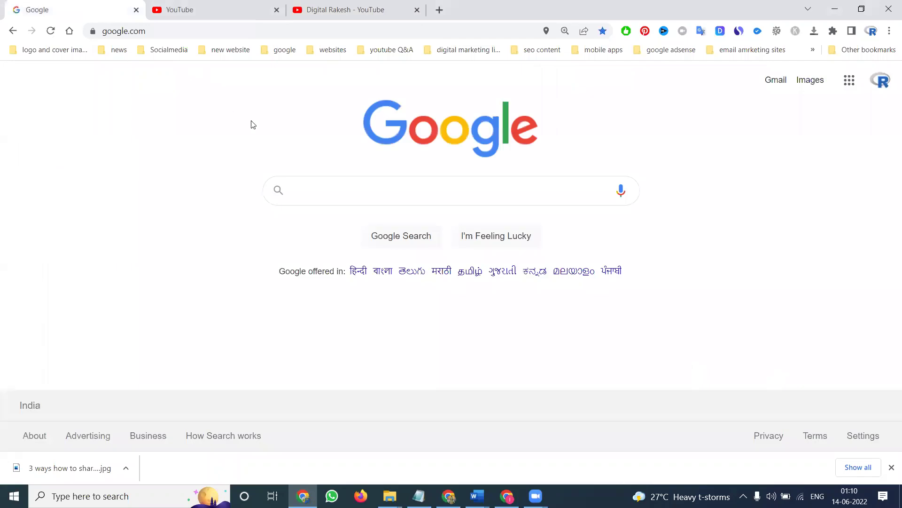
Search Google for "digital marketing company in hyderabad".
type("digital ")
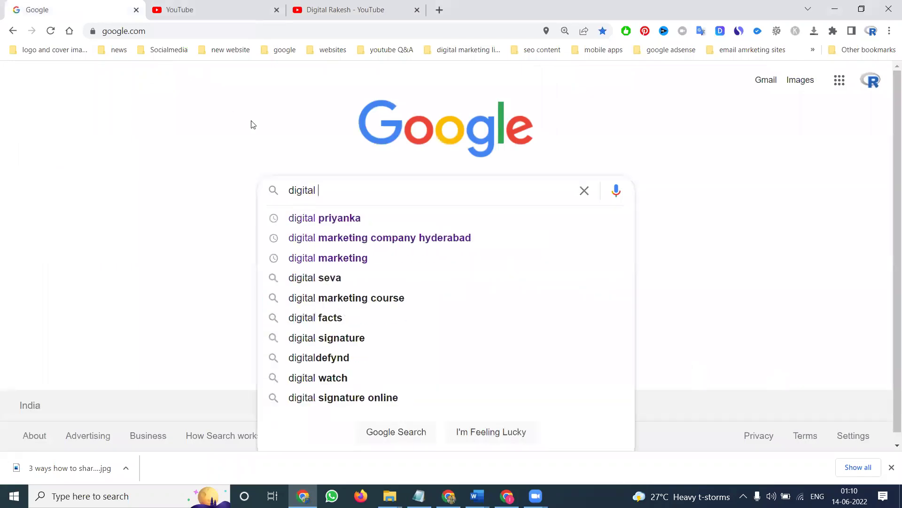
type("marketing c")
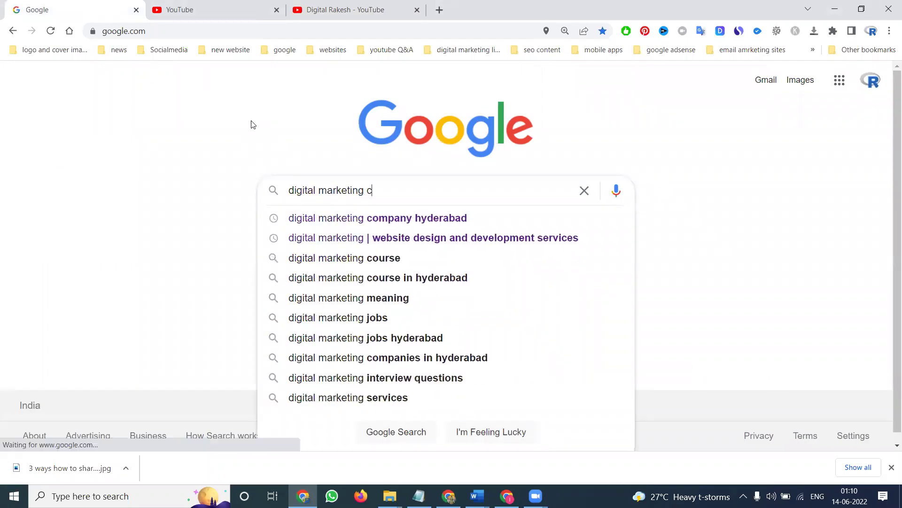
type("onpa")
key("BackSpace")
key("BackSpace")
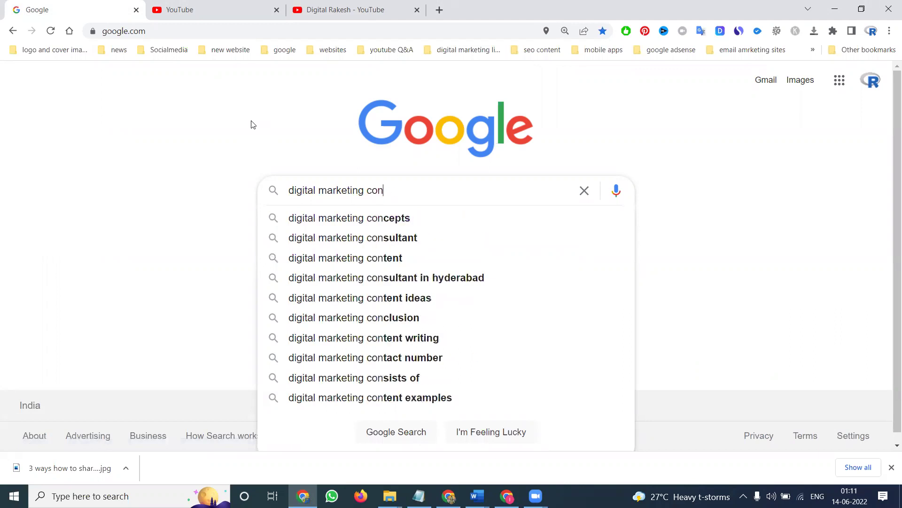
key("BackSpace")
type("mpany")
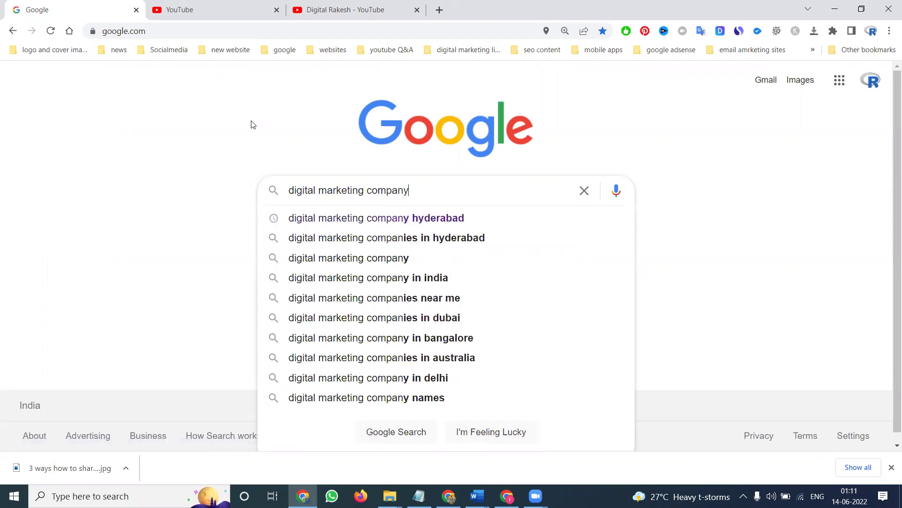
type(" in hyderabad")
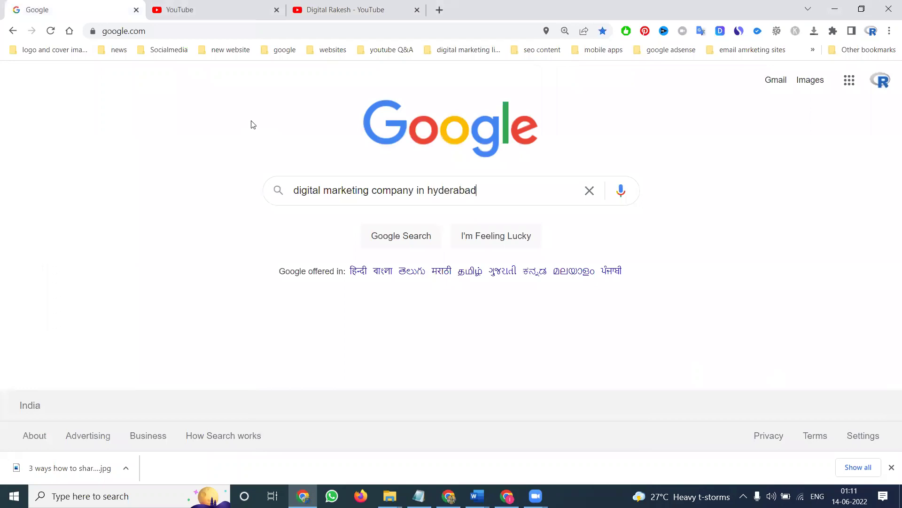
key("Return")
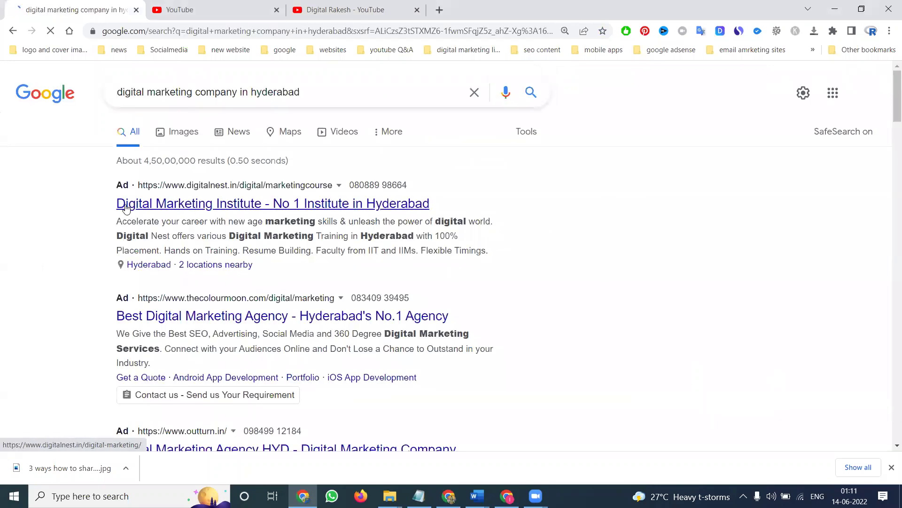
Examine the sponsored results and the Internet Marketing Services map listings on the results page.
scroll(119, 207, "down", 1)
scroll(121, 209, "down", 4)
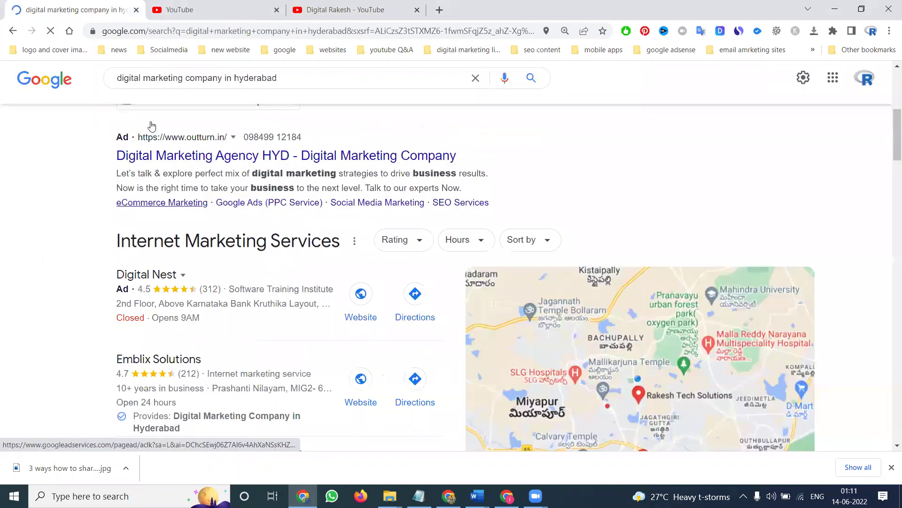
scroll(151, 125, "up", 4)
scroll(151, 133, "down", 5)
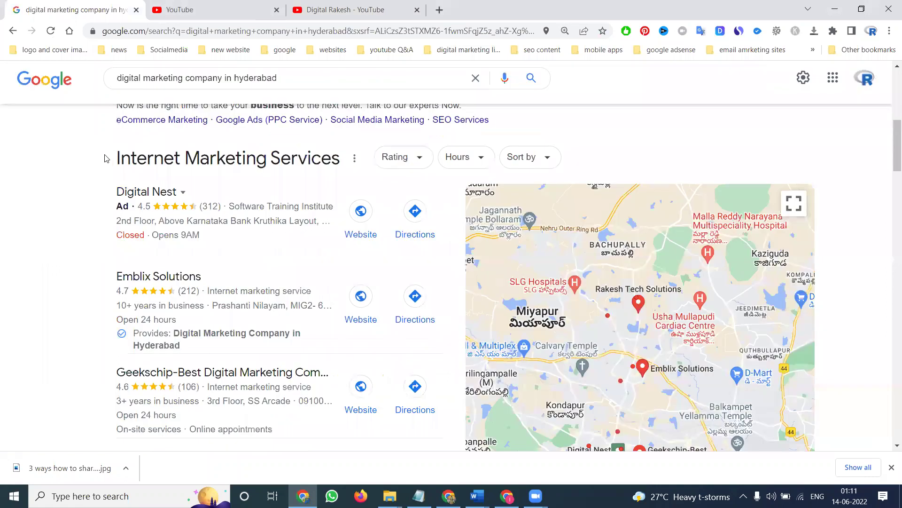
scroll(105, 155, "down", 1)
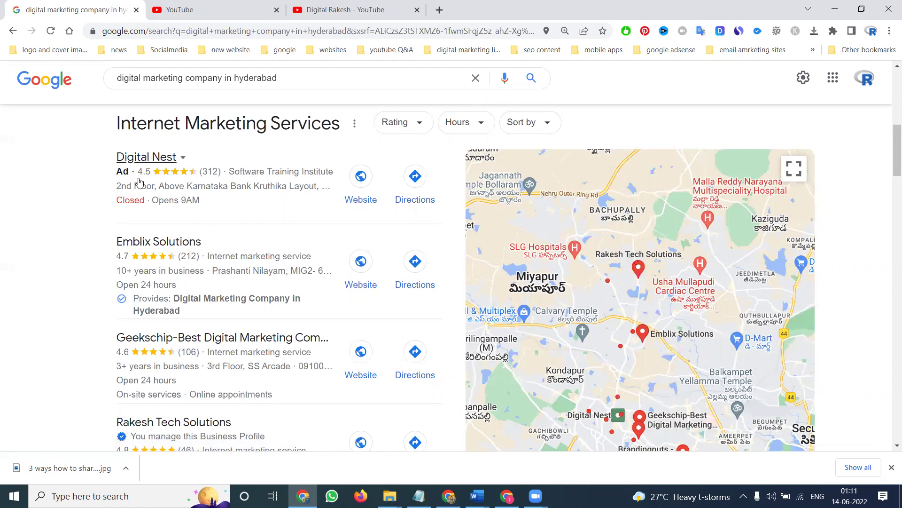
scroll(136, 179, "down", 1)
scroll(152, 138, "up", 1)
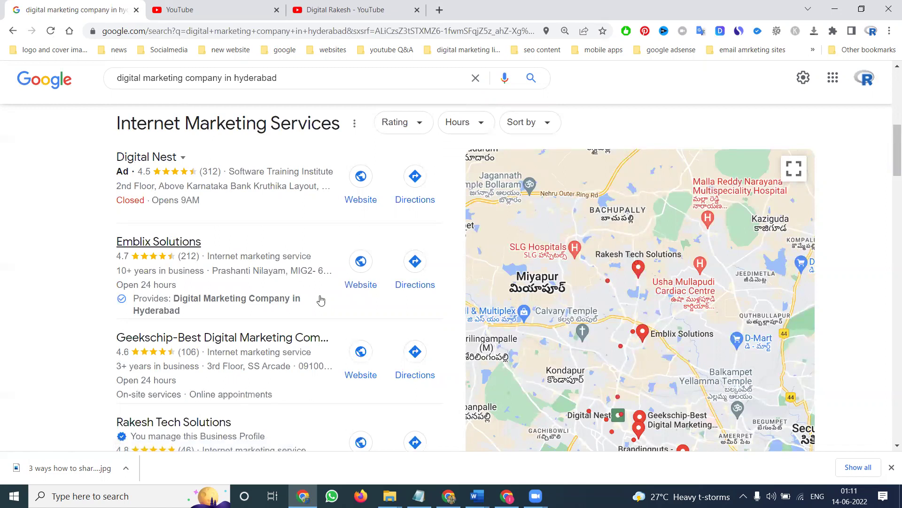
Switch to the other Chrome profile window and open the imfit.in website in a new tab.
left_click(506, 495)
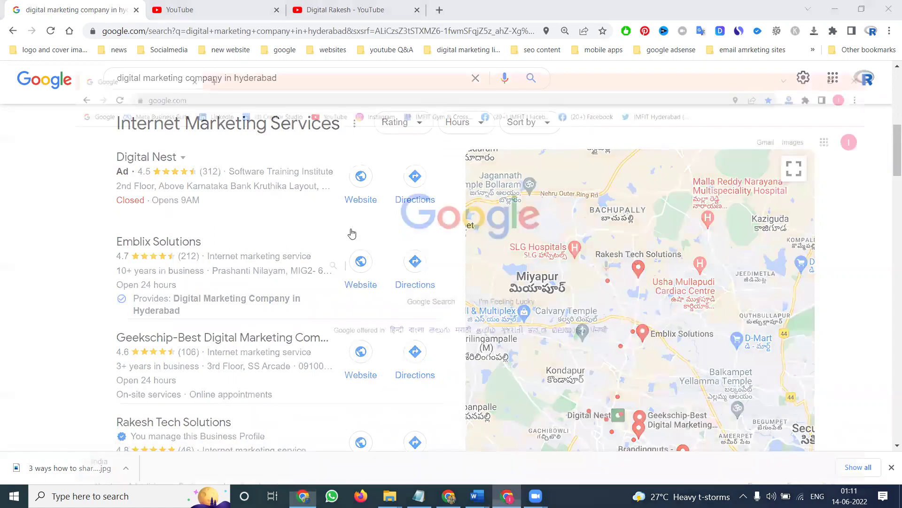
left_click(157, 10)
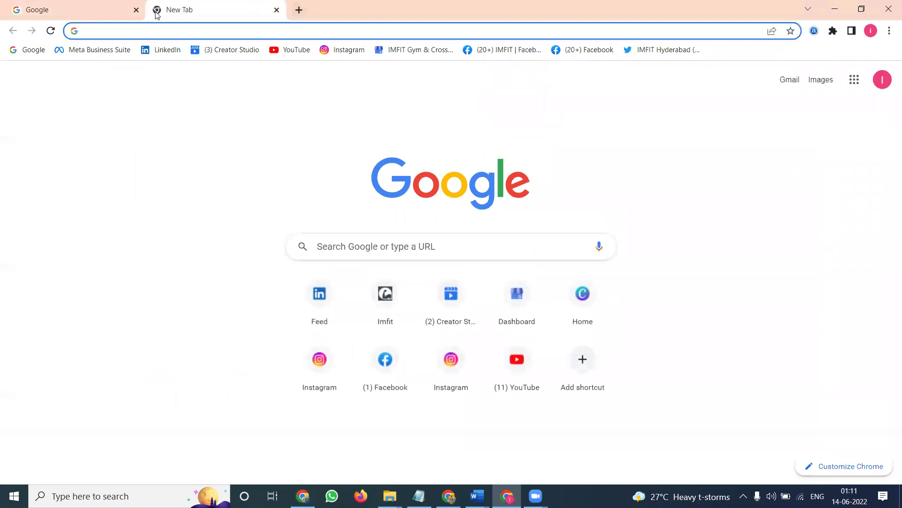
type("imf")
key("Return")
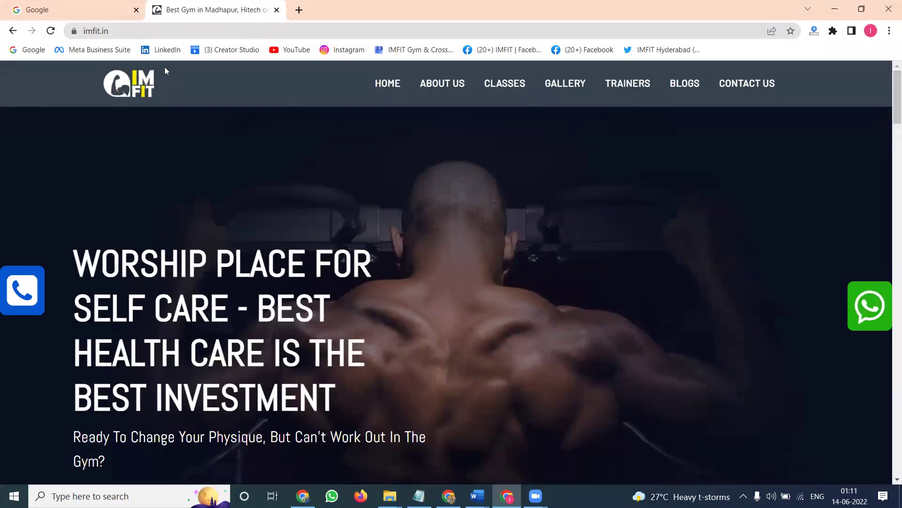
Open the business.google.com dashboard for IMFIT Gym & CrossFit Madhapur in another new tab.
left_click(299, 14)
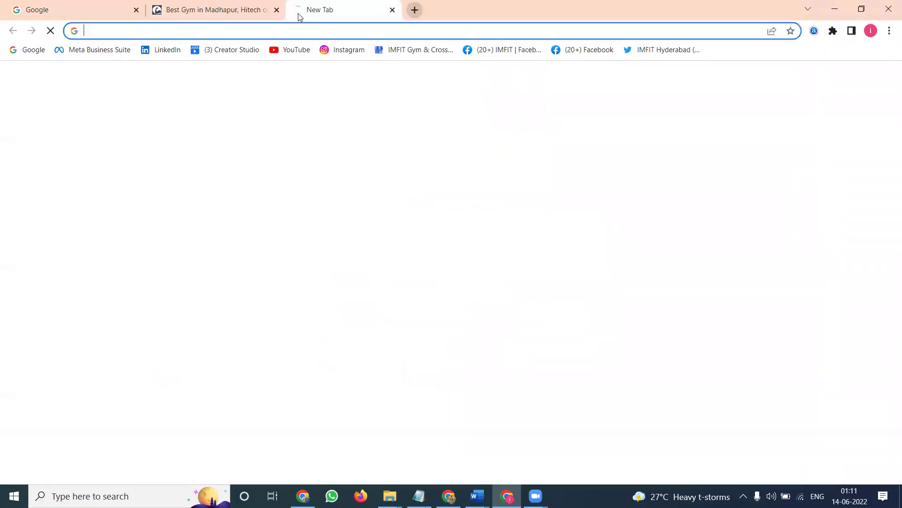
type("bus")
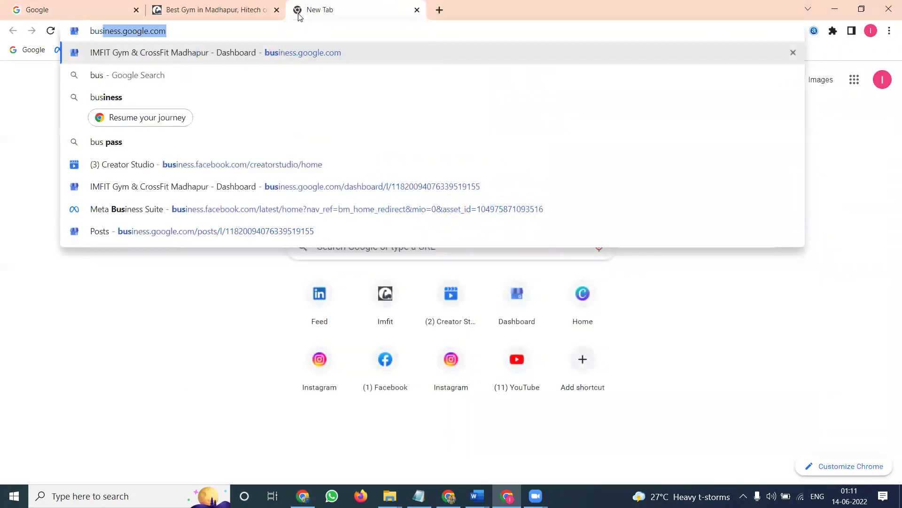
key("Return")
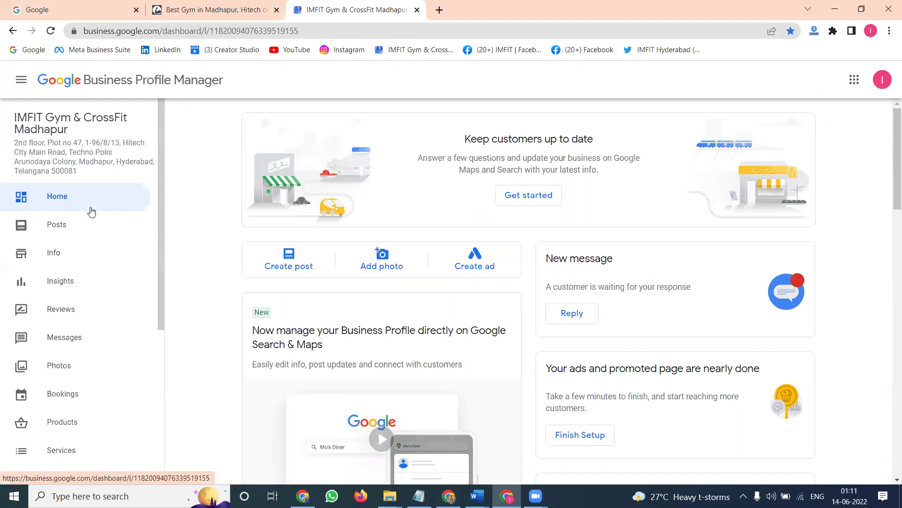
Start creating an ad for the gym's business profile and proceed to the business info confirmation.
scroll(91, 212, "down", 1)
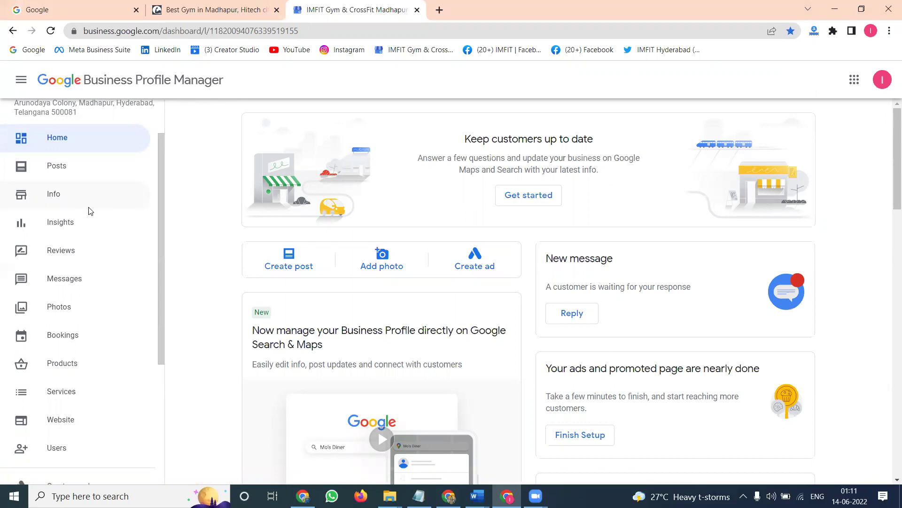
scroll(91, 212, "down", 2)
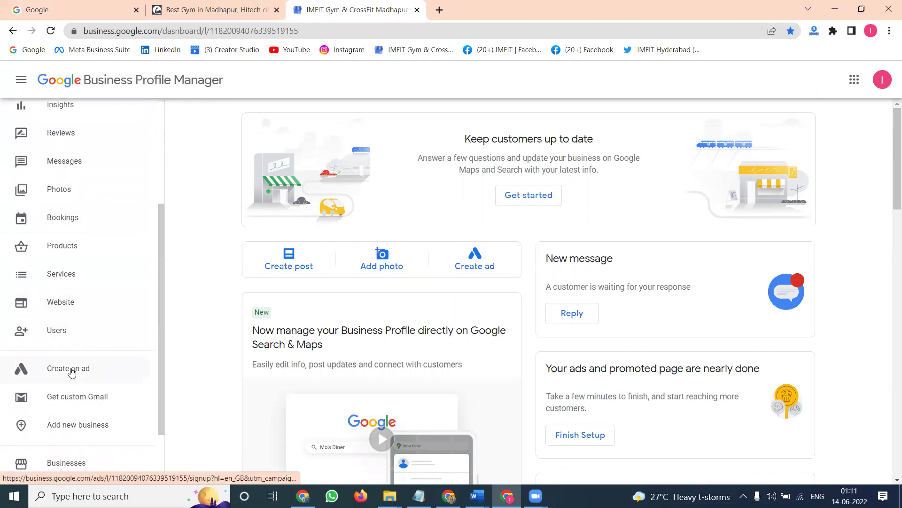
left_click(71, 372)
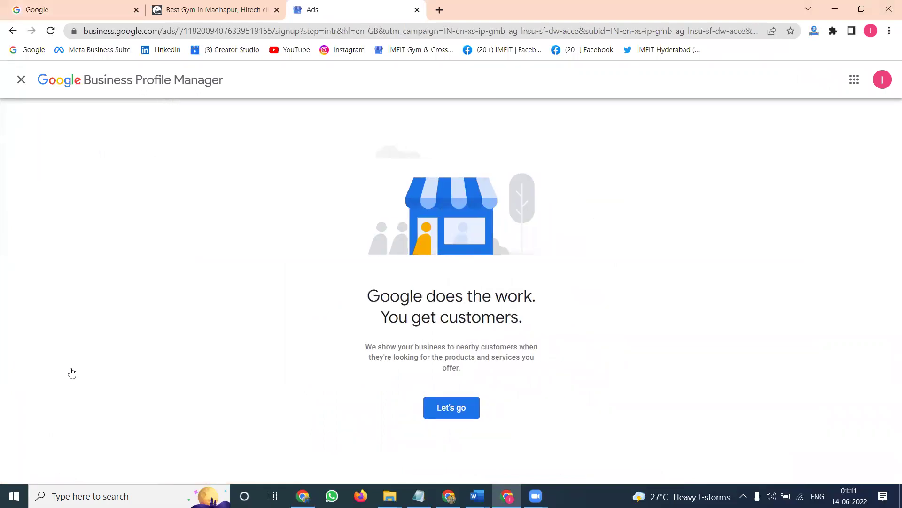
left_click(435, 409)
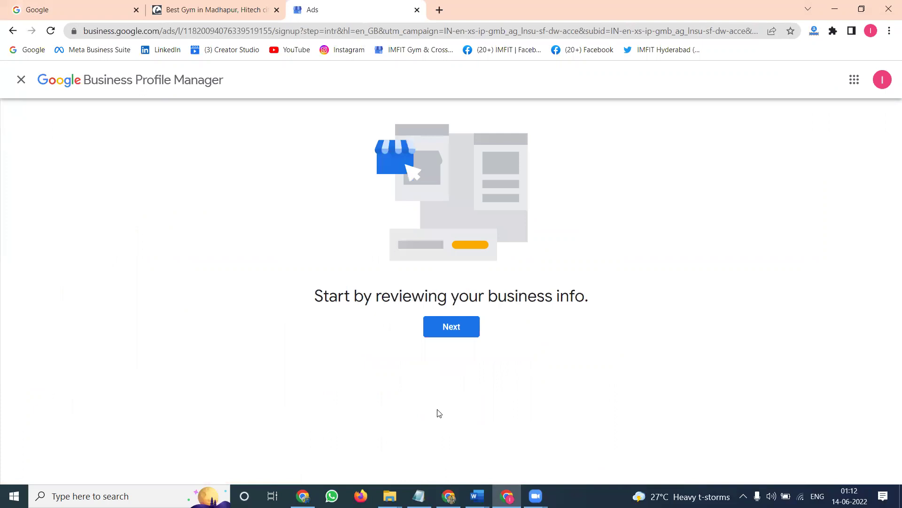
left_click(460, 332)
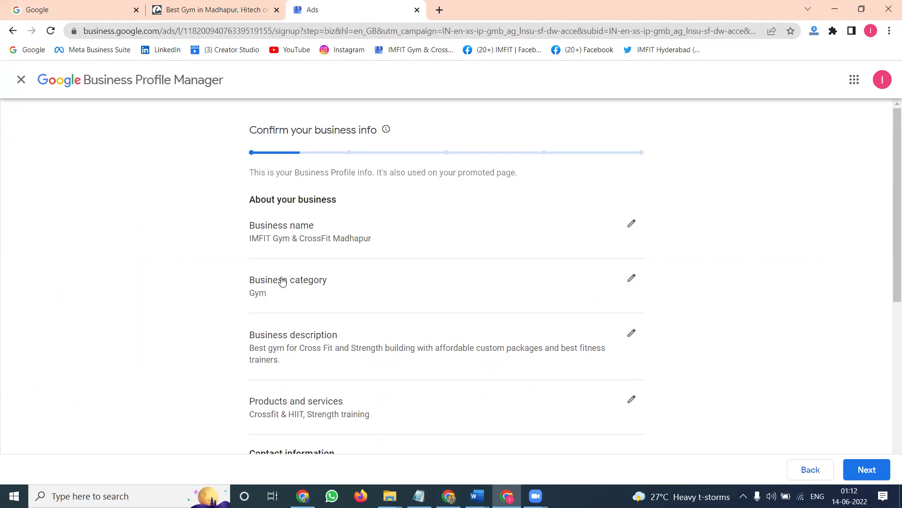
Review the business info from category through photos and try to continue to the next ad setup stage.
scroll(202, 274, "down", 4)
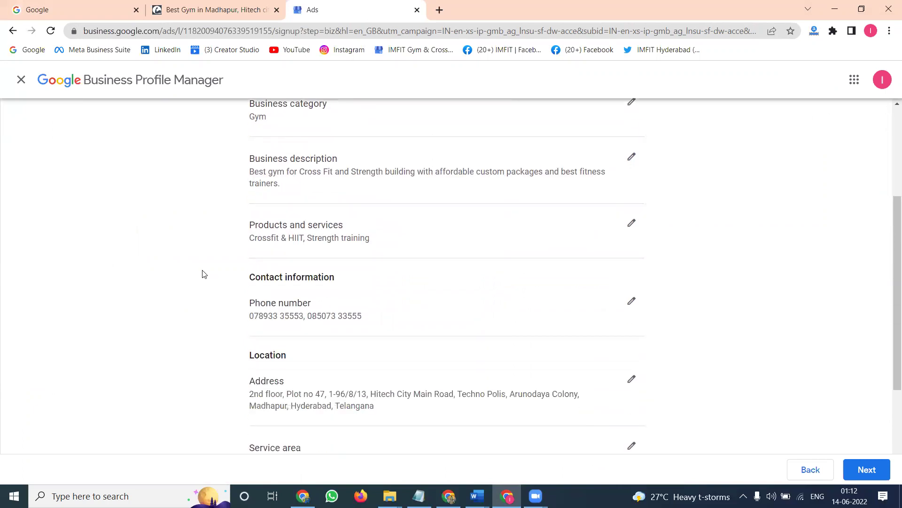
scroll(203, 274, "down", 3)
scroll(204, 274, "down", 1)
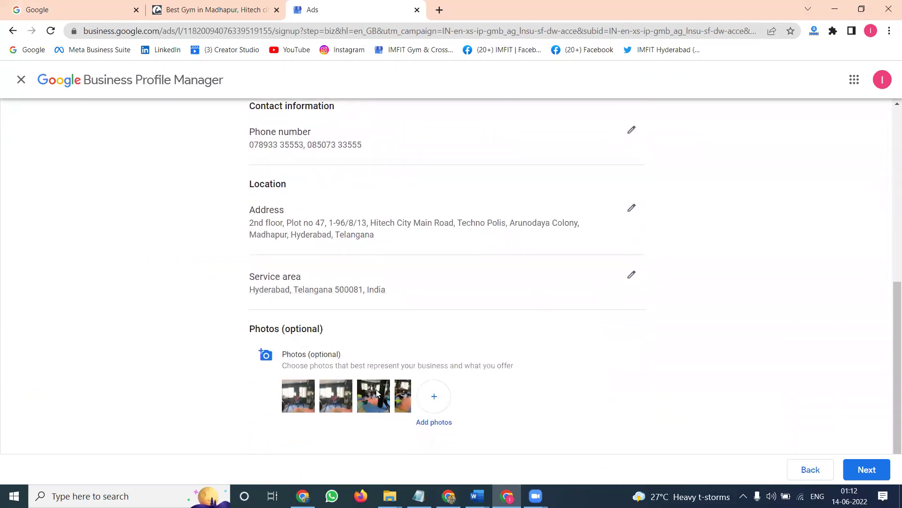
left_click(865, 470)
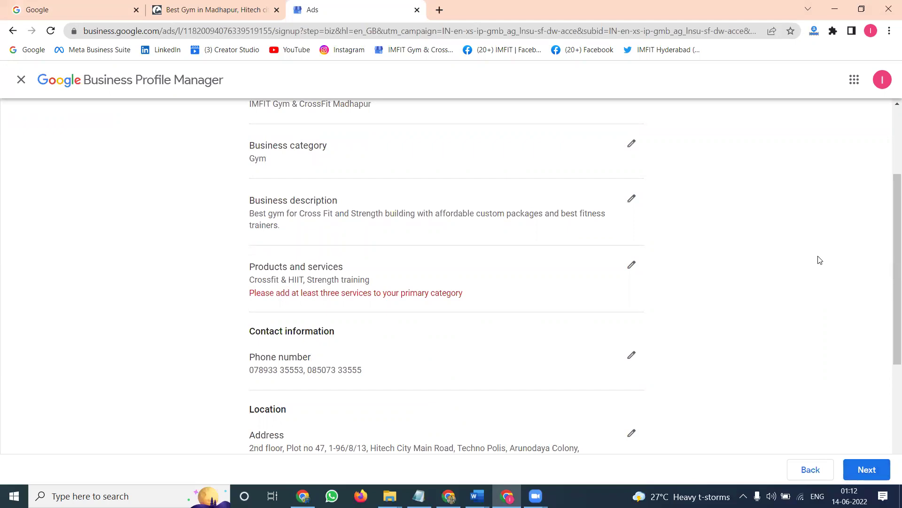
Add Crossfit to the services of the Gym primary category, save, and continue to the promoted page.
scroll(820, 260, "down", 5)
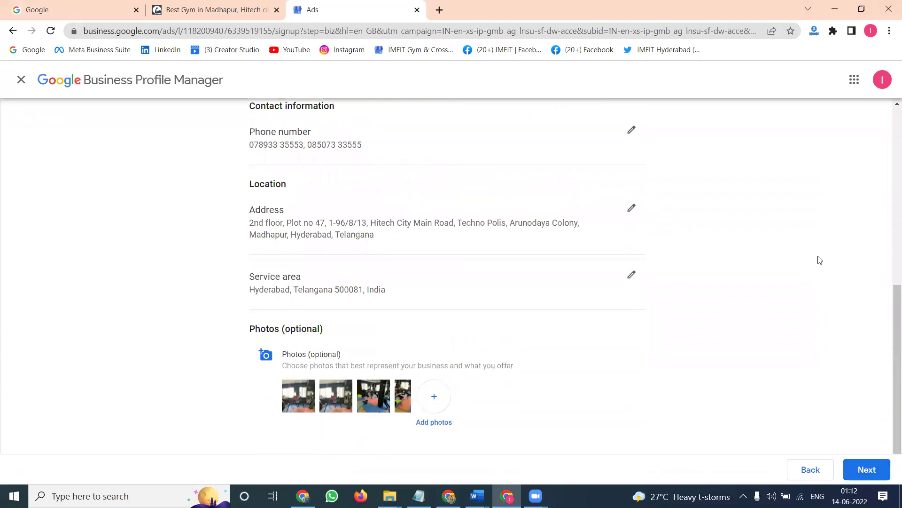
scroll(820, 260, "up", 4)
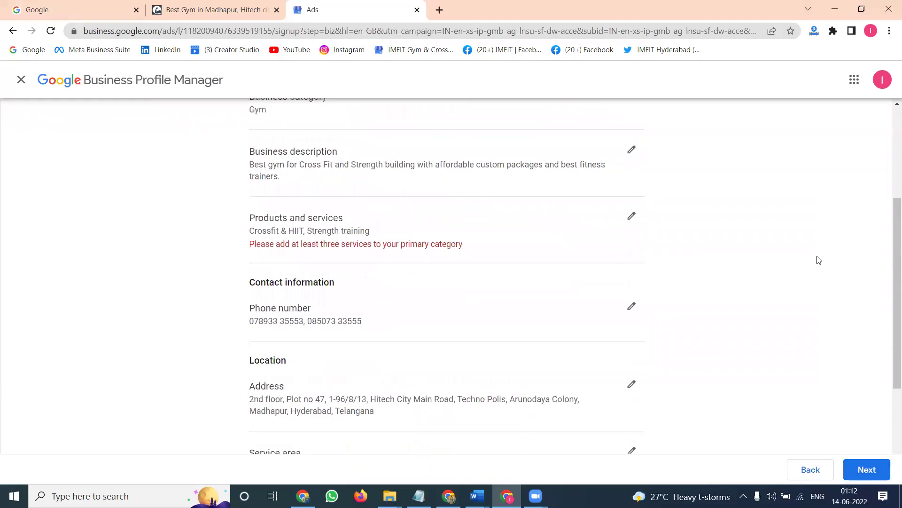
left_click(632, 217)
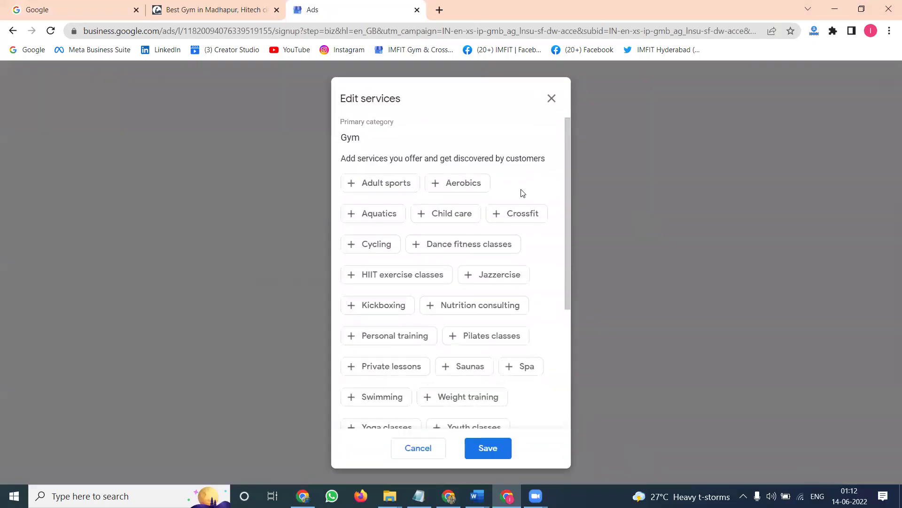
left_click(512, 213)
left_click(489, 448)
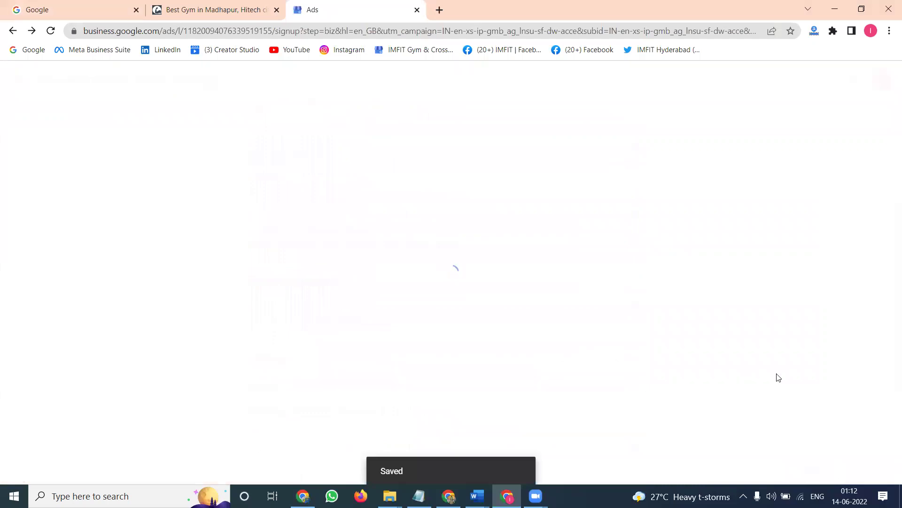
left_click(865, 477)
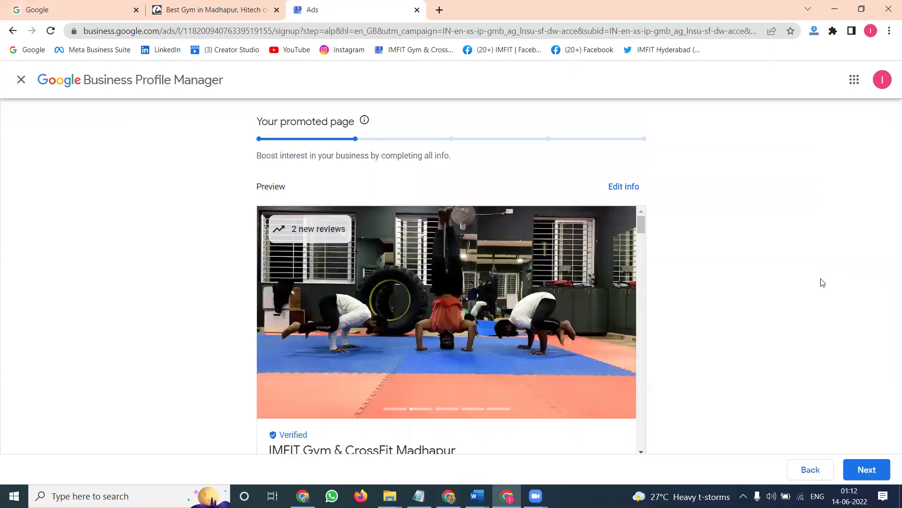
Examine the promoted page preview, including its About, Location, Photos, Posts, Services and Reviews sections.
scroll(471, 258, "down", 4)
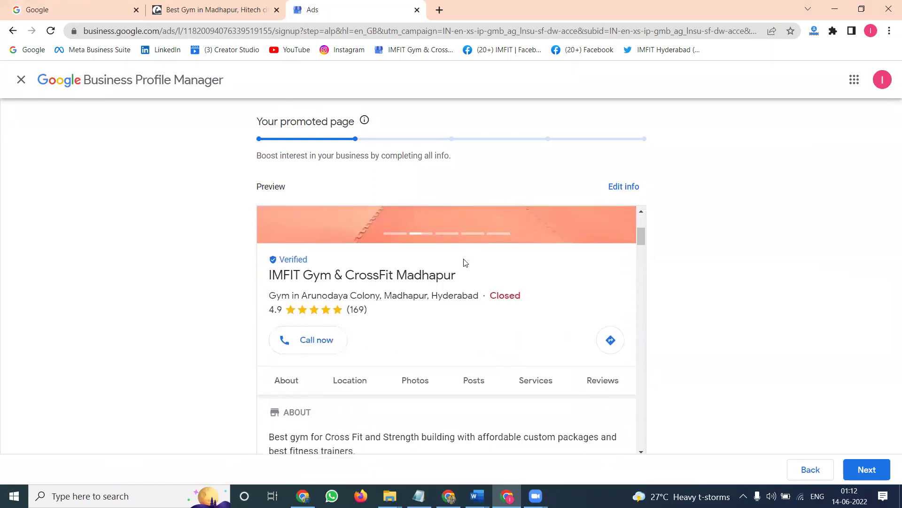
scroll(300, 339, "down", 3)
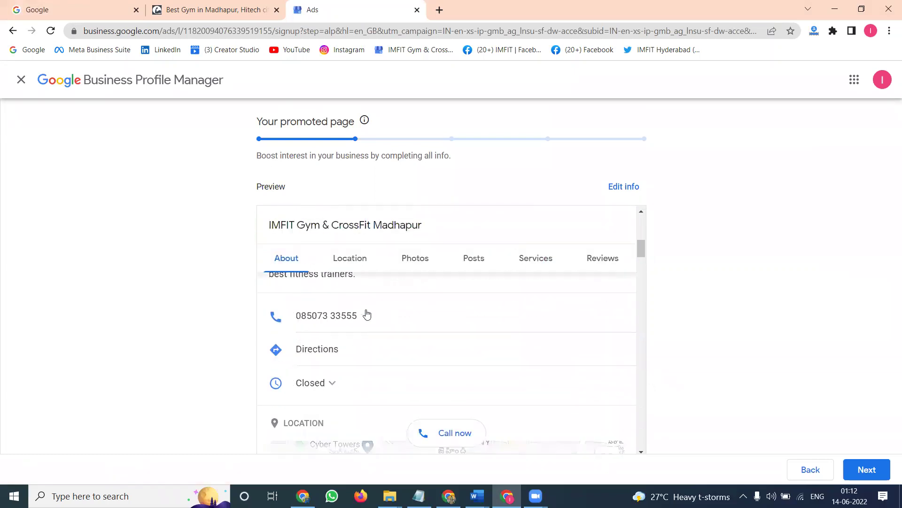
left_click(339, 261)
left_click(413, 260)
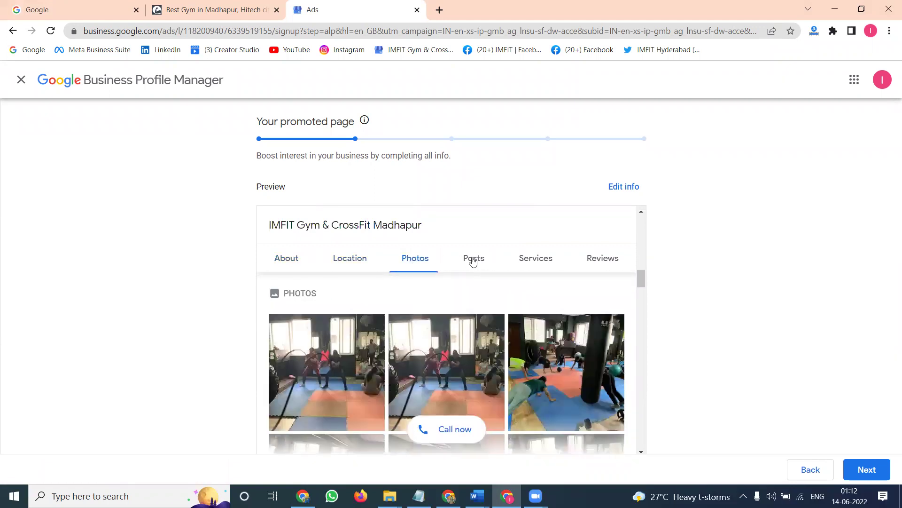
left_click(479, 260)
left_click(531, 260)
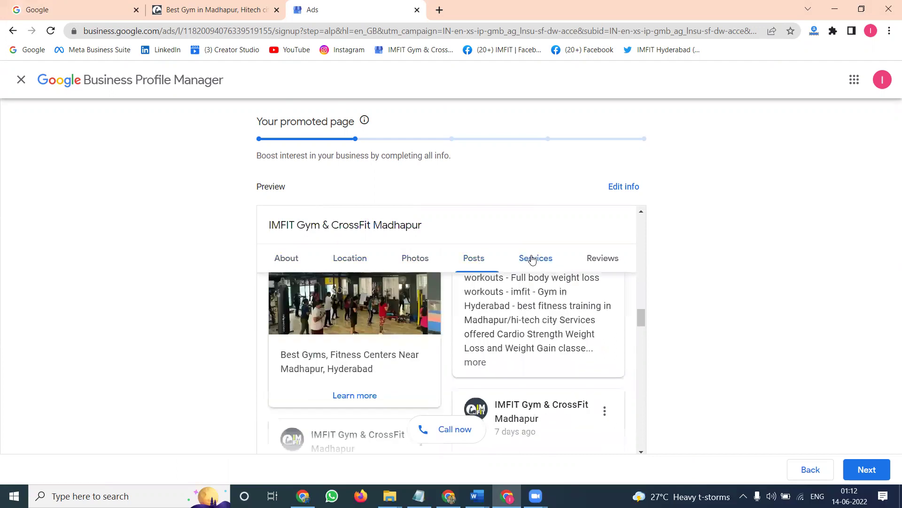
left_click(603, 259)
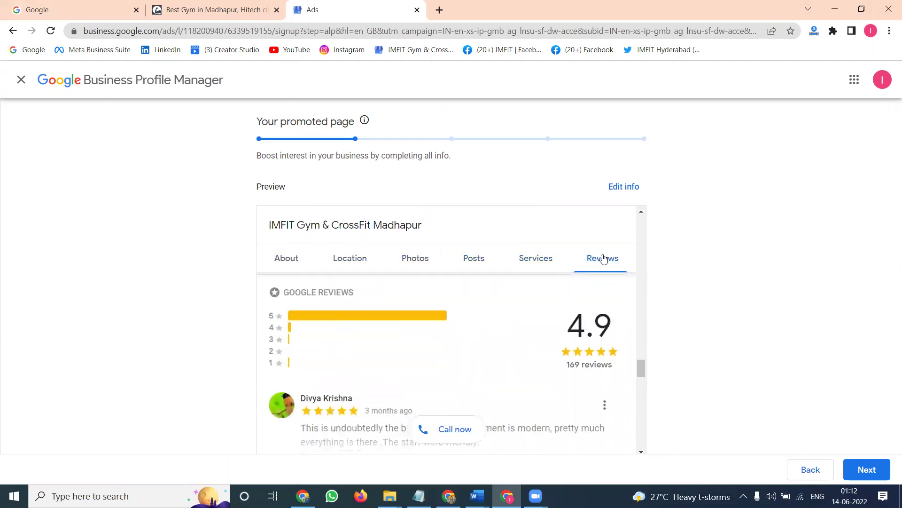
scroll(454, 320, "up", 10)
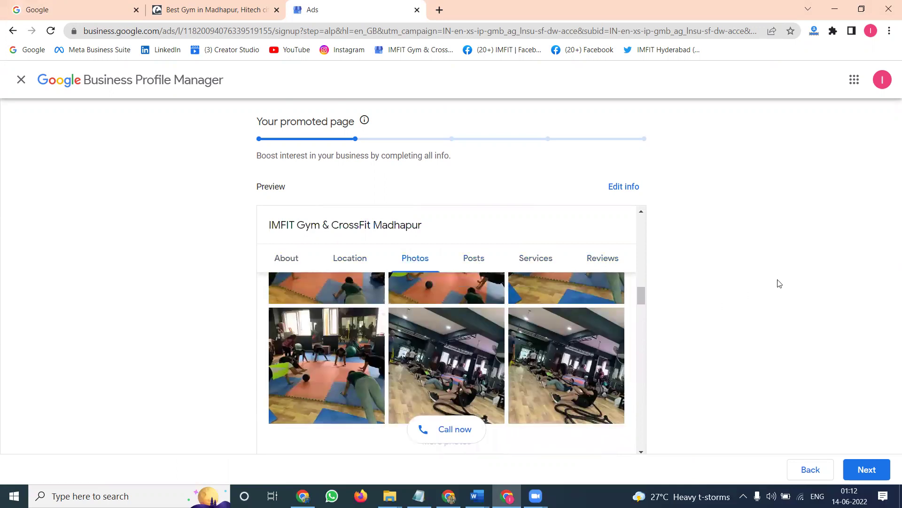
Accept the promoted page and the existing contact info, and proceed to the estimated results and cost.
left_click(867, 470)
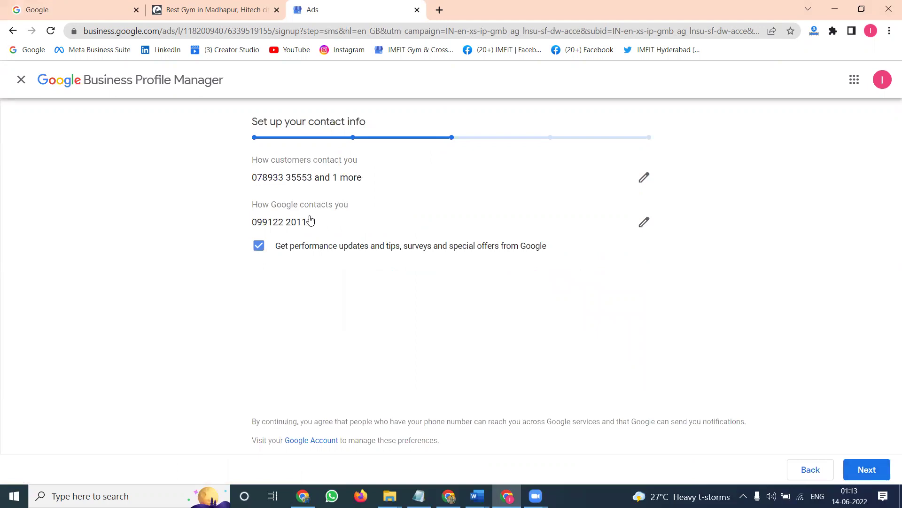
left_click(868, 469)
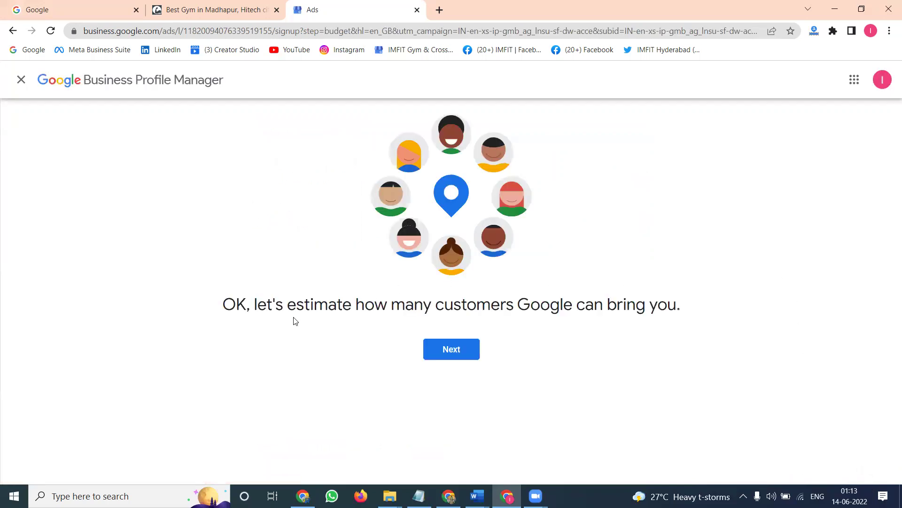
left_click(462, 354)
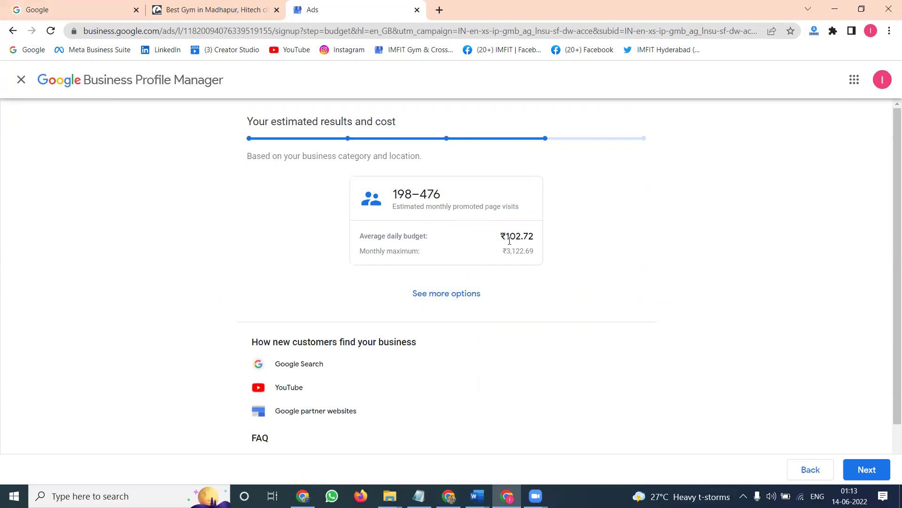
Set your own daily ad budget, trying ₹50 and settling on ₹28, and save it.
left_click(462, 295)
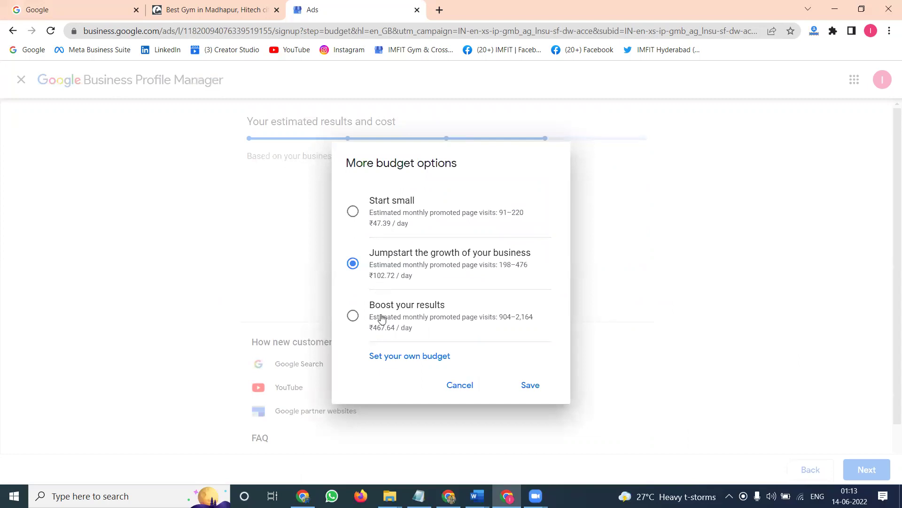
left_click(385, 356)
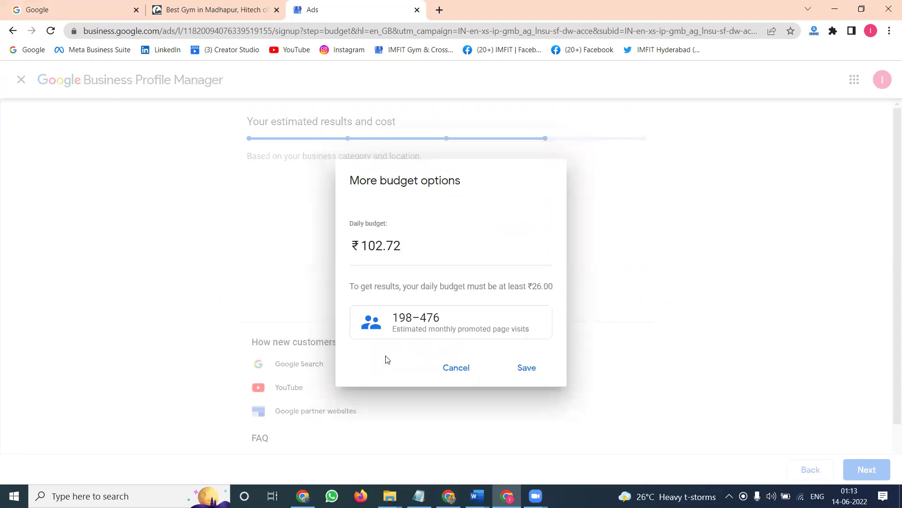
double_click(377, 244)
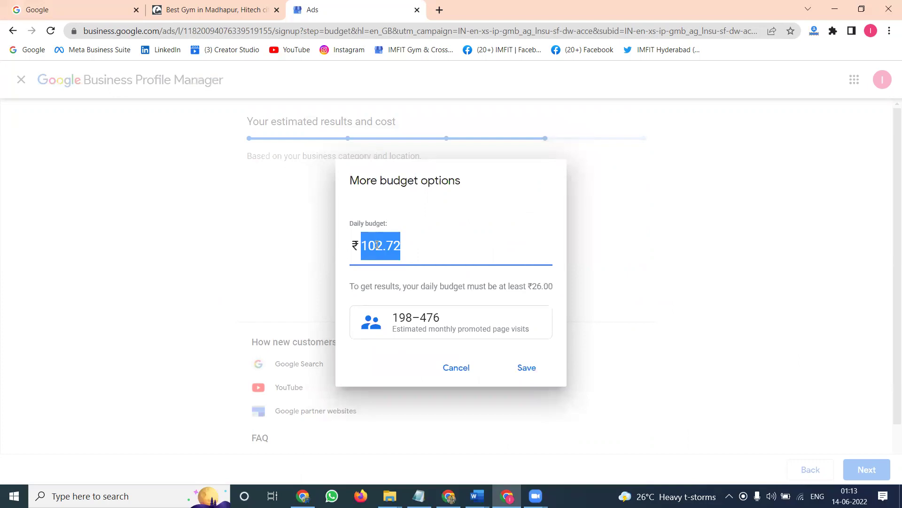
type("50")
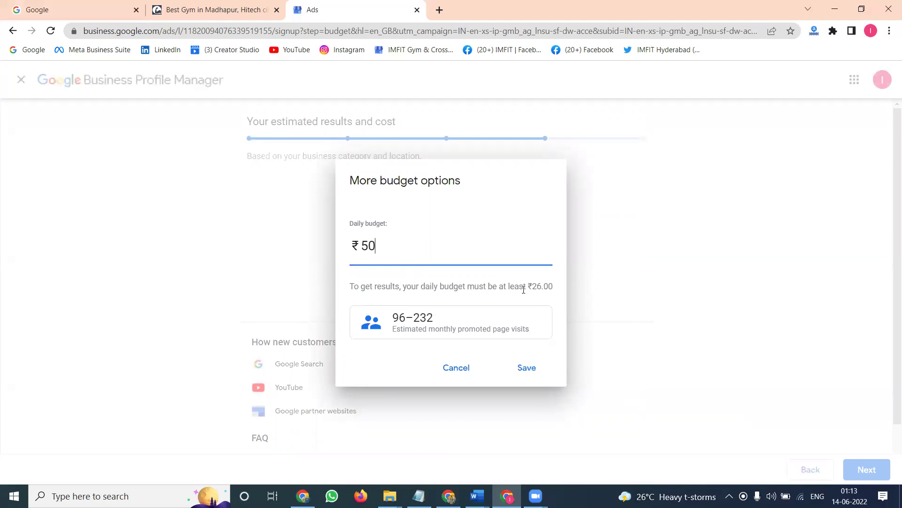
double_click(431, 251)
type("28")
left_click(521, 366)
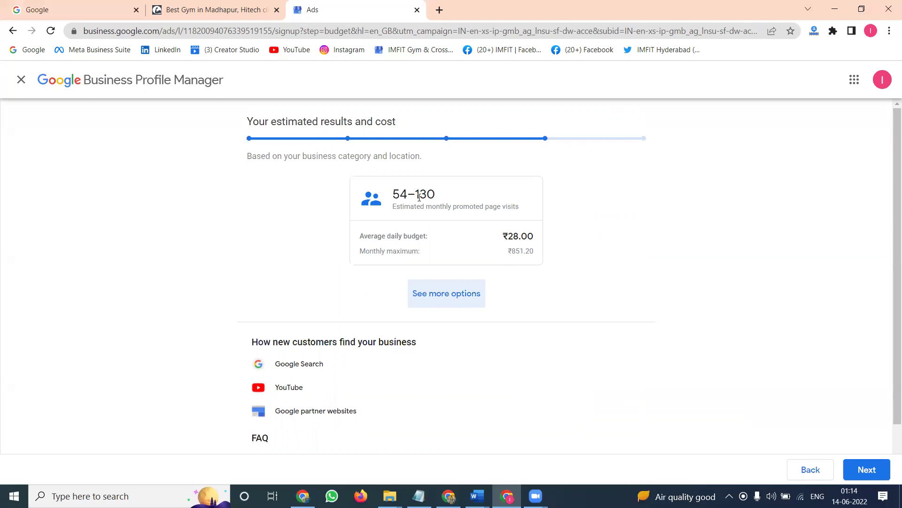
Edit the customised daily ad budget to ₹200 and save it.
left_click(425, 290)
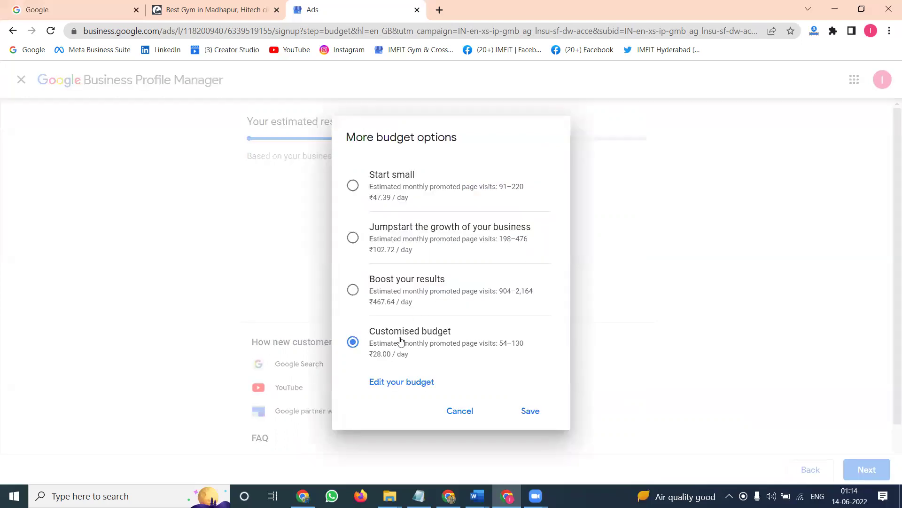
left_click(383, 379)
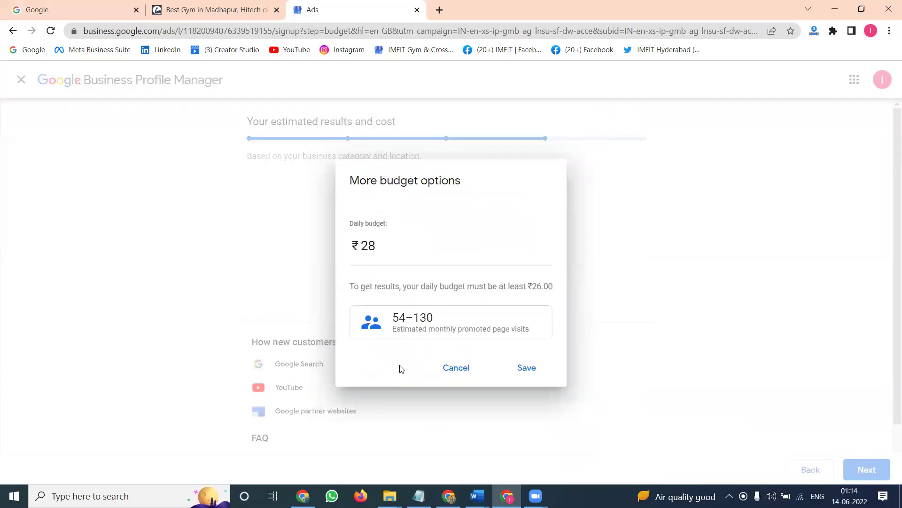
left_click(377, 244)
double_click(377, 244)
type("00")
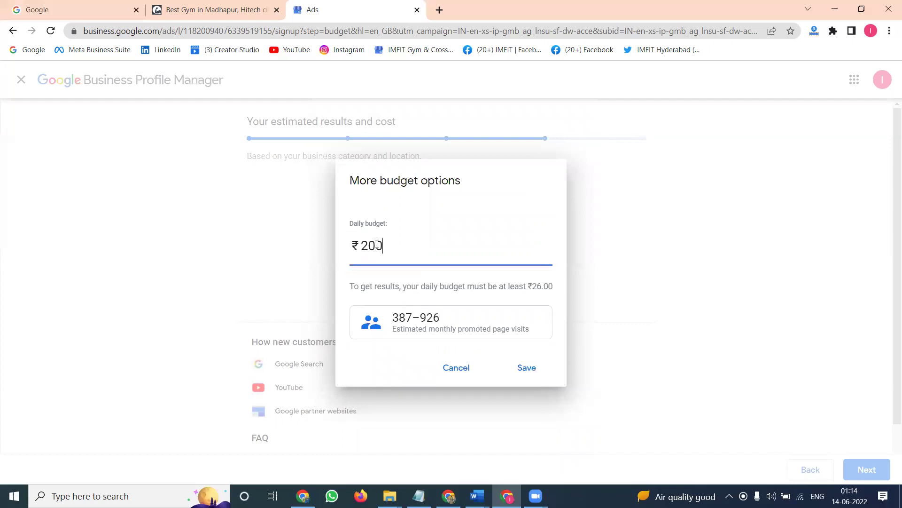
left_click(524, 367)
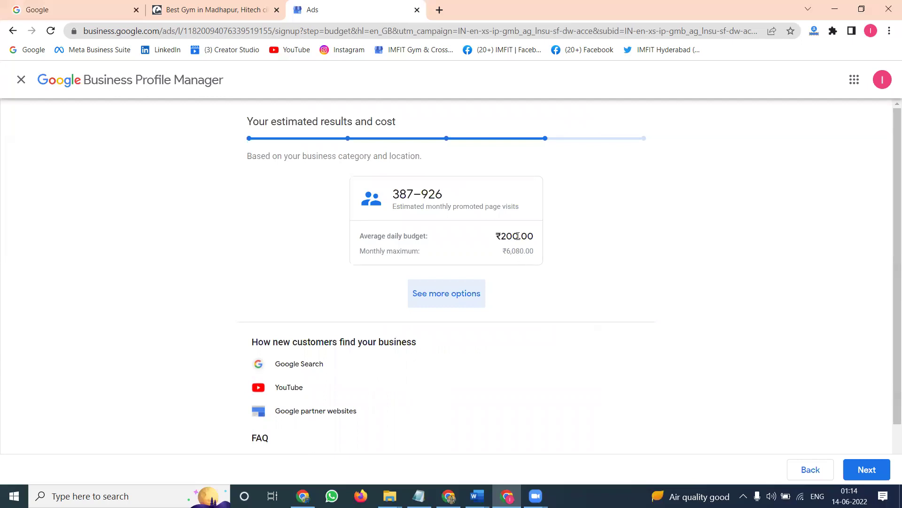
Continue to the billing info and submit it with the existing payments profile, money transfer and the preset payment amount.
scroll(455, 290, "down", 1)
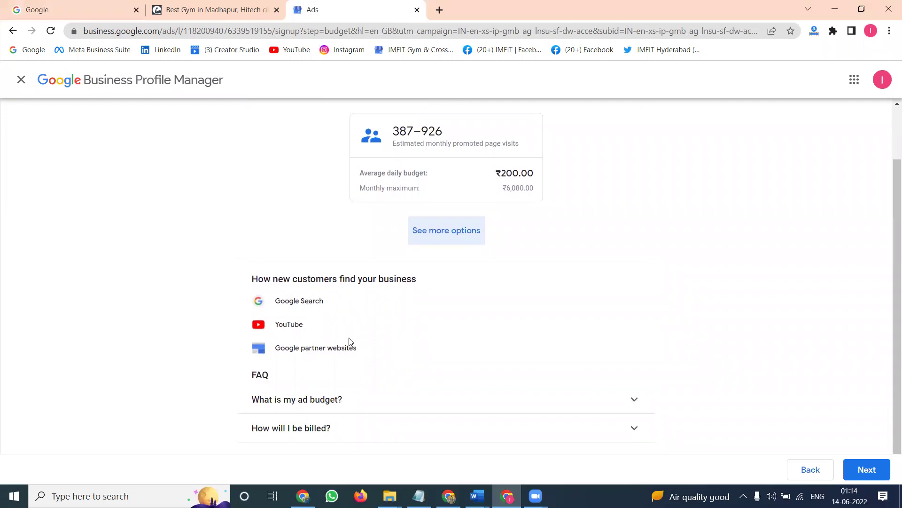
scroll(411, 329, "up", 2)
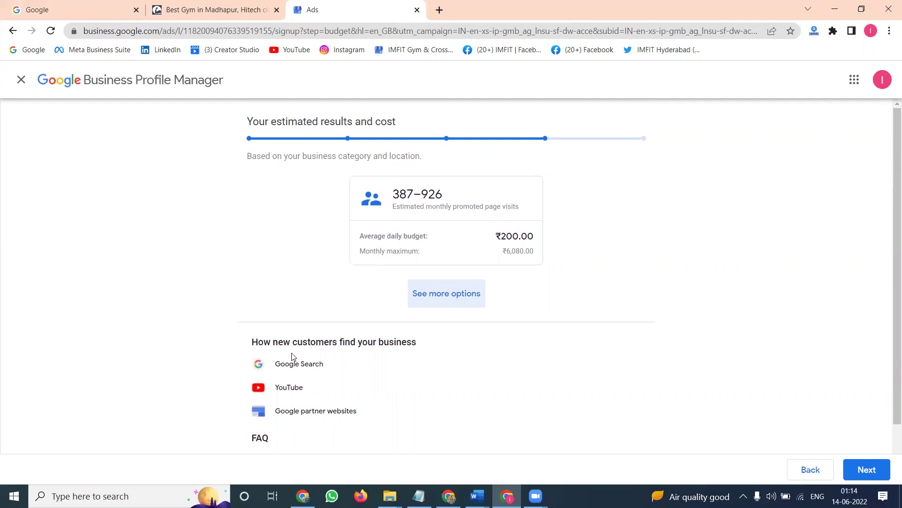
left_click(865, 471)
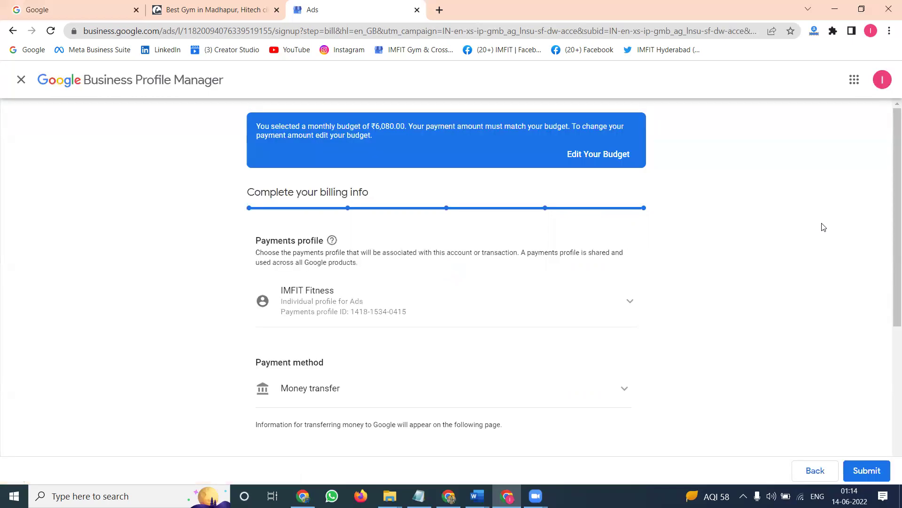
scroll(775, 250, "down", 3)
scroll(383, 272, "down", 3)
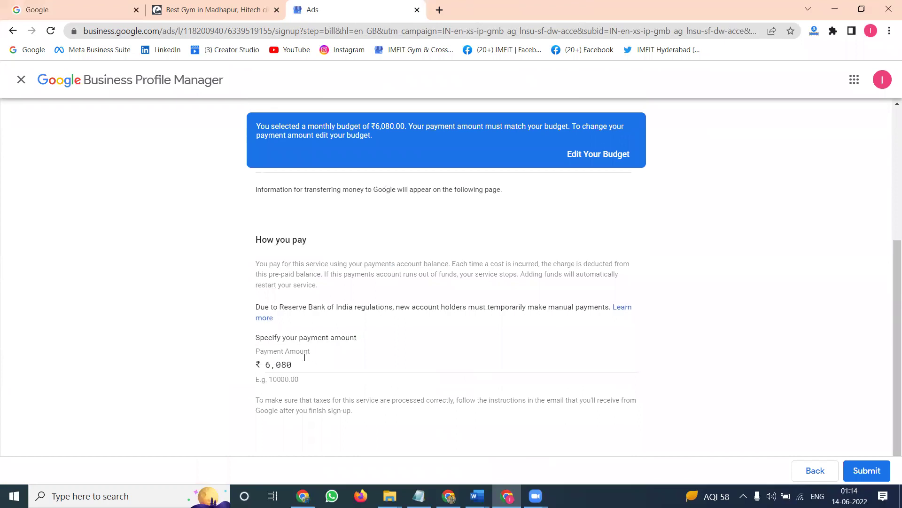
left_click(864, 474)
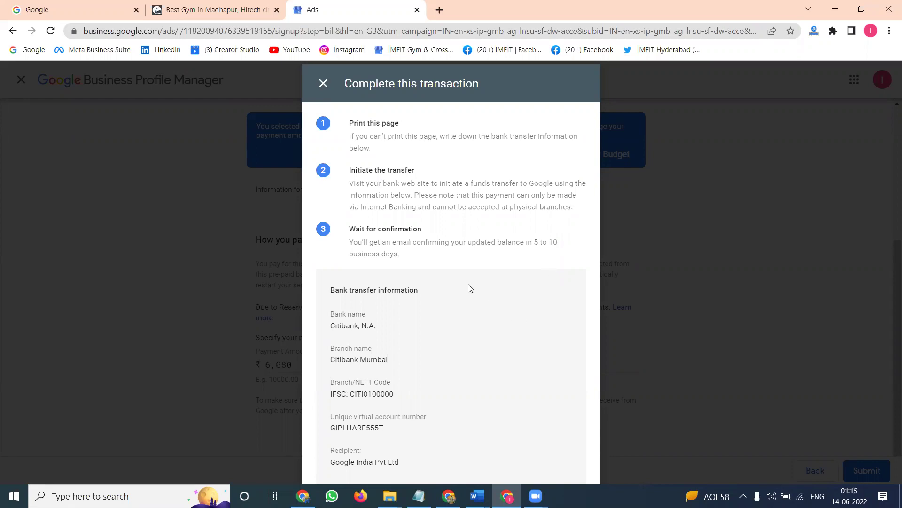
Complete the bank transfer transaction and dismiss the closing sign-up notice to reach the ad dashboard.
key("ctrl+minus")
key("ctrl+minus")
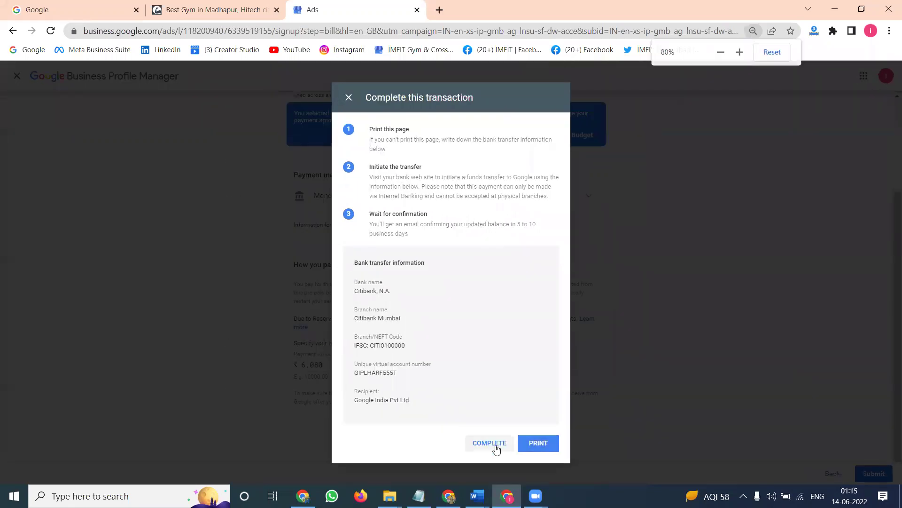
left_click(489, 443)
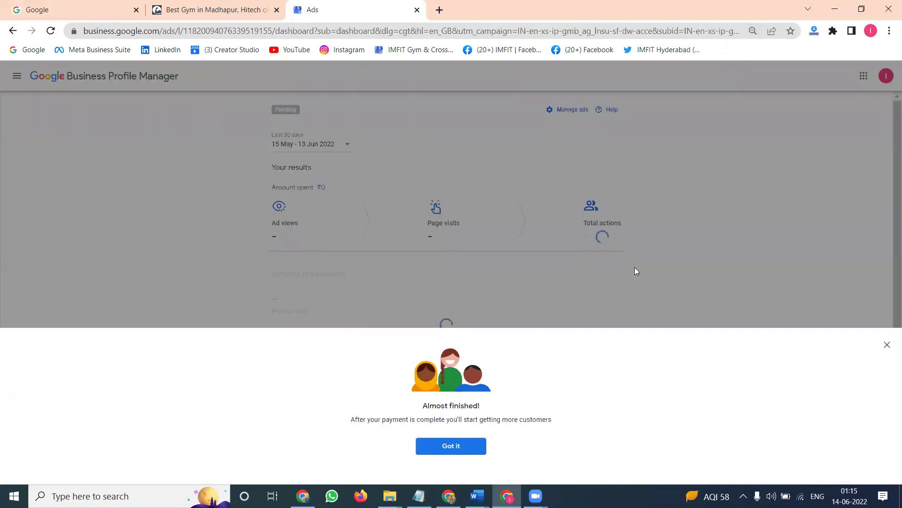
left_click(451, 446)
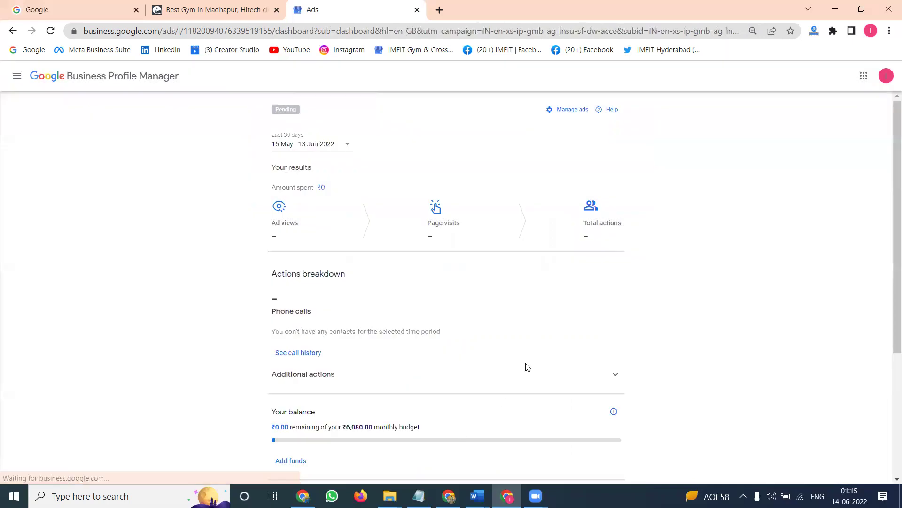
Examine the ad dashboard's results, actions breakdown, balance and FAQ sections at normal page zoom.
scroll(620, 275, "down", 2)
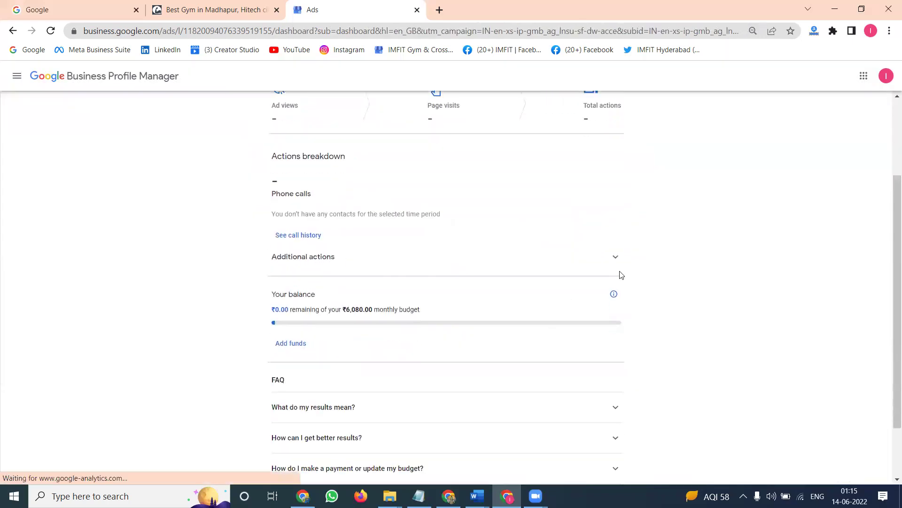
key("ctrl+plus")
key("ctrl+plus")
scroll(294, 282, "up", 3)
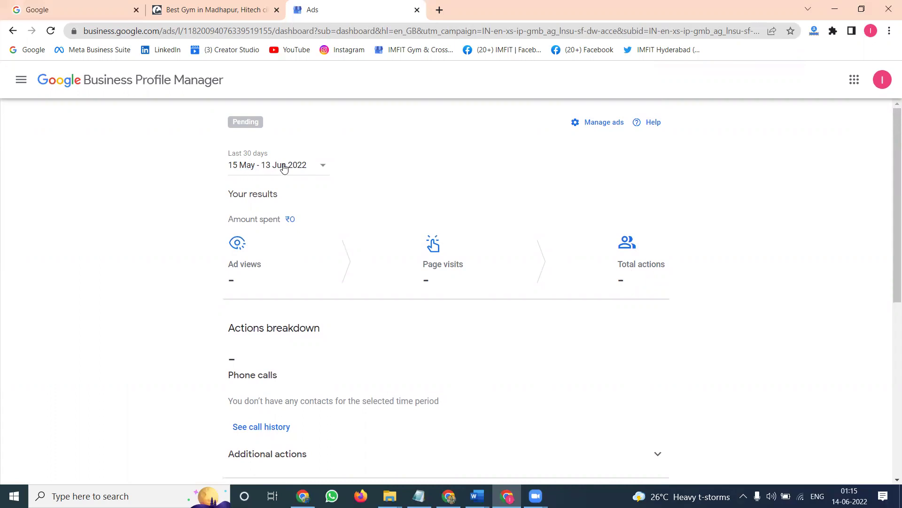
scroll(400, 289, "down", 5)
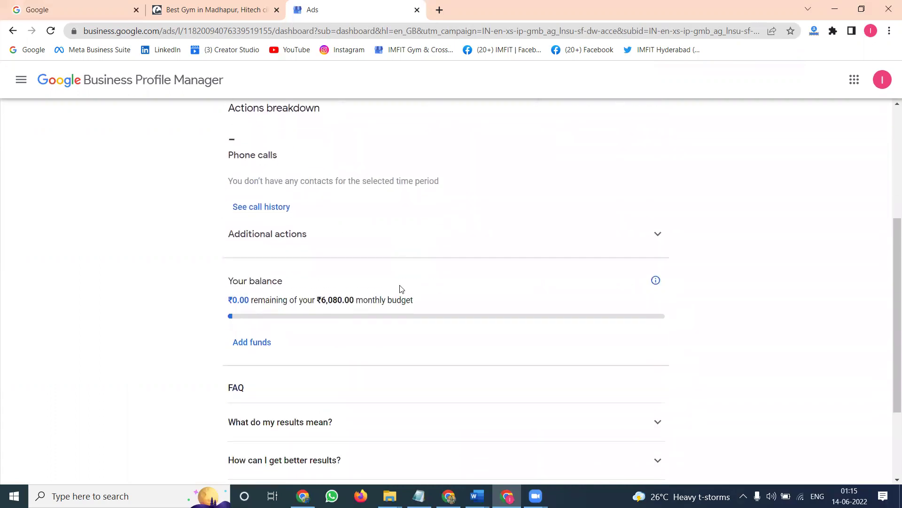
scroll(292, 276, "down", 3)
scroll(315, 259, "up", 4)
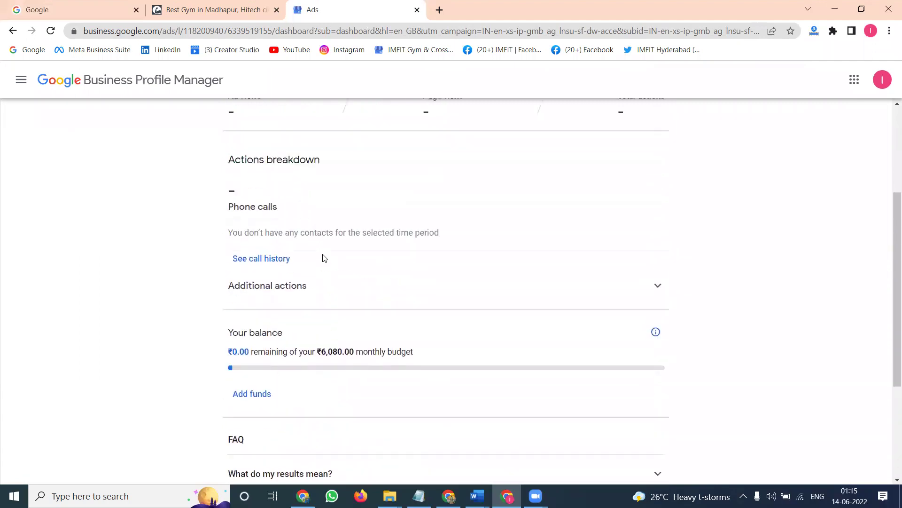
scroll(322, 258, "up", 1)
scroll(312, 290, "down", 1)
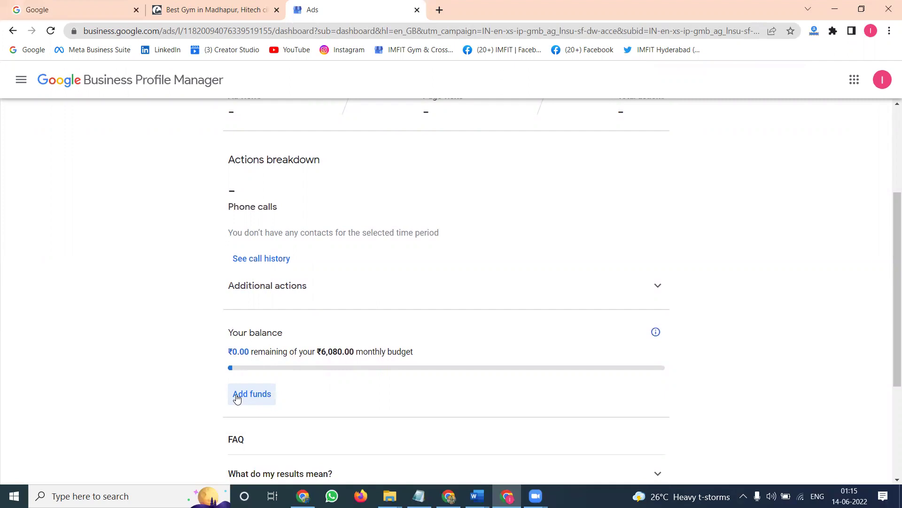
scroll(366, 314, "up", 4)
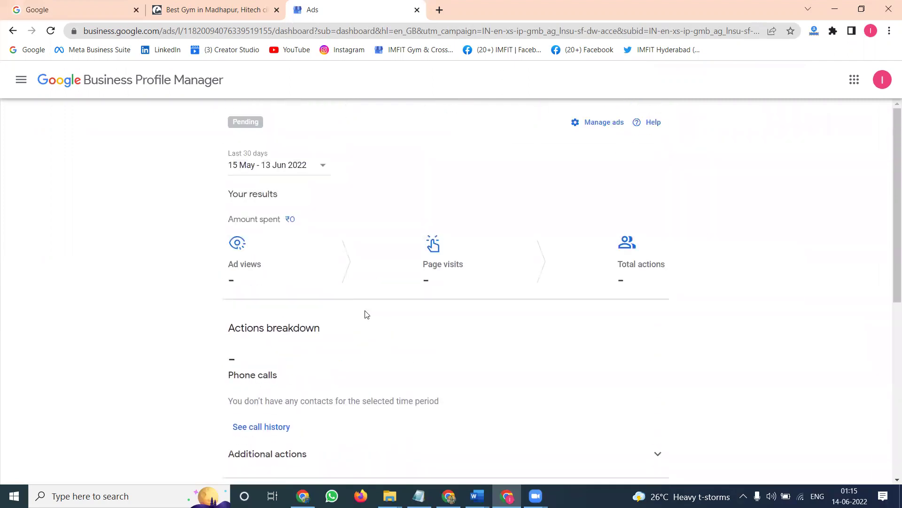
Open the ad settings and examine the budget, payments, promoted page, contact forms, notifications, status and advanced sections.
left_click(583, 126)
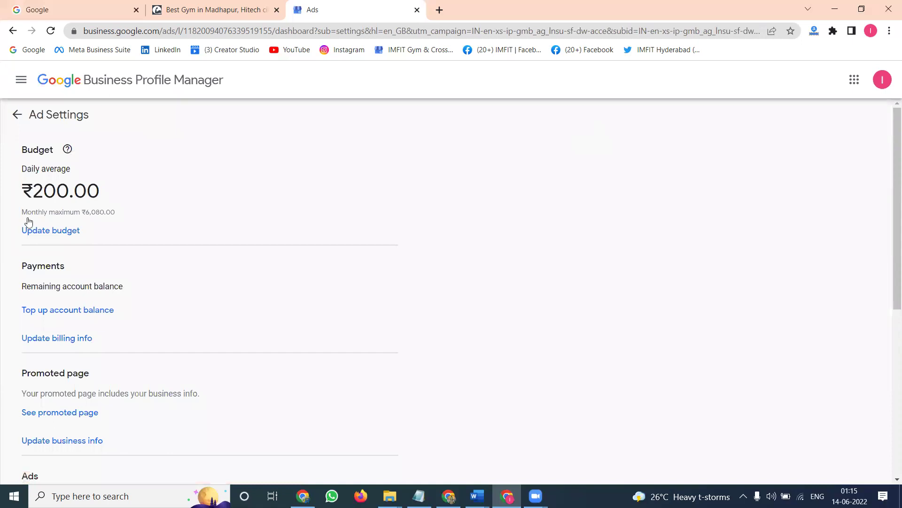
scroll(29, 223, "down", 4)
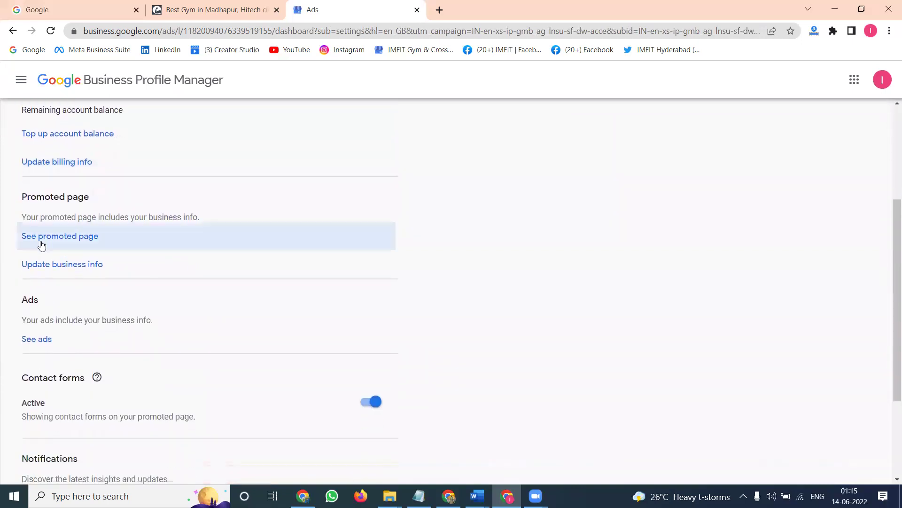
scroll(46, 311, "down", 3)
scroll(51, 301, "down", 1)
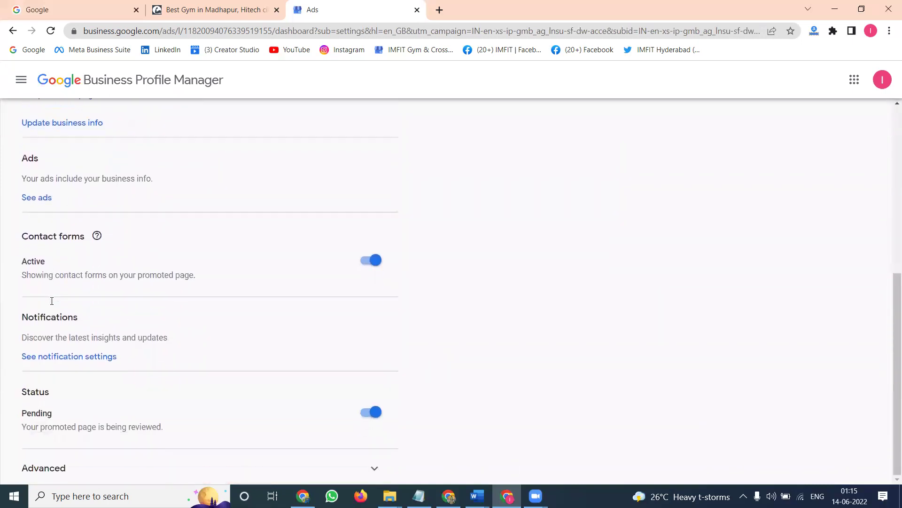
scroll(53, 421, "up", 4)
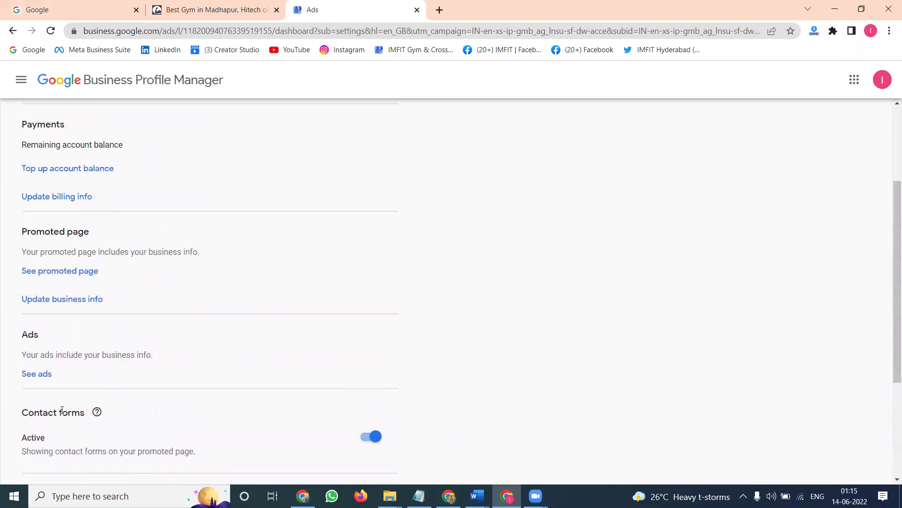
scroll(302, 470, "down", 4)
left_click(374, 468)
scroll(540, 287, "down", 1)
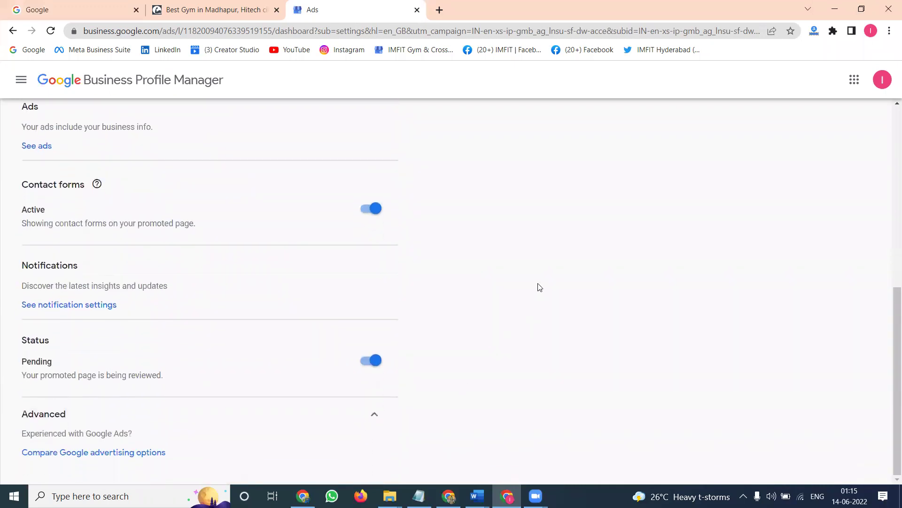
scroll(165, 358, "up", 8)
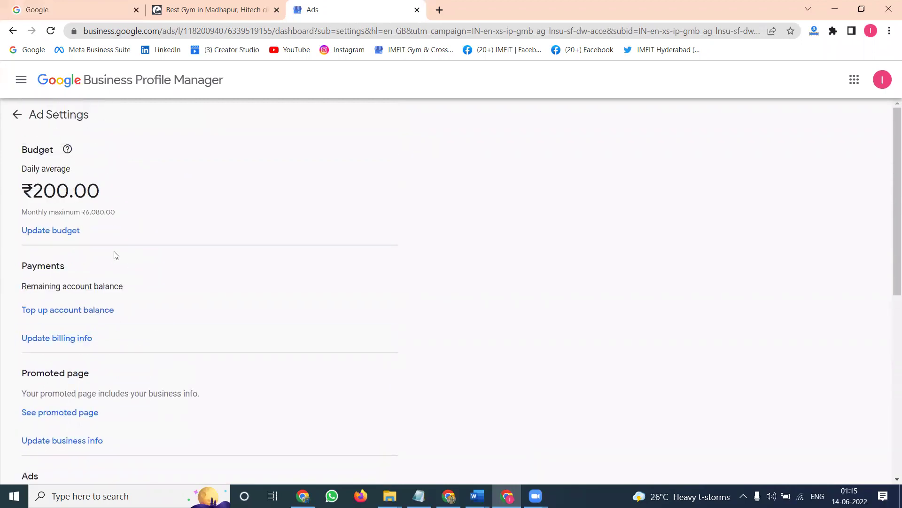
Return to the ad dashboard and look over its phone calls, balance and FAQ sections.
left_click(18, 114)
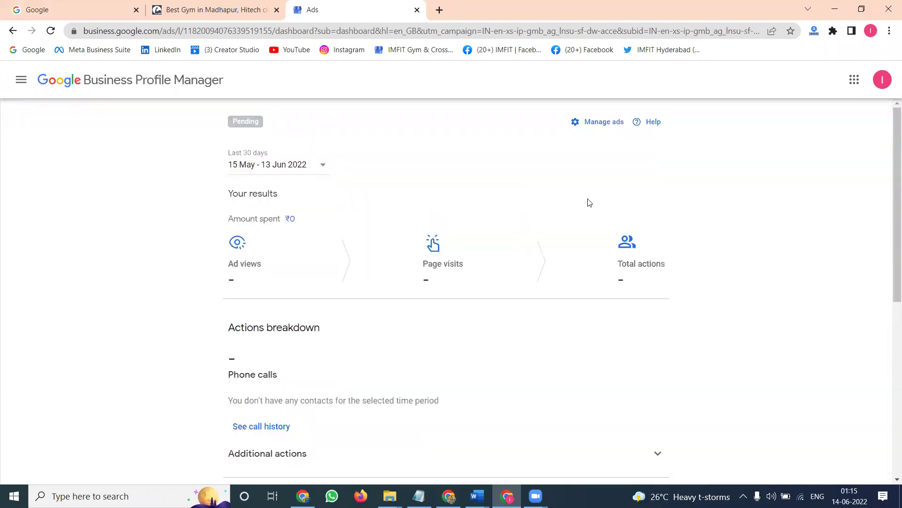
scroll(310, 205, "down", 5)
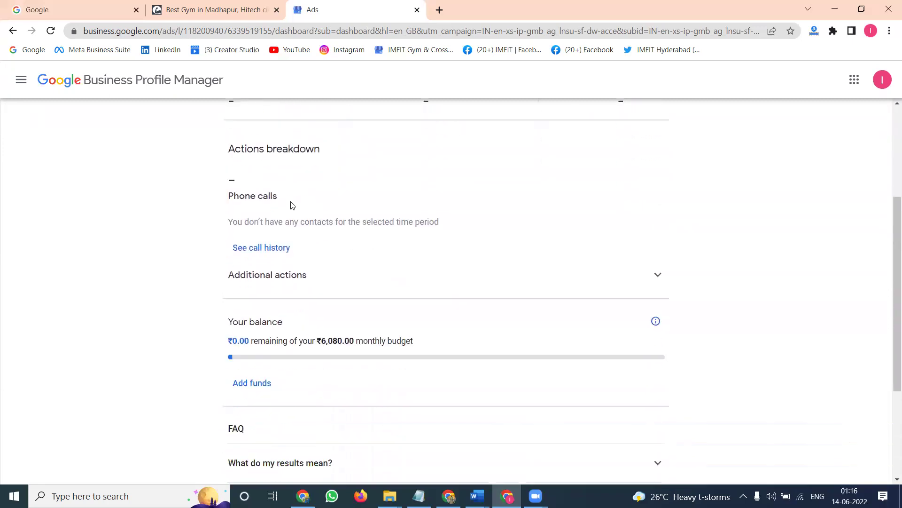
scroll(262, 255, "down", 2)
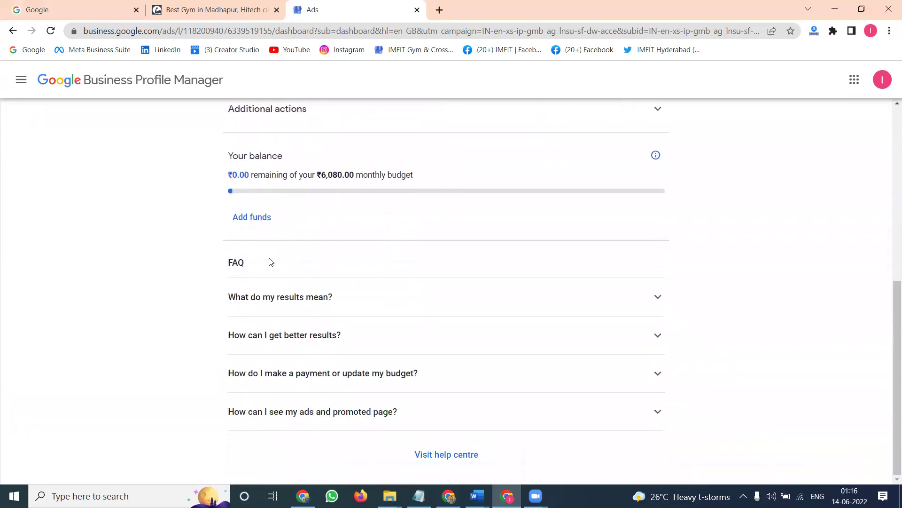
Open adwords.google.com in a new browser tab and start signing in to Google Ads.
scroll(270, 261, "up", 7)
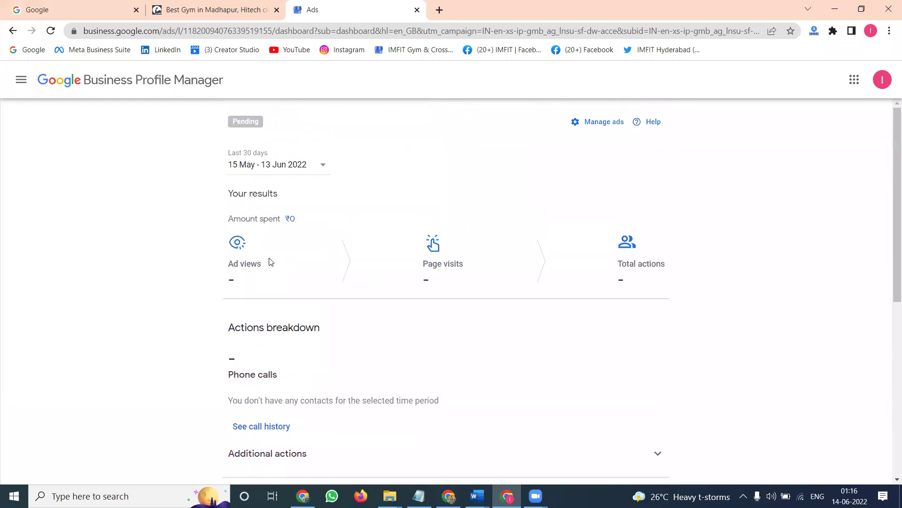
left_click(440, 16)
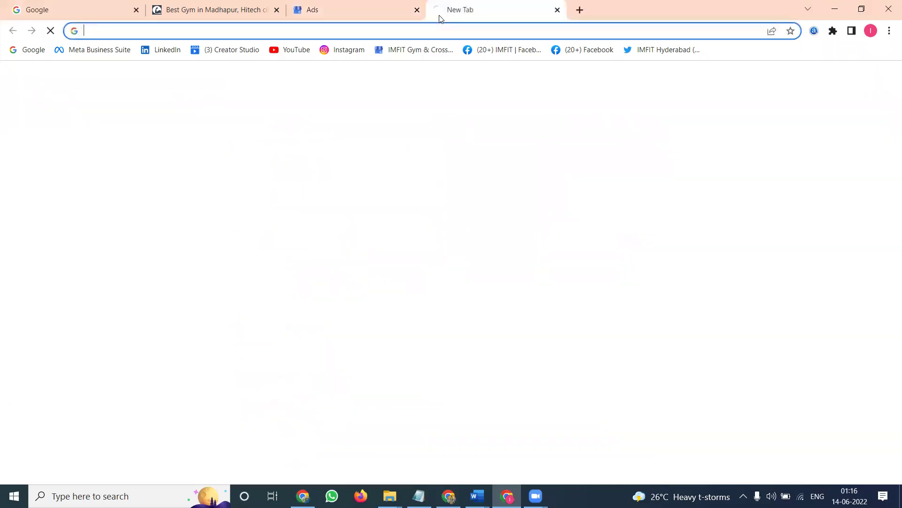
type("adwor")
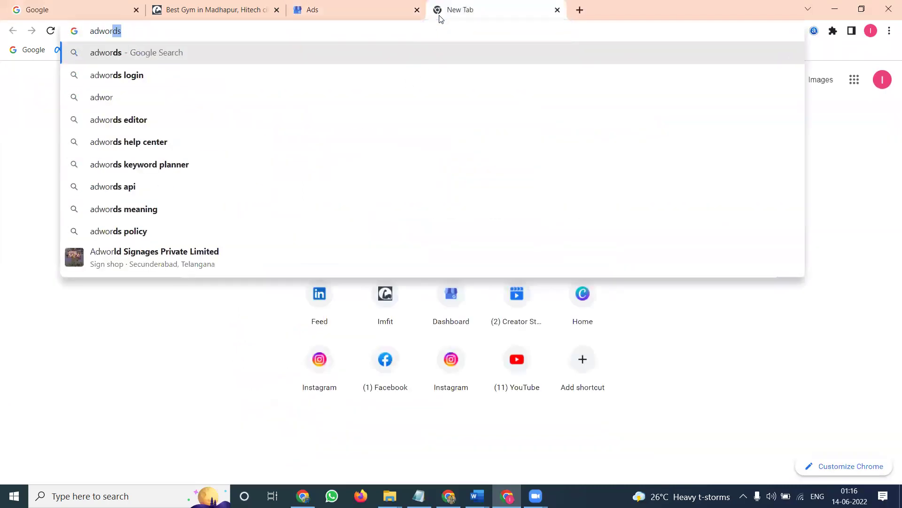
type("ds.g")
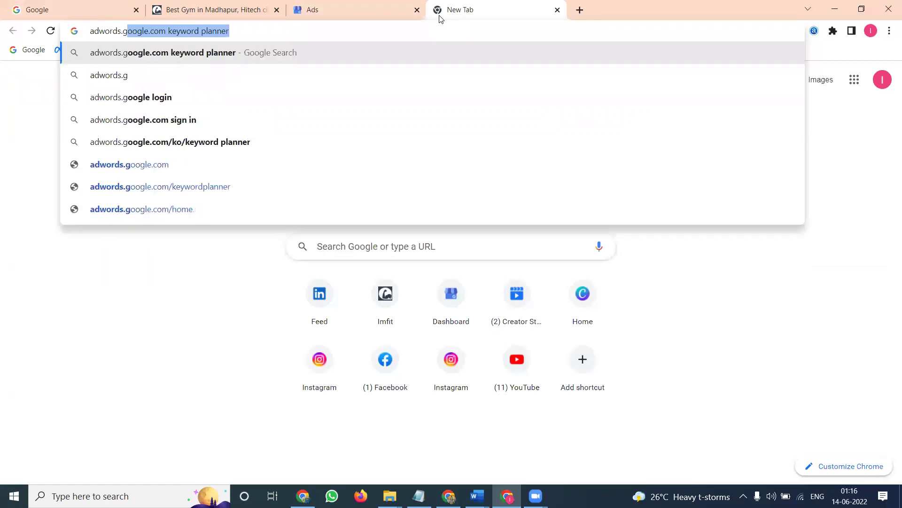
type("oogle.com")
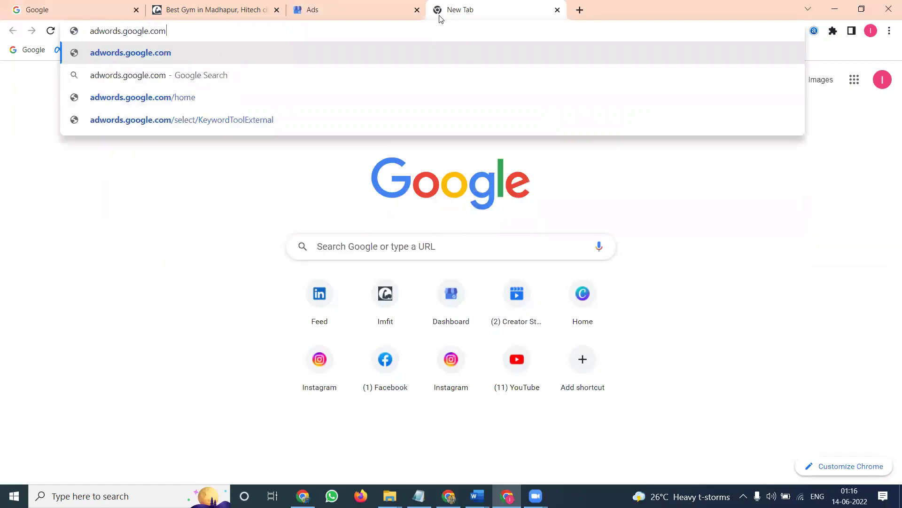
key("Return")
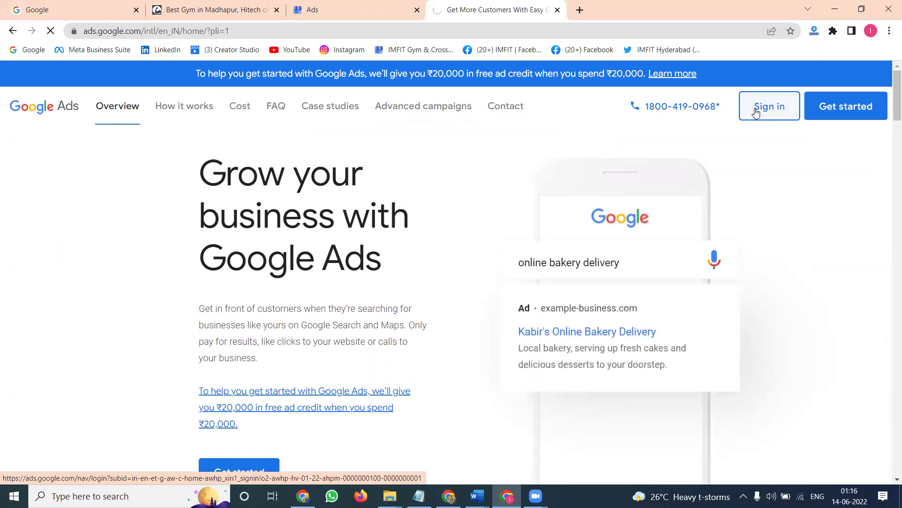
Return to the Business Profile ad dashboard and look over its results, actions breakdown and monthly budget balance.
left_click(356, 4)
scroll(385, 159, "down", 3)
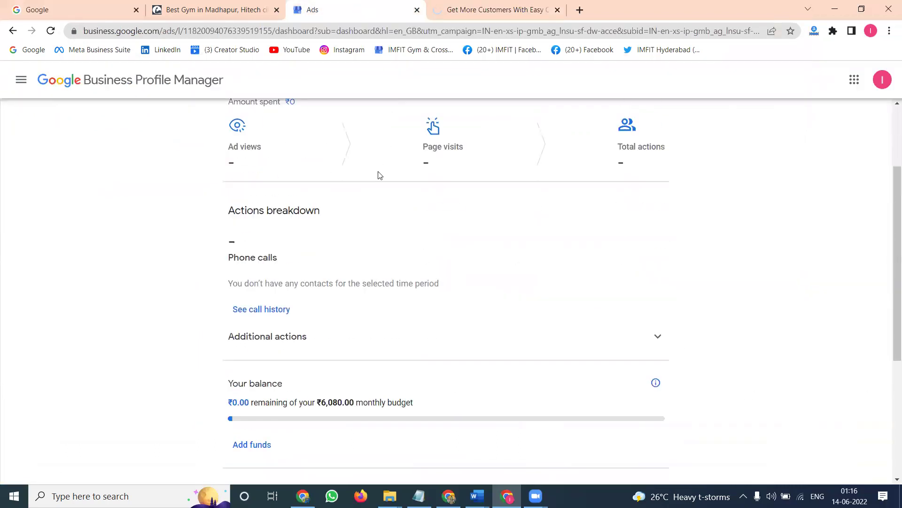
scroll(265, 256, "down", 1)
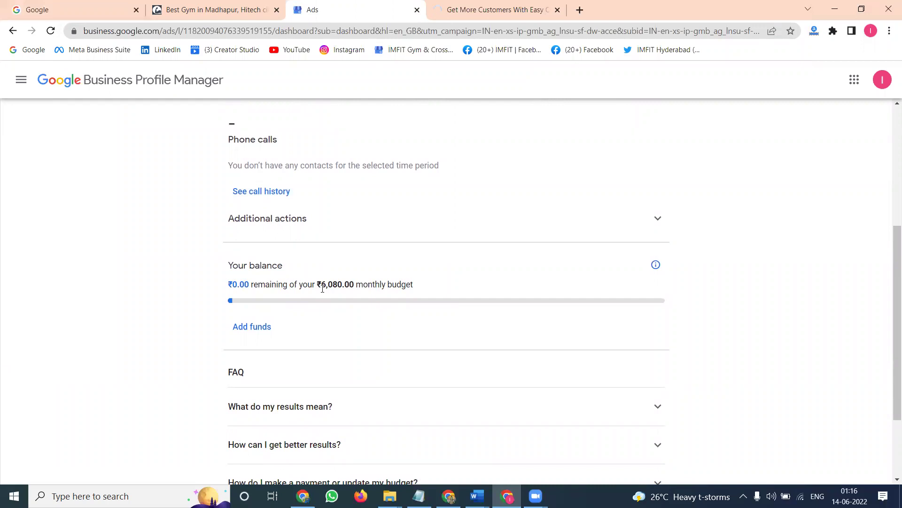
scroll(323, 289, "up", 4)
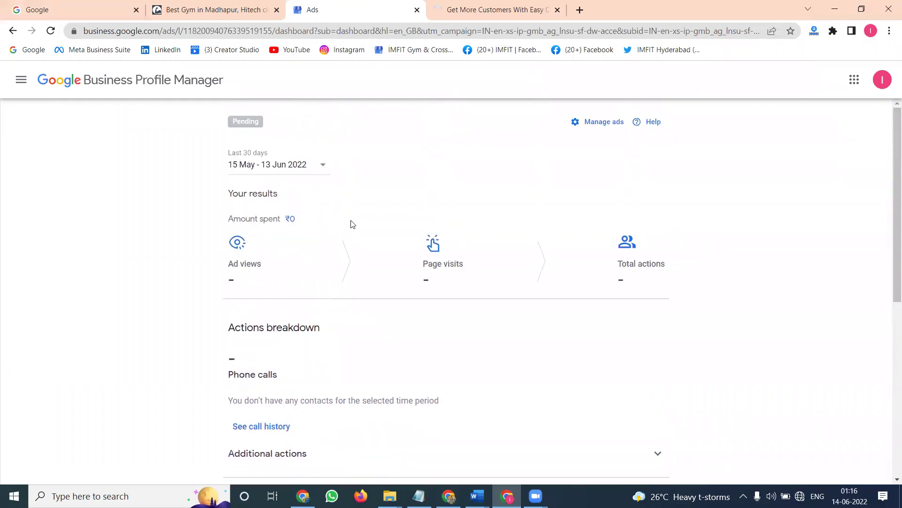
Switch to Google Ads, dismiss the balance notice and examine the fitness center campaign's performance, recommendations, ad preview, location and budget.
left_click(473, 4)
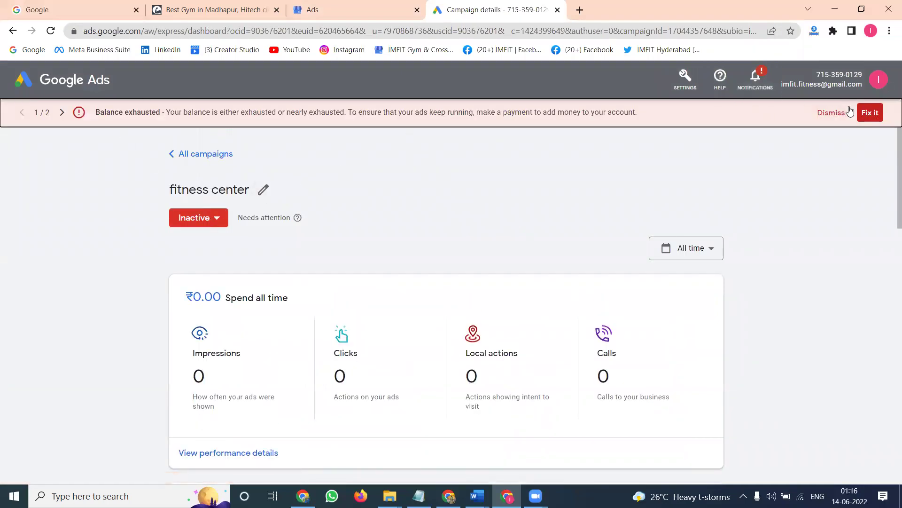
left_click(831, 113)
scroll(762, 155, "down", 5)
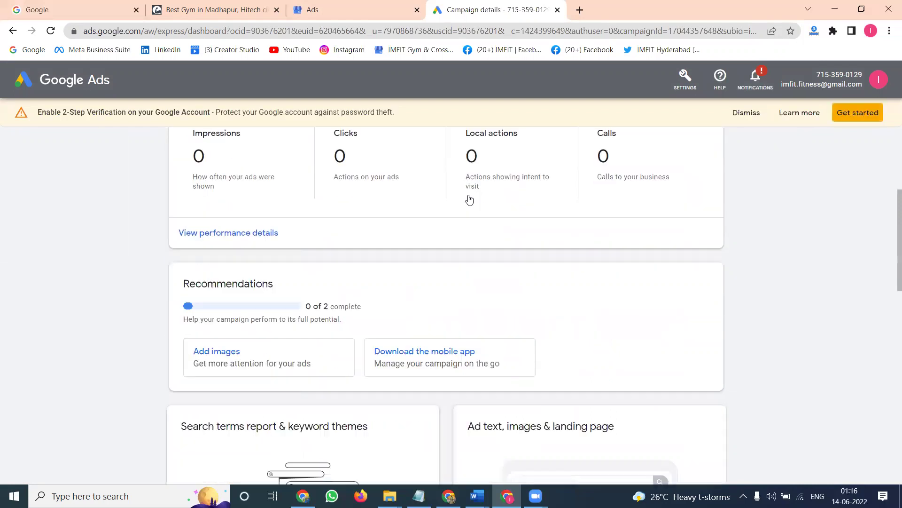
scroll(469, 199, "down", 10)
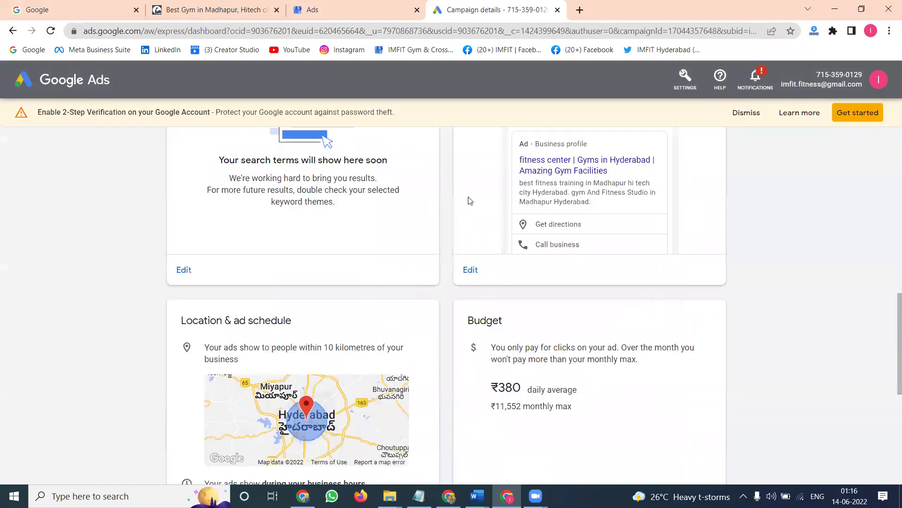
scroll(469, 200, "down", 2)
scroll(468, 200, "up", 15)
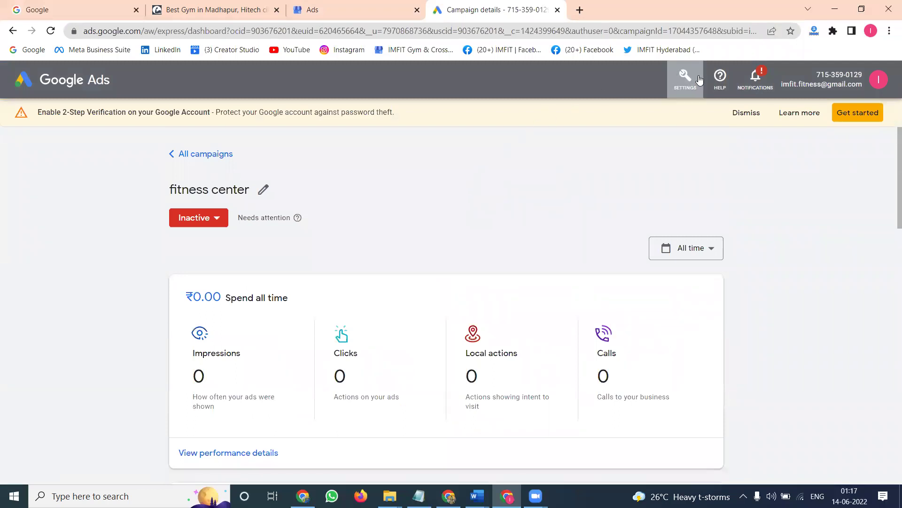
Go to the list of all Smart campaigns, dismiss the 2-Step Verification banner and check the account notifications.
left_click(201, 156)
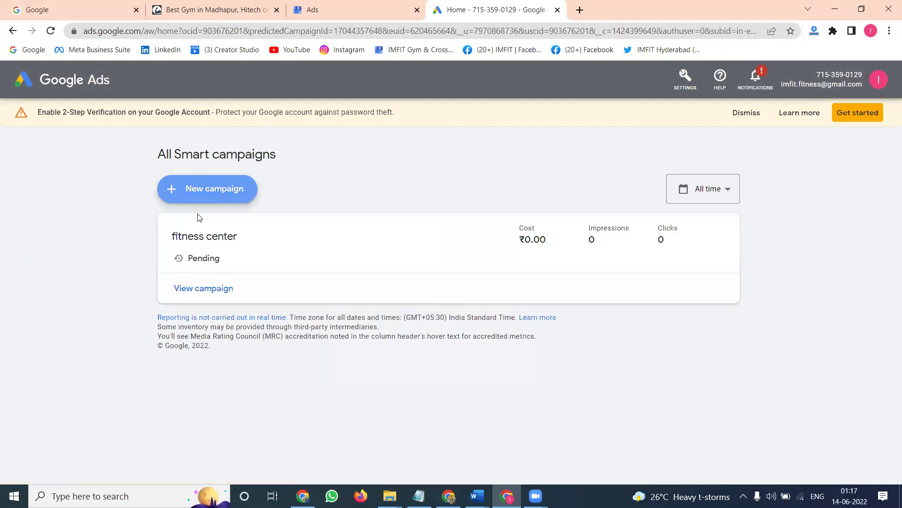
left_click(748, 114)
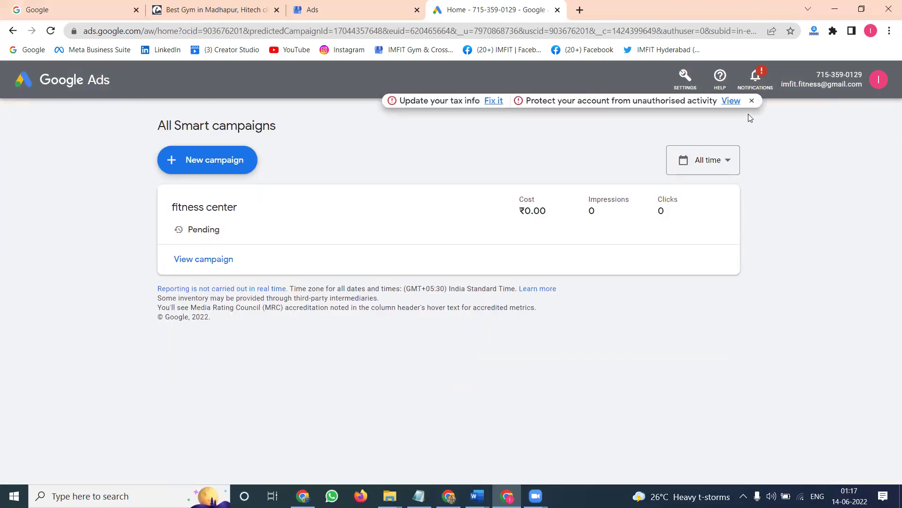
left_click(751, 88)
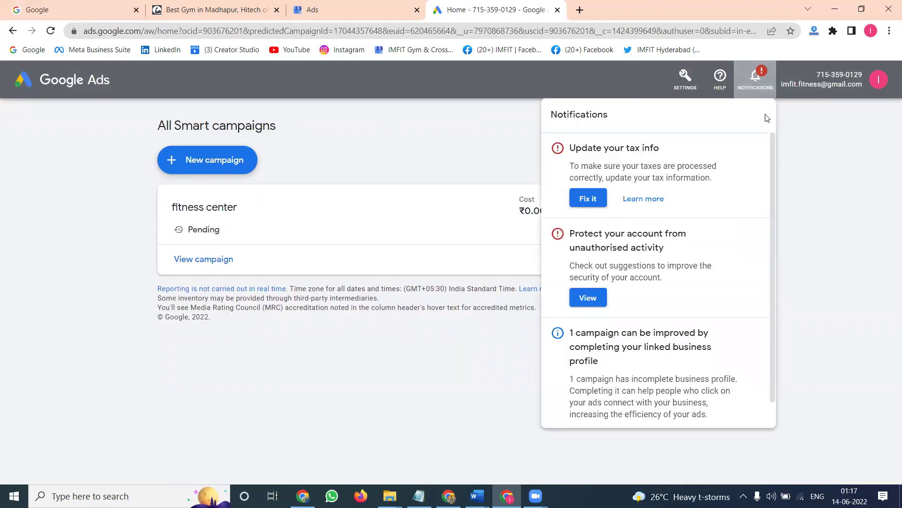
left_click(812, 157)
Start a new campaign and switch its setup to Expert Mode.
left_click(245, 164)
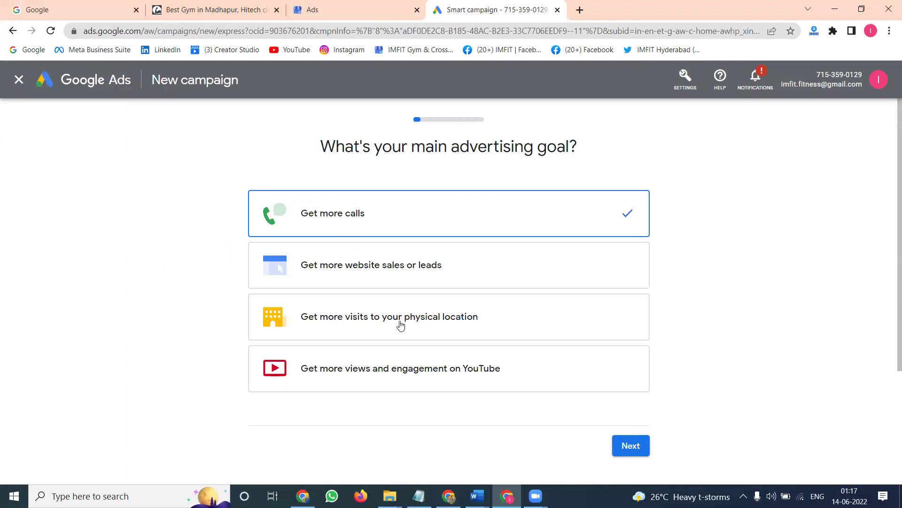
scroll(402, 312, "down", 3)
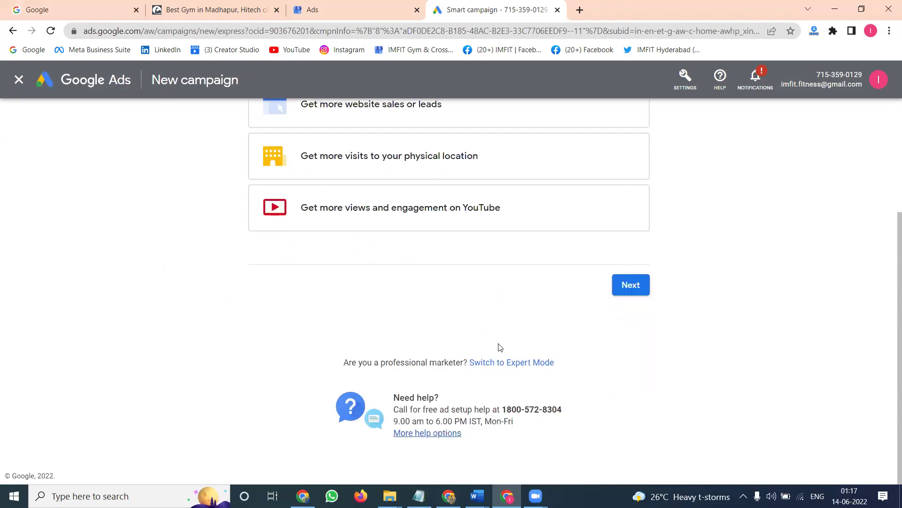
left_click(497, 363)
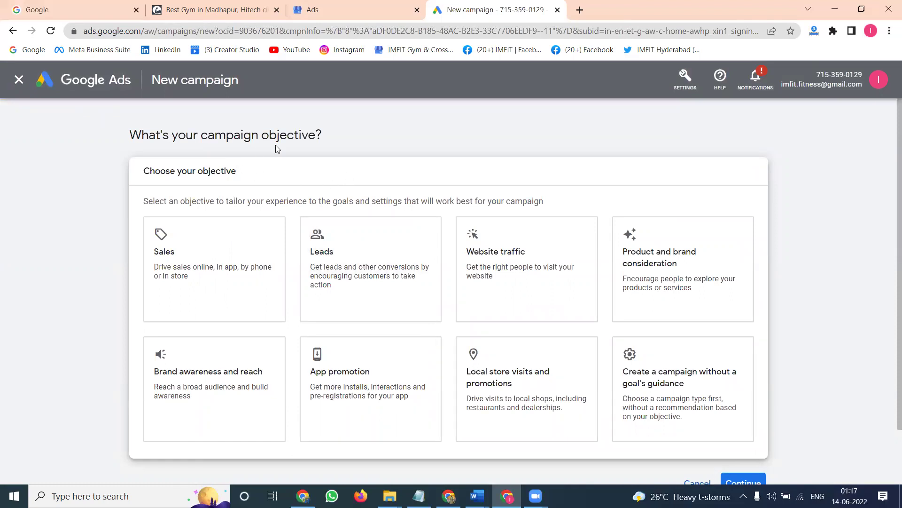
Select the objective for creating a campaign without a goal's guidance and look through its available campaign types.
scroll(610, 193, "down", 2)
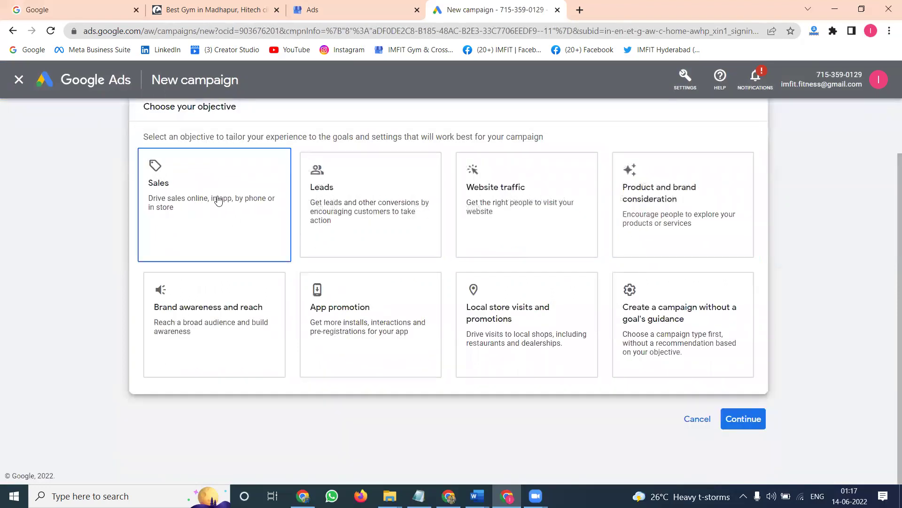
left_click(642, 312)
scroll(641, 312, "down", 5)
scroll(616, 292, "up", 3)
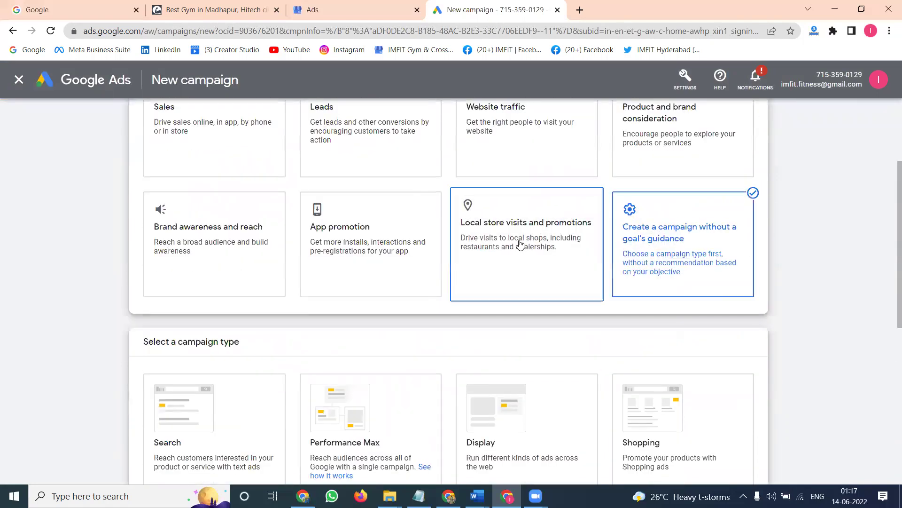
Set the campaign objective to Local store visits and promotions and continue with the Local campaign type.
left_click(519, 245)
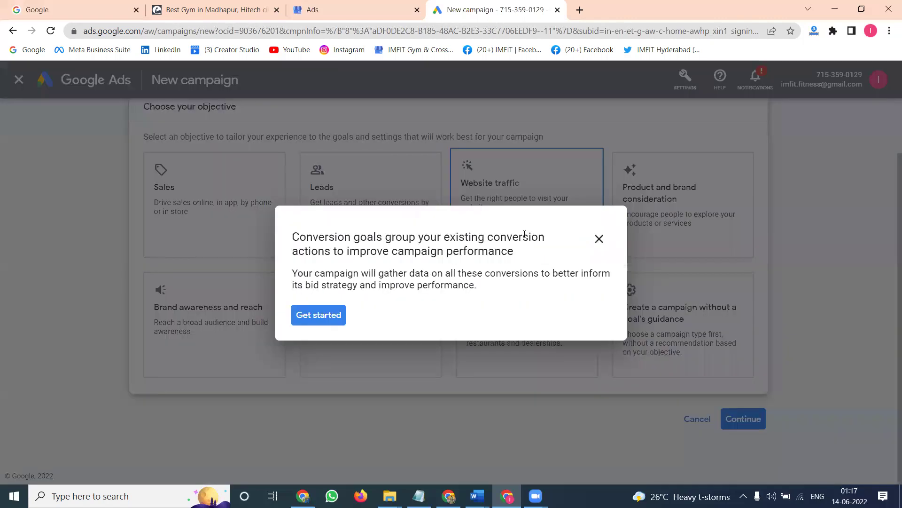
left_click(319, 315)
scroll(451, 254, "up", 1)
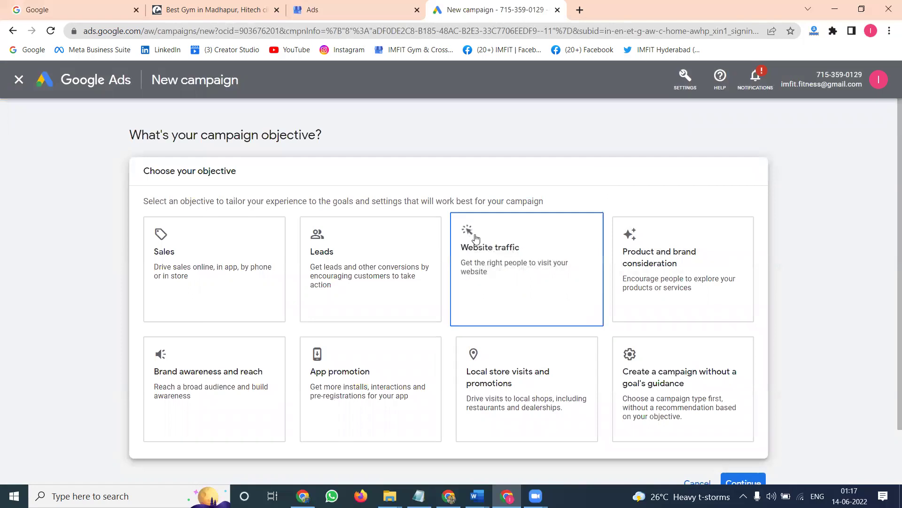
left_click(504, 365)
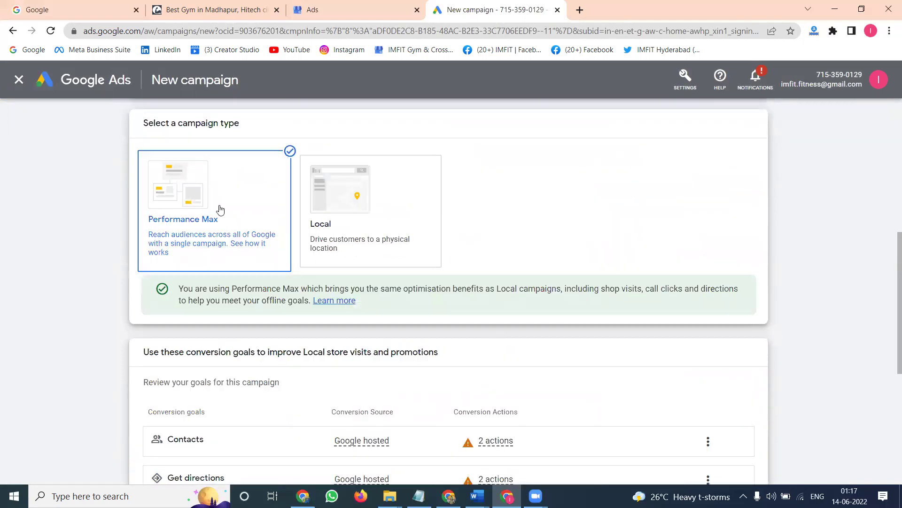
left_click(347, 215)
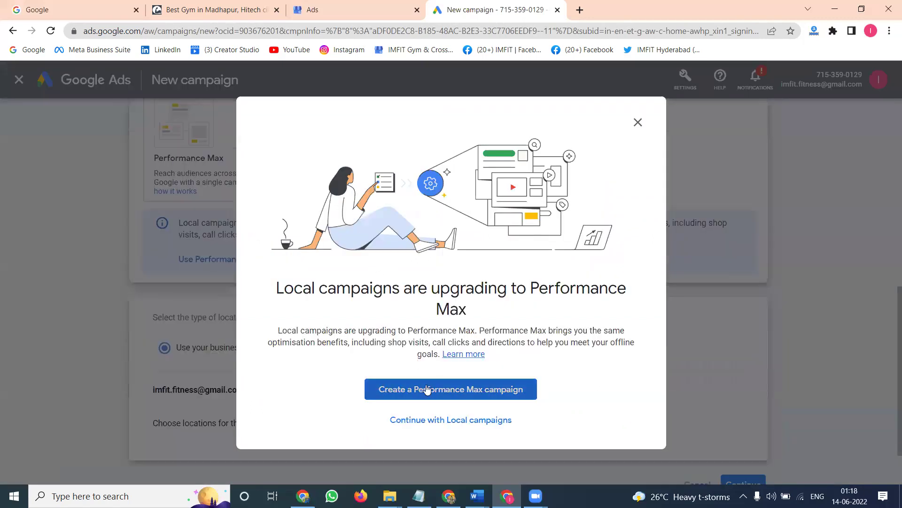
left_click(425, 421)
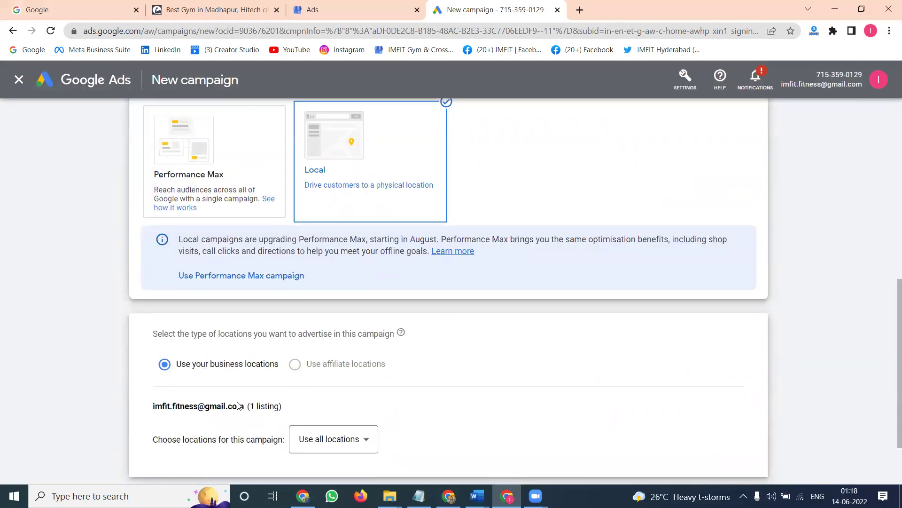
Try location groups for the campaign's business locations, restore the use of all locations and check the available choices.
left_click(316, 437)
left_click(316, 435)
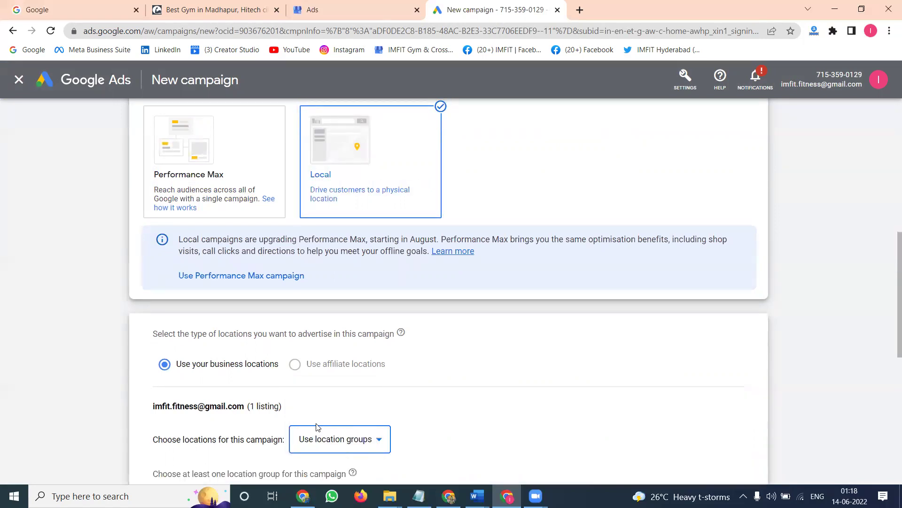
scroll(329, 383, "down", 1)
left_click(329, 374)
left_click(329, 375)
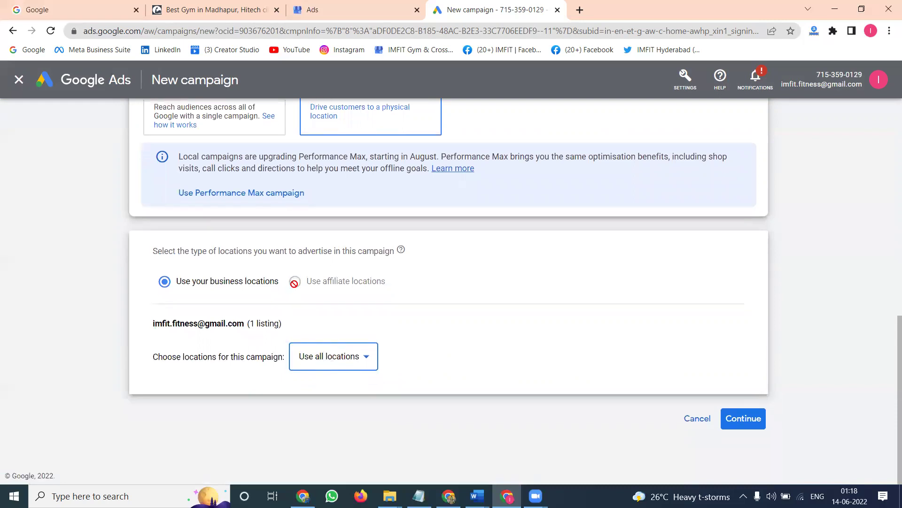
left_click(315, 363)
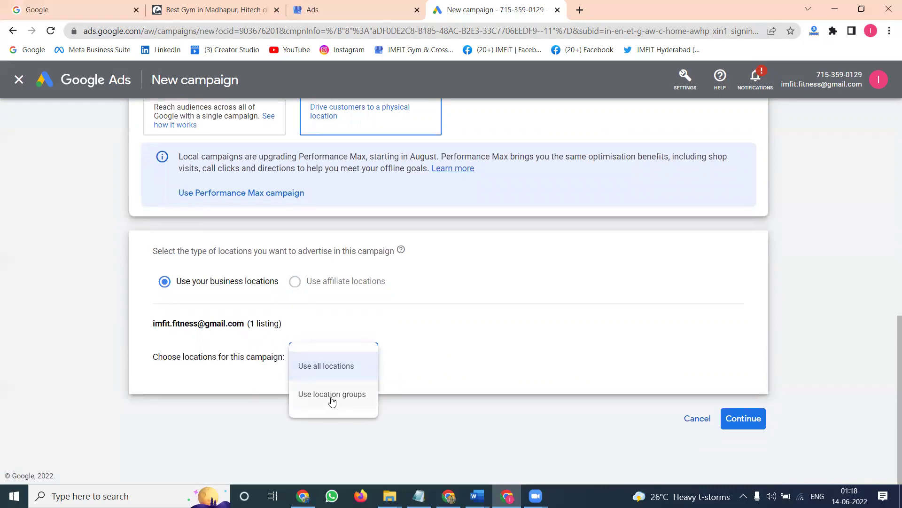
left_click(485, 342)
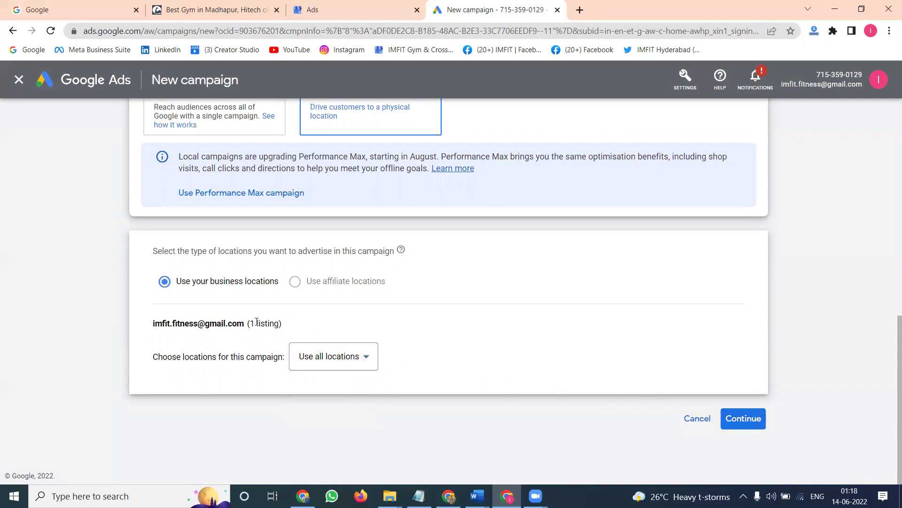
Try the Performance Max type, examine its conversion goals and campaign feeds, and reselect the Local campaign type.
scroll(388, 318, "up", 2)
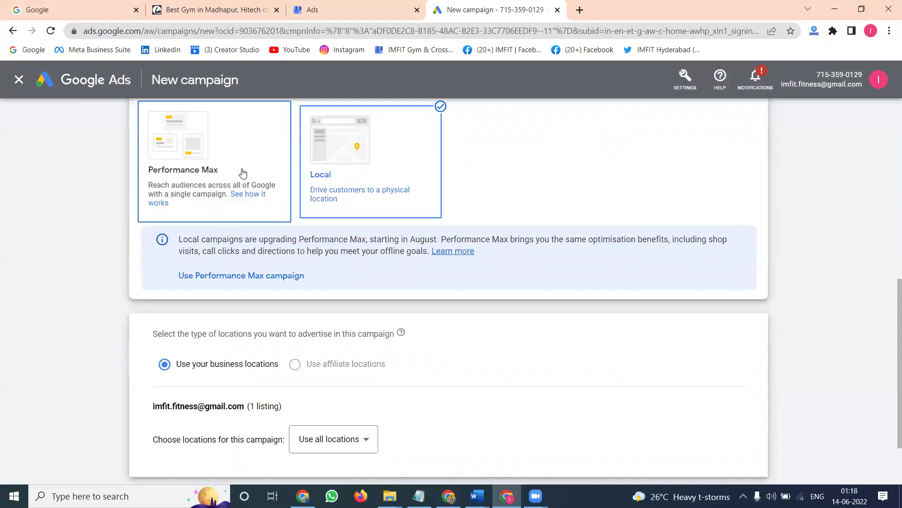
left_click(242, 172)
scroll(239, 203, "down", 3)
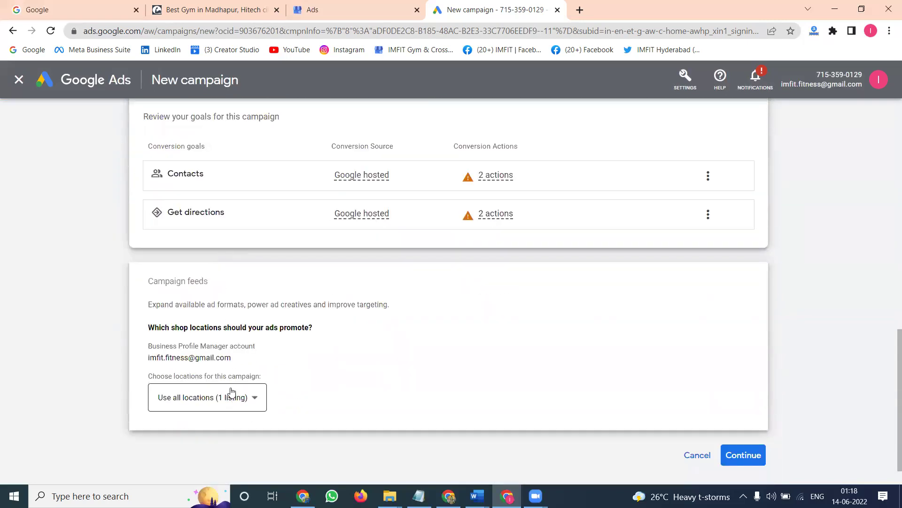
scroll(233, 376, "up", 6)
left_click(319, 221)
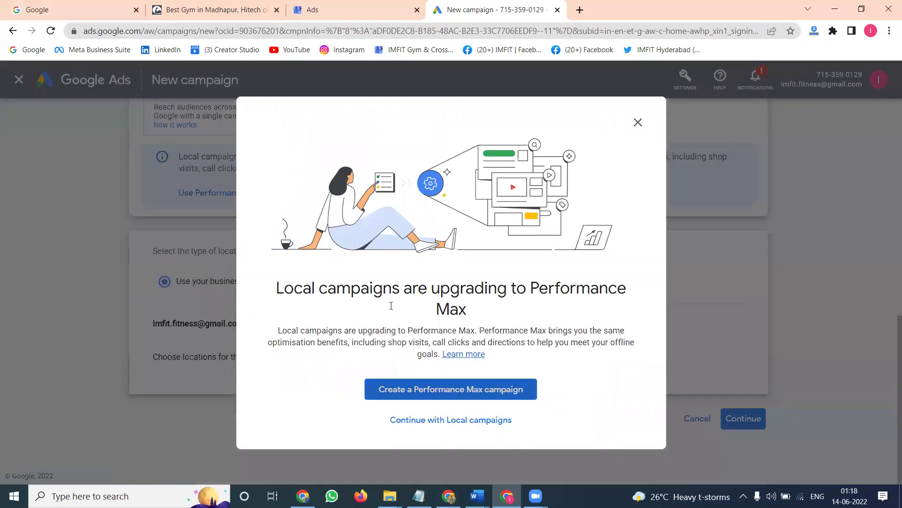
left_click(428, 419)
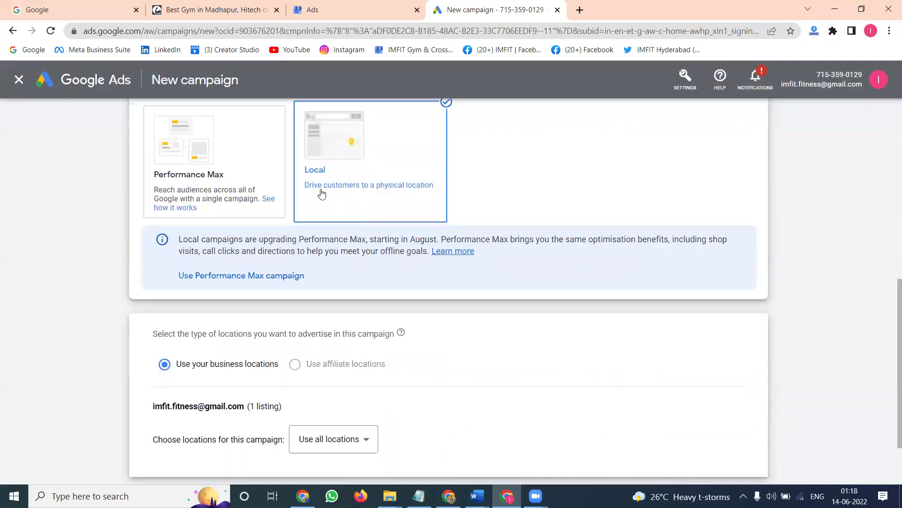
Check the Business Profile ads dashboard for comparison and continue to the Local campaign's settings using all business locations.
left_click(329, 7)
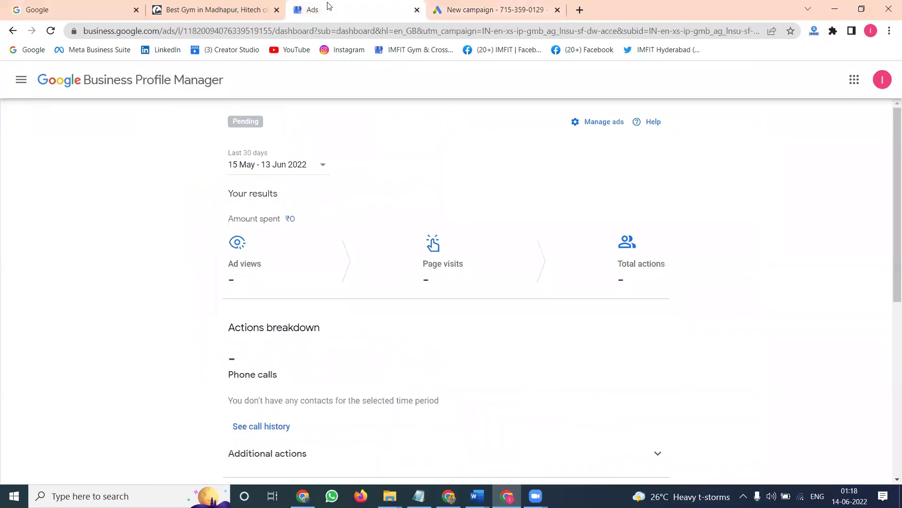
left_click(430, 10)
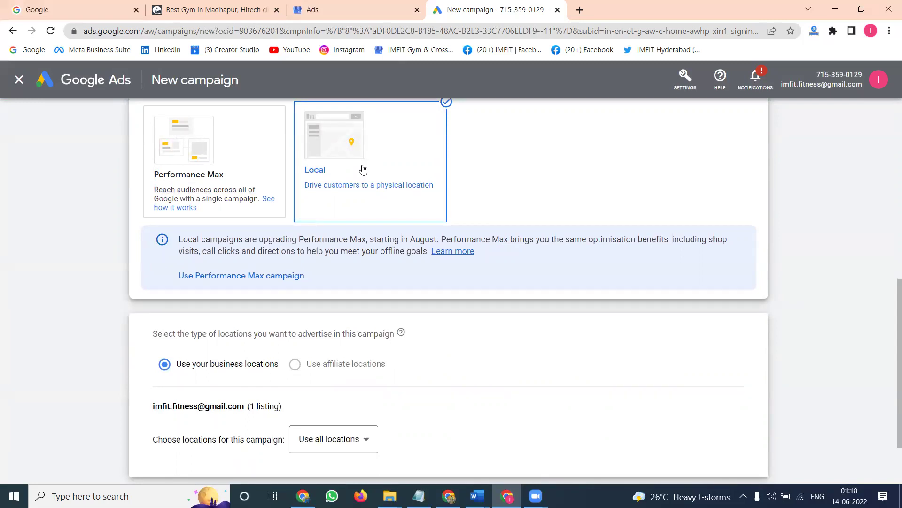
scroll(352, 347, "down", 2)
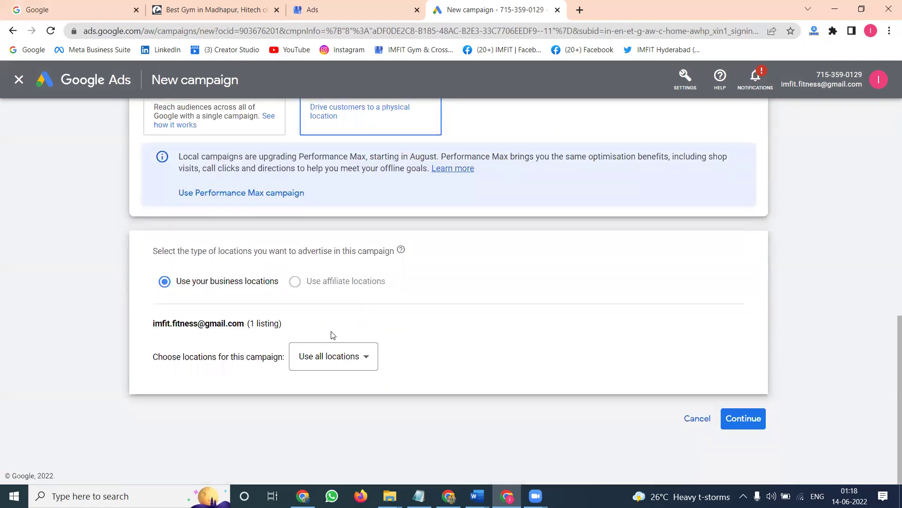
left_click(729, 418)
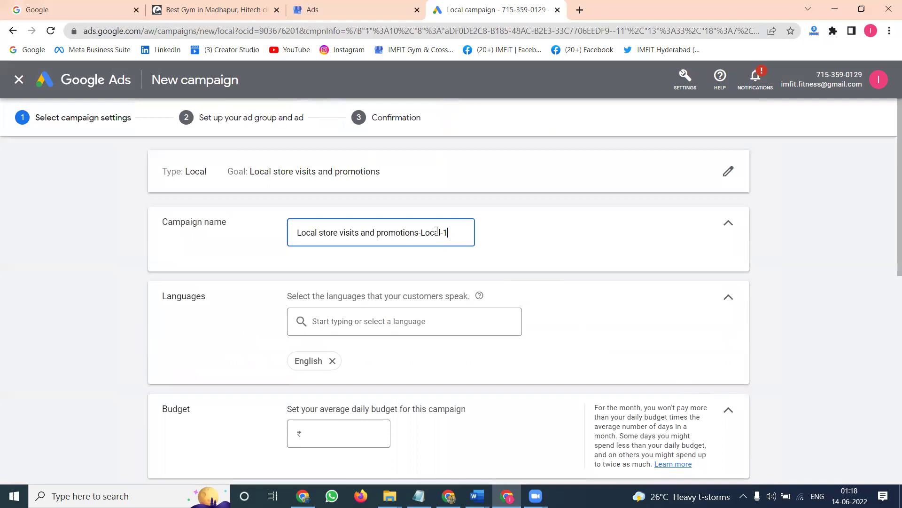
Set the Local campaign's average daily budget to ₹50.
left_click(339, 438)
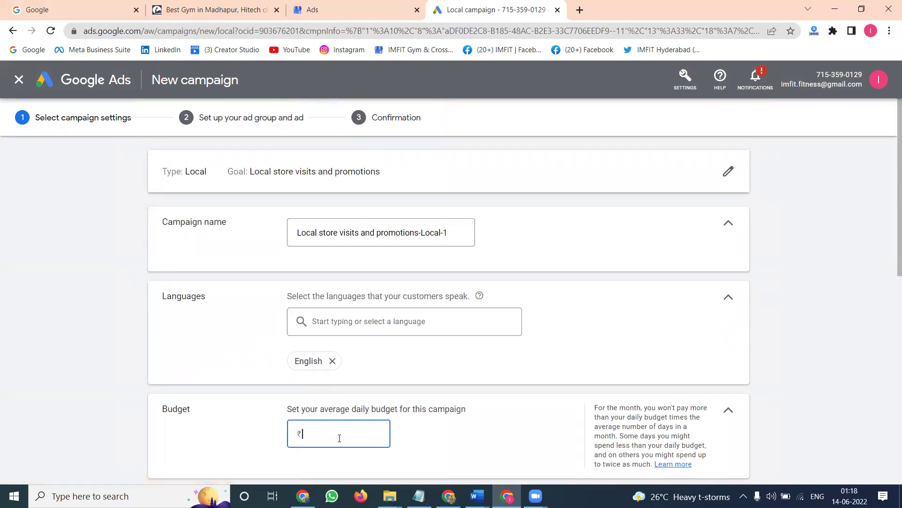
left_click(139, 389)
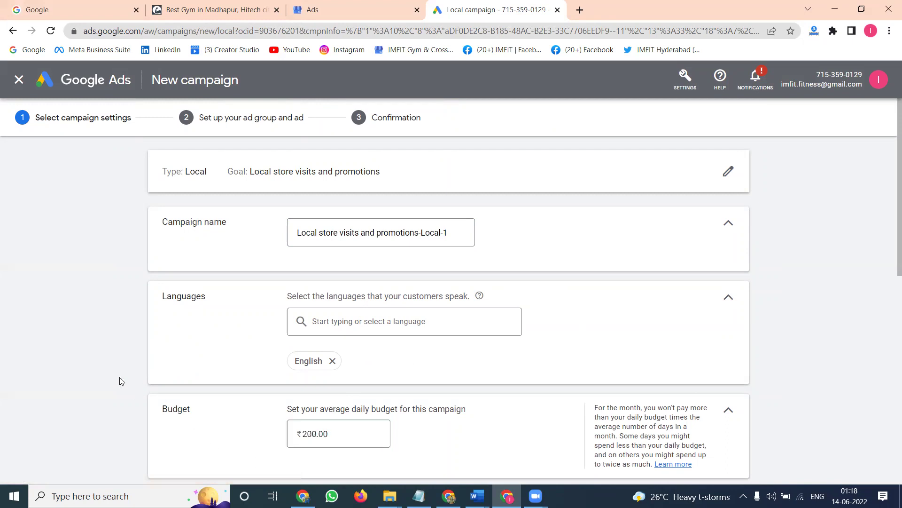
scroll(113, 362, "down", 5)
double_click(329, 212)
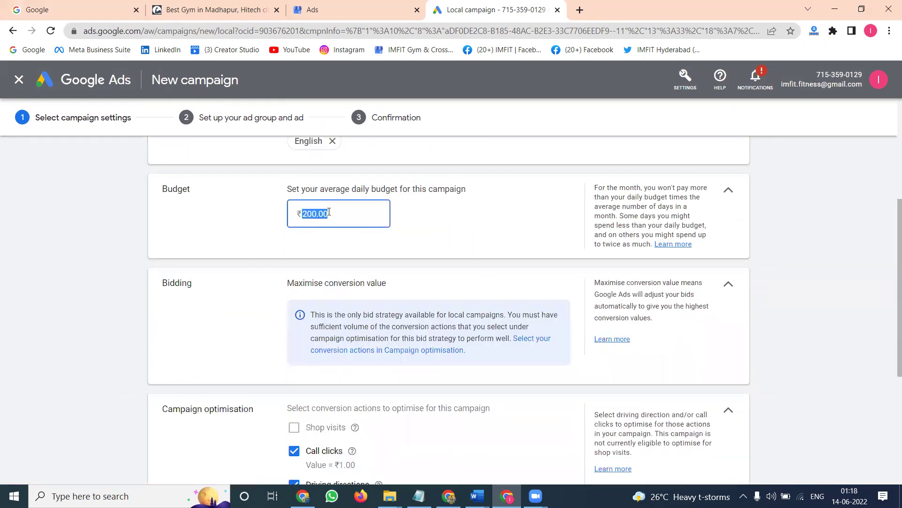
type("50")
left_click(151, 240)
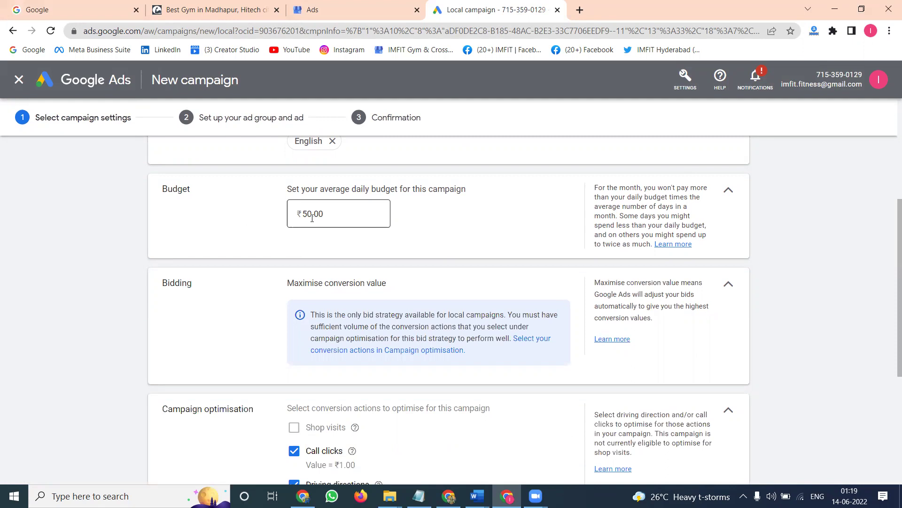
Expand the additional campaign settings, review the languages, budget, optimisation and dates, and save the settings to proceed to the ad group.
scroll(312, 217, "down", 3)
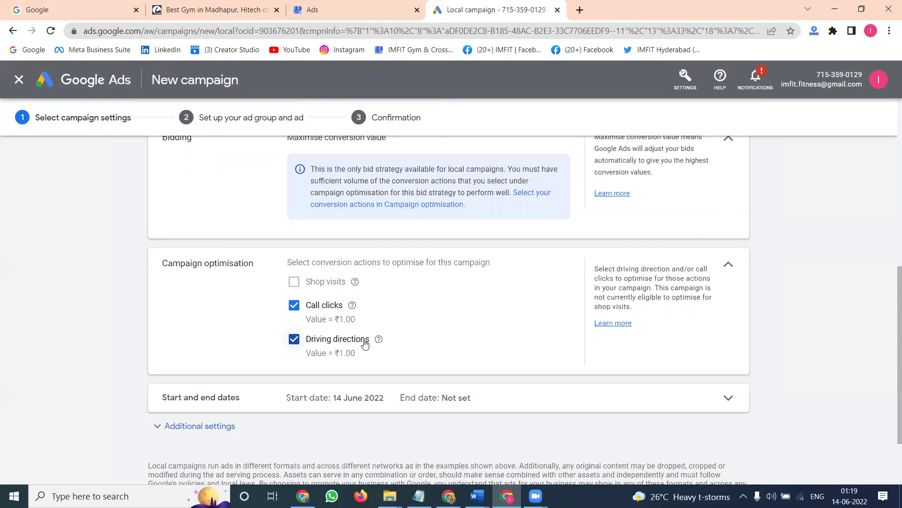
scroll(301, 314, "down", 2)
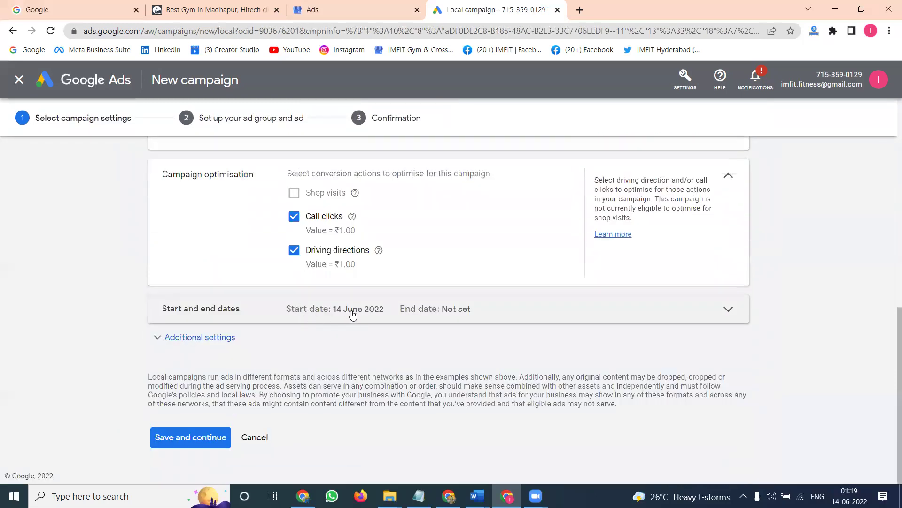
left_click(176, 338)
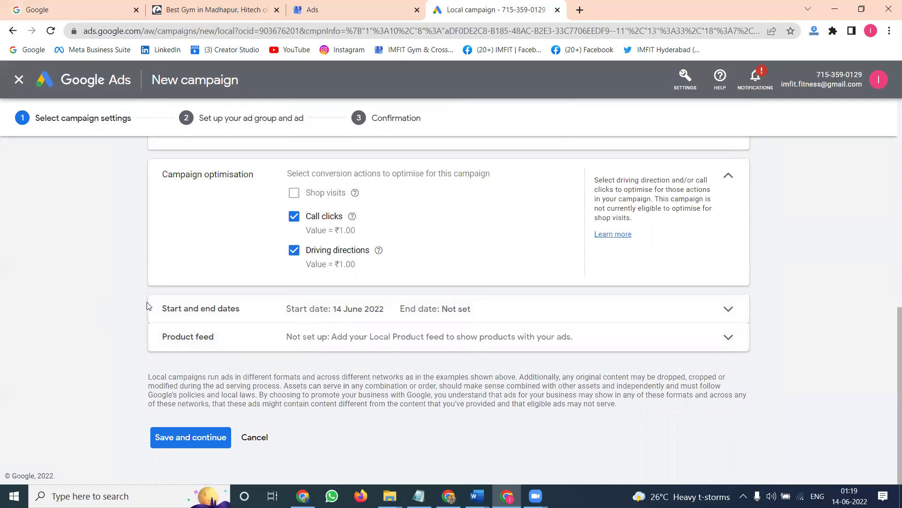
scroll(216, 306, "up", 10)
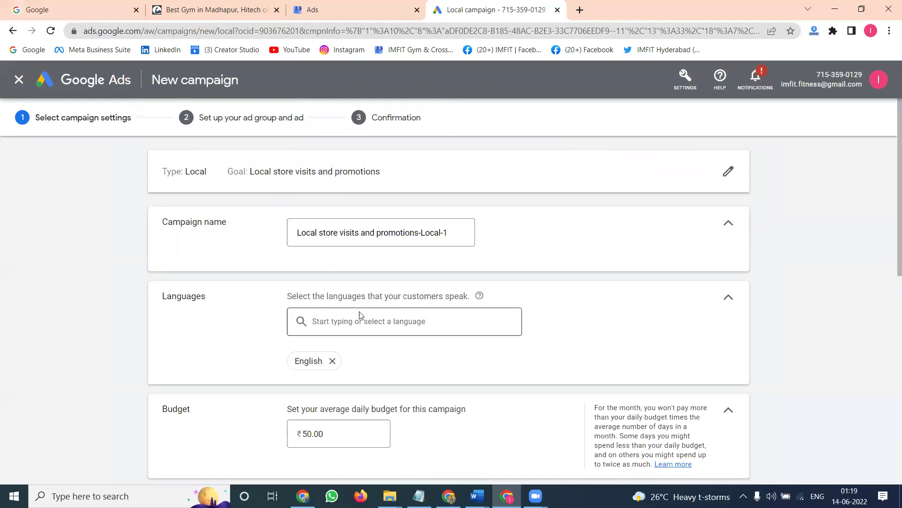
scroll(339, 338, "down", 5)
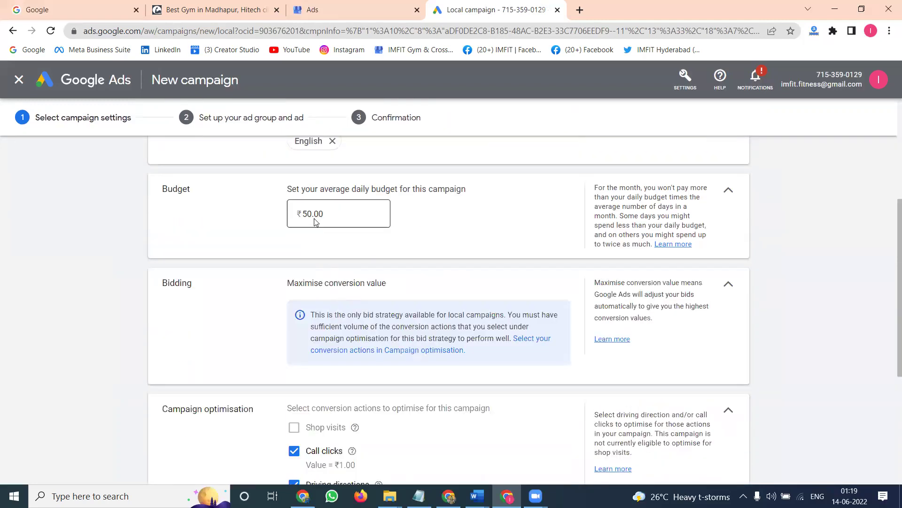
scroll(315, 222, "down", 5)
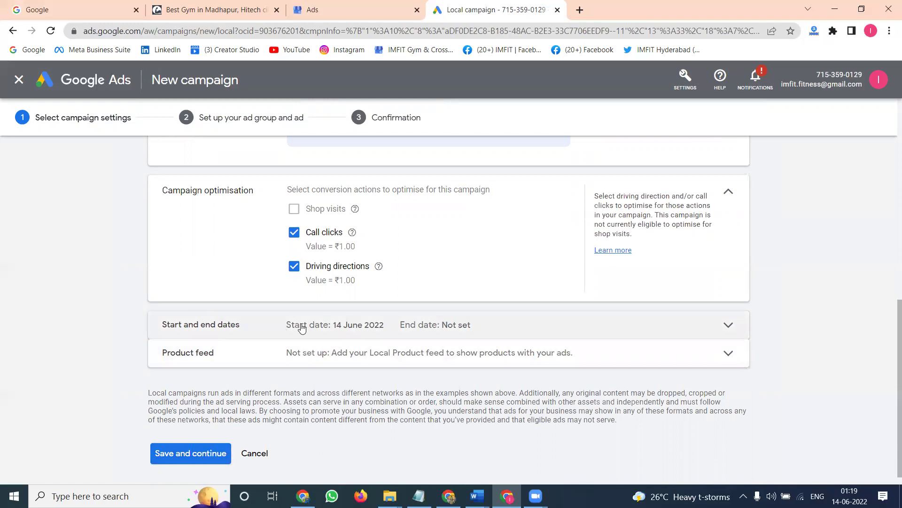
left_click(200, 459)
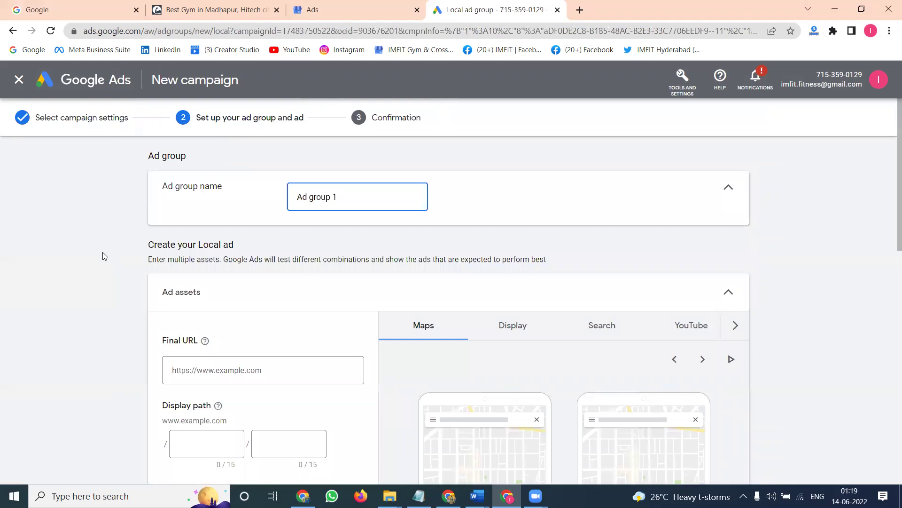
scroll(208, 239, "down", 3)
left_click(194, 15)
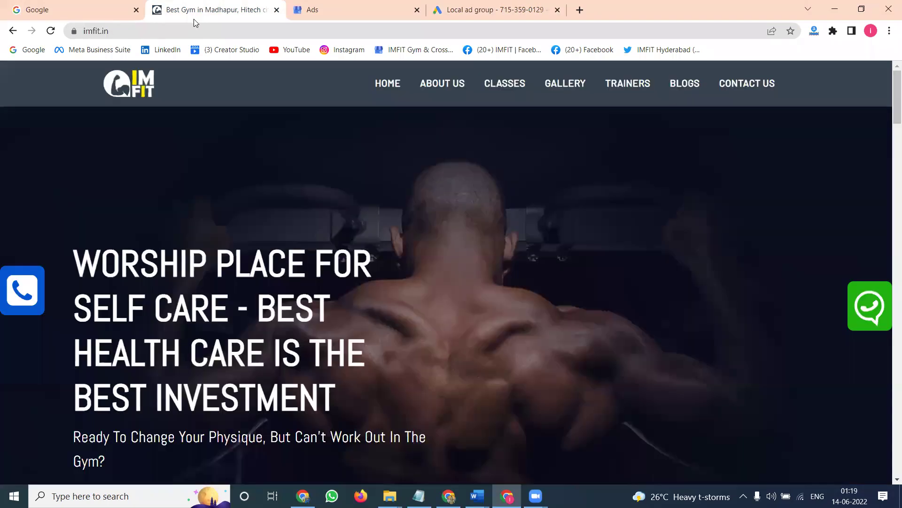
left_click(186, 30)
key("ctrl+c")
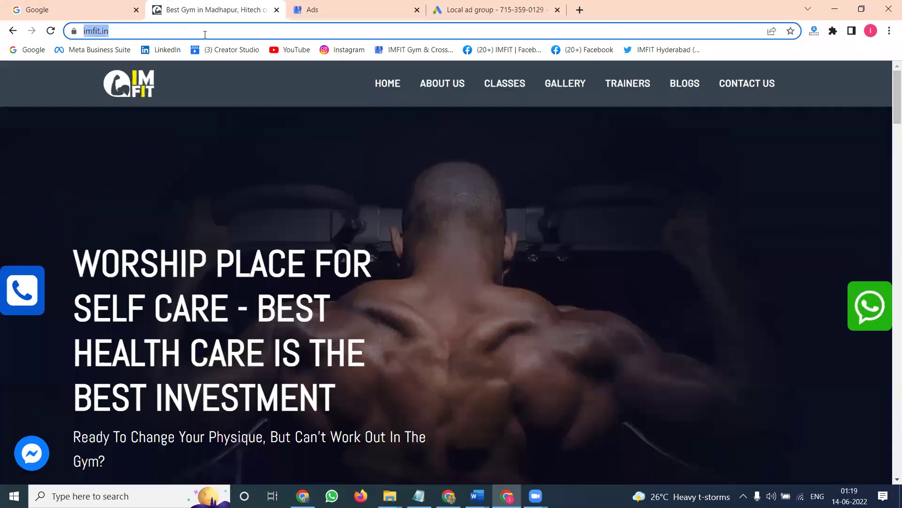
left_click(339, 8)
left_click(452, 10)
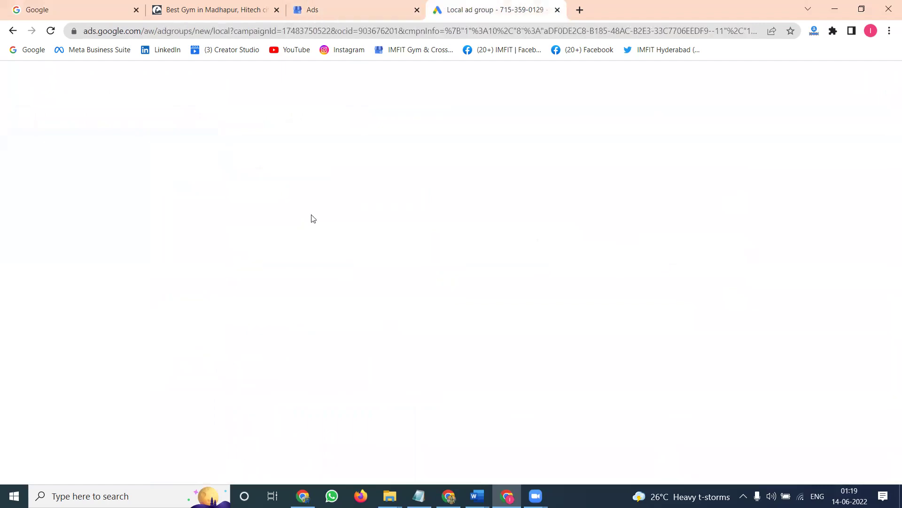
left_click(293, 226)
key("ctrl+v")
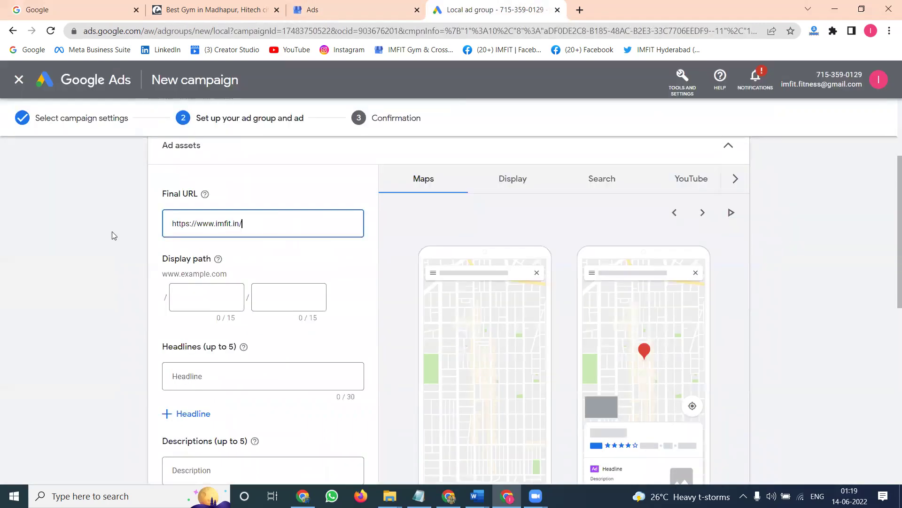
Examine the Local ad's asset requirements for headlines, descriptions, call to action, images, logos and videos.
scroll(112, 238, "down", 3)
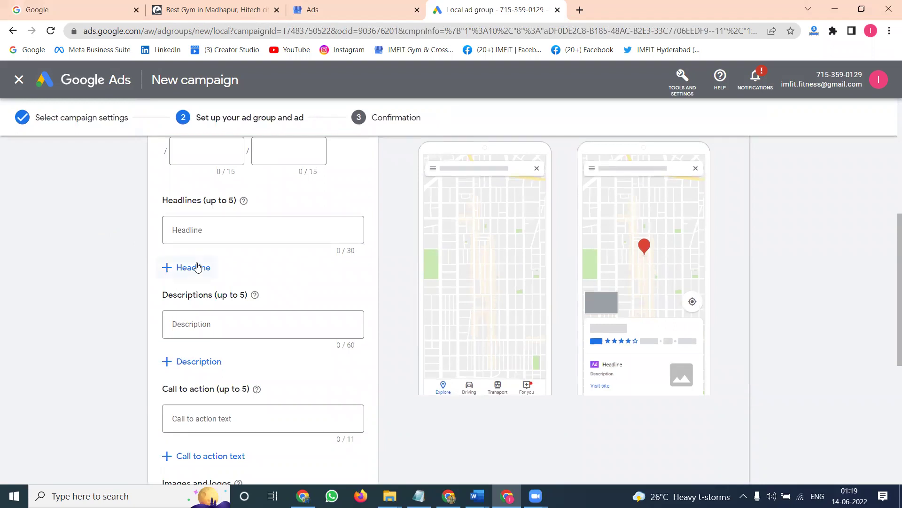
scroll(198, 318, "down", 2)
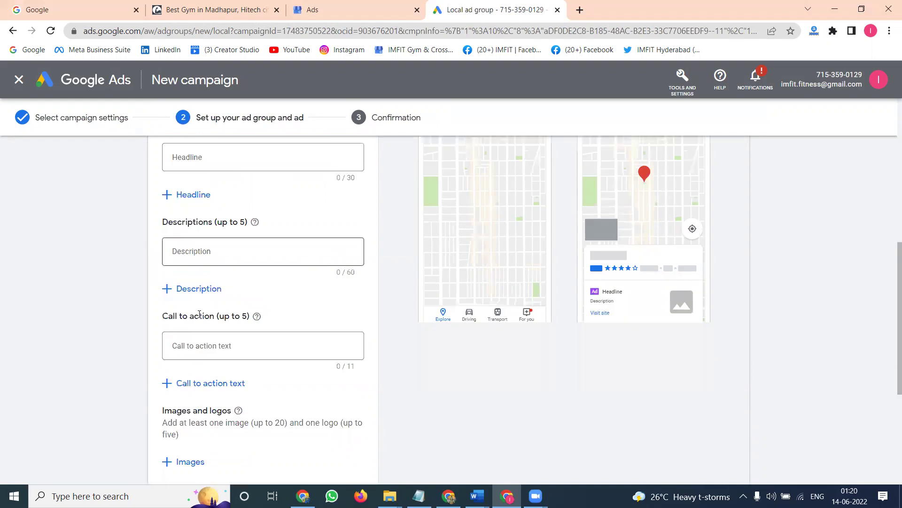
left_click(195, 344)
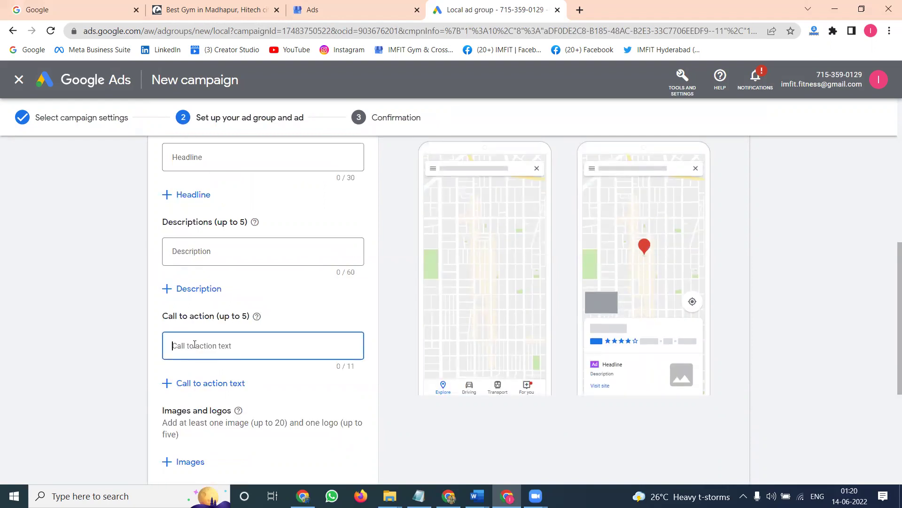
scroll(231, 326, "down", 2)
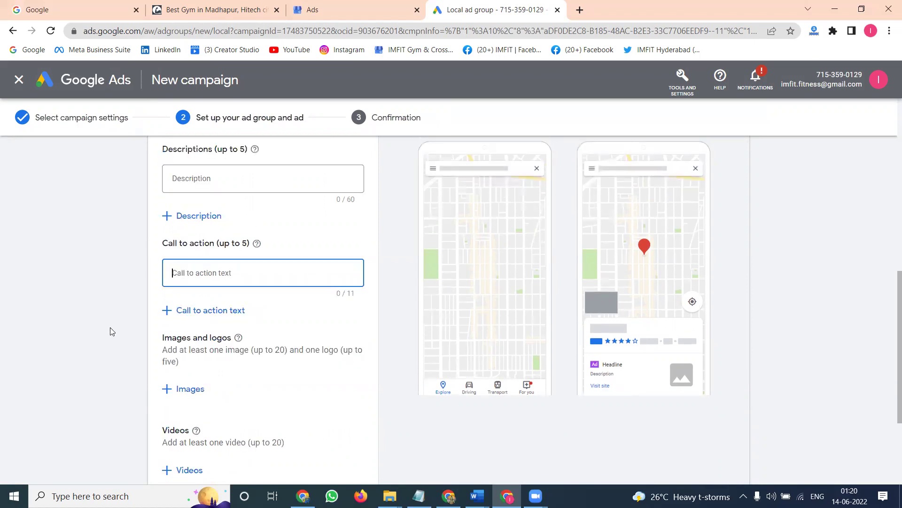
scroll(110, 327, "down", 4)
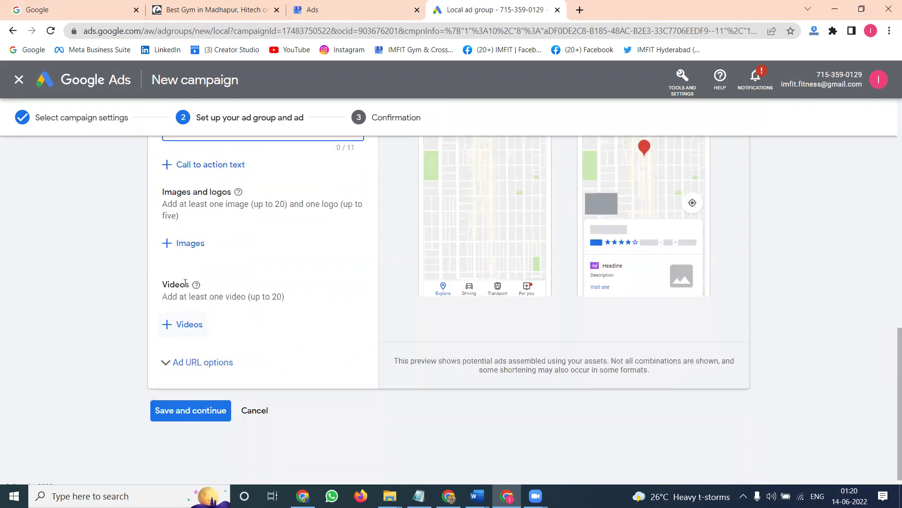
scroll(511, 322, "up", 8)
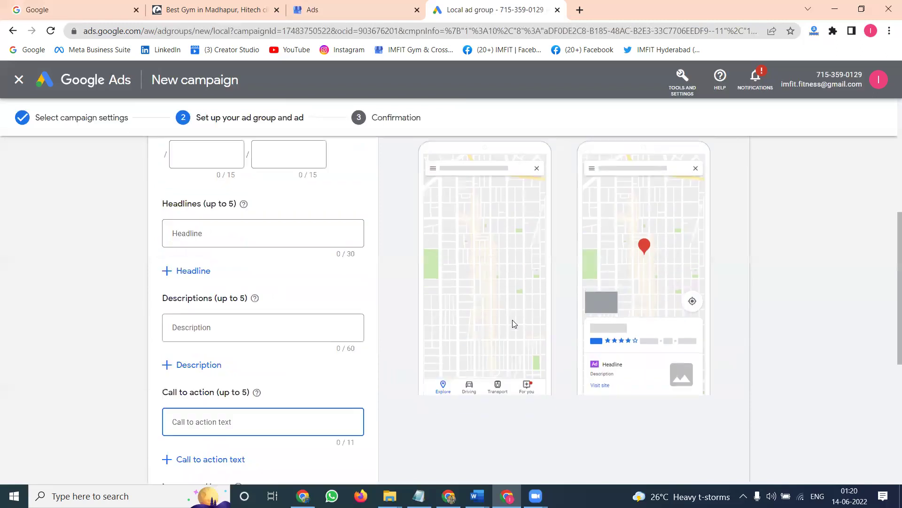
scroll(514, 323, "up", 4)
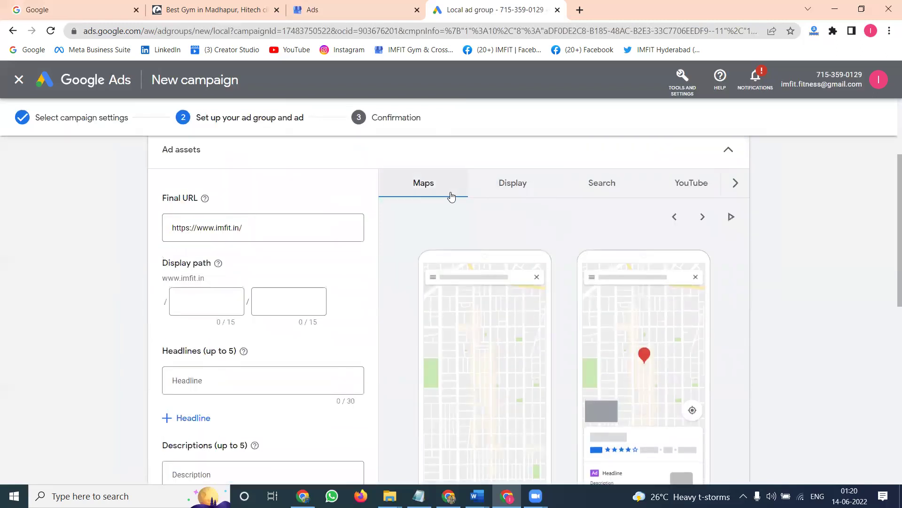
Preview the Local ad in the Display, Search, YouTube and Maps formats and compare it with the Business Profile ads dashboard.
left_click(514, 190)
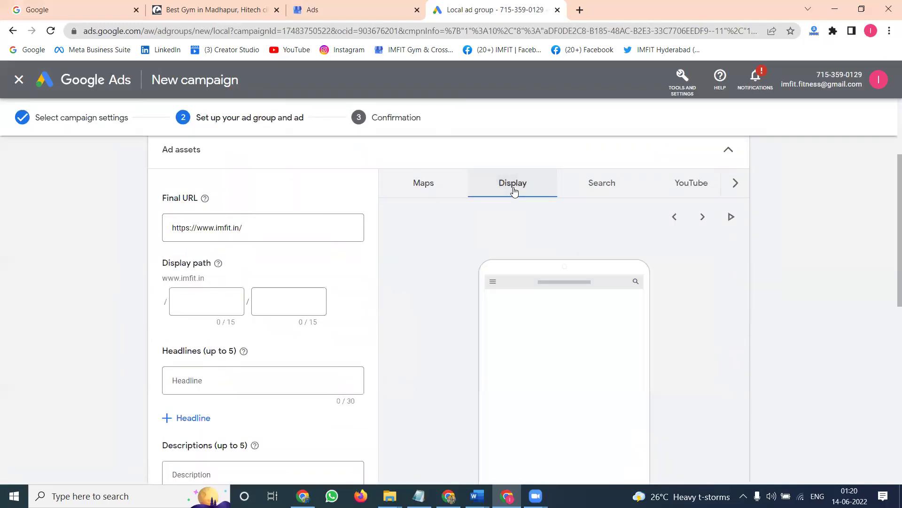
left_click(598, 184)
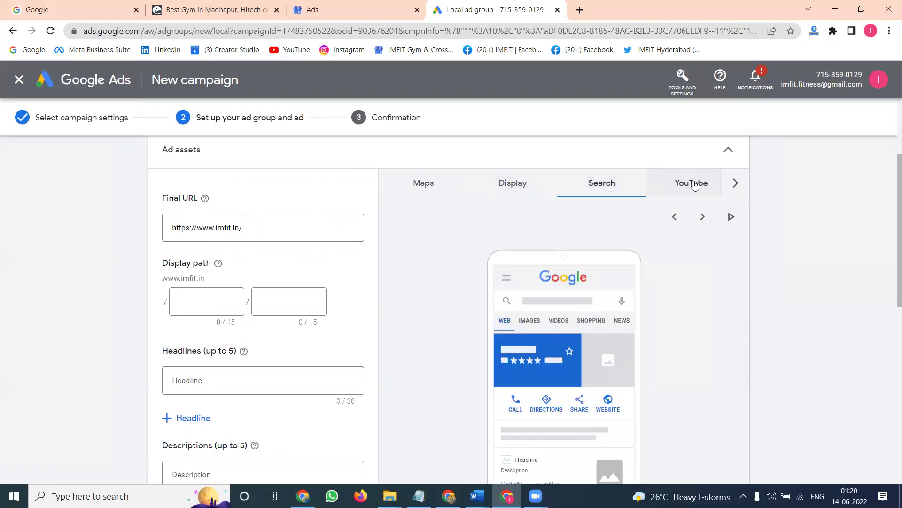
left_click(695, 184)
left_click(371, 6)
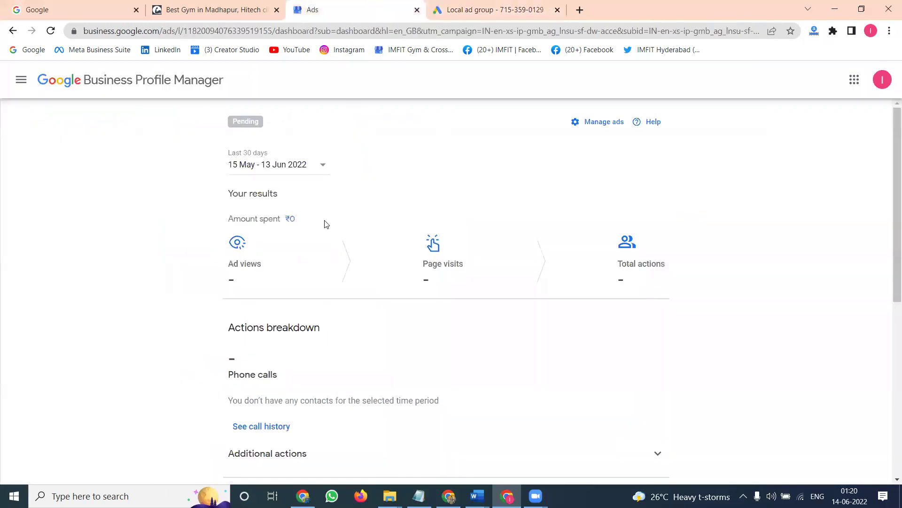
scroll(325, 223, "down", 7)
scroll(326, 224, "up", 7)
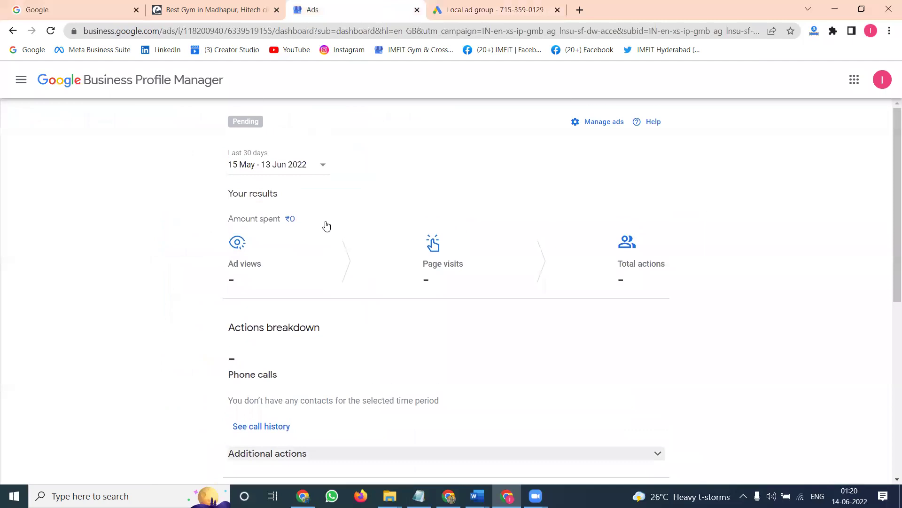
left_click(469, 16)
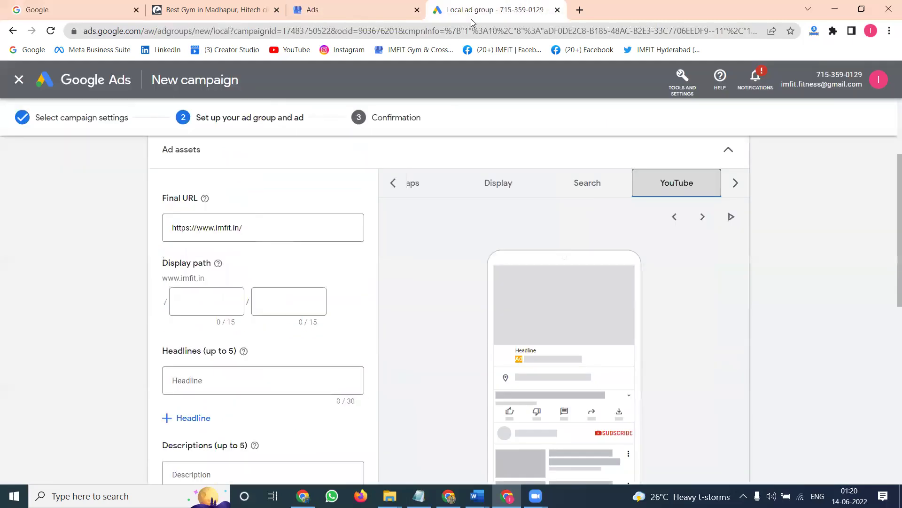
left_click(427, 189)
left_click(517, 183)
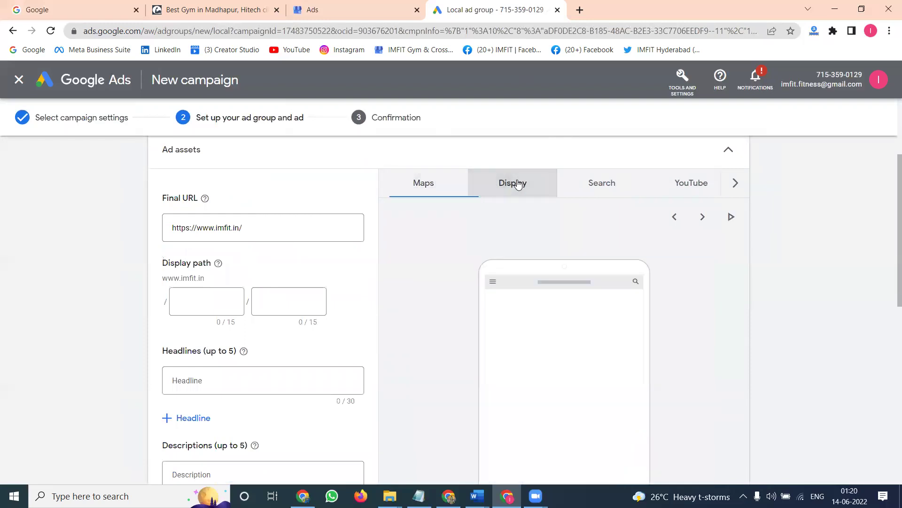
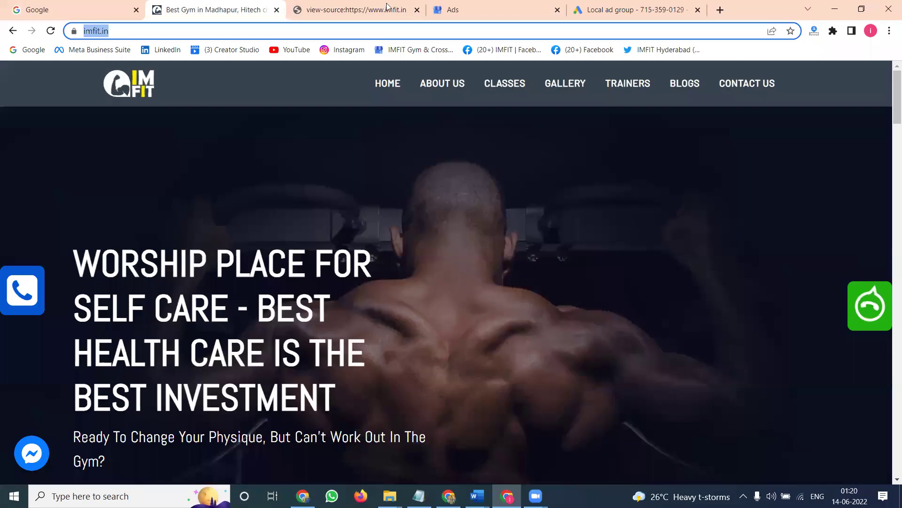
Return to the Local ad group and enter "Gym in Madhapur" as both the ad's description and its headline.
left_click(629, 9)
left_click(223, 182)
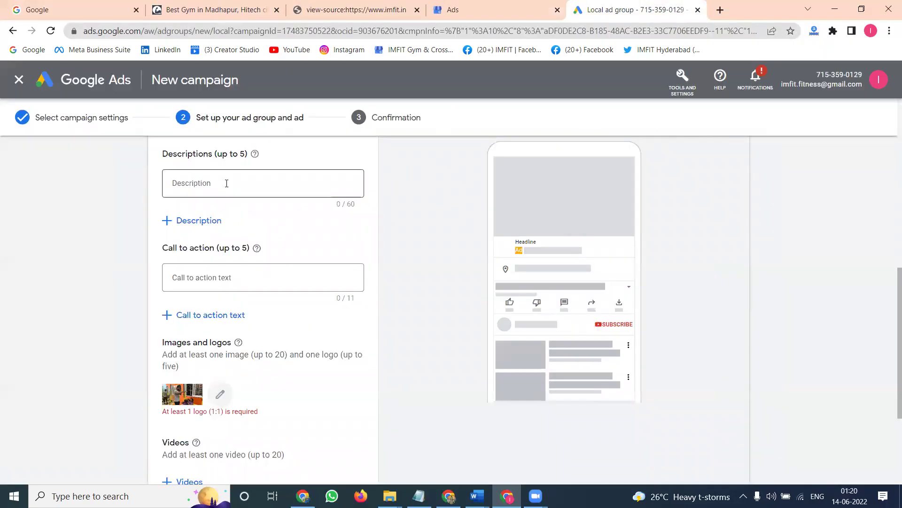
type("Gym in Madhapur")
scroll(226, 181, "up", 3)
scroll(226, 180, "up", 2)
left_click(207, 306)
type("Gym in Madhapur")
scroll(592, 268, "up", 5)
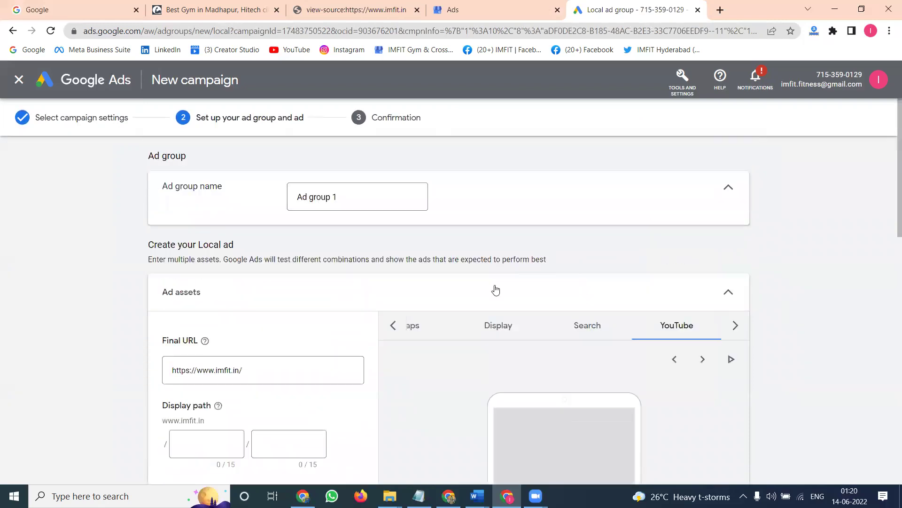
Add "fitness center in madhapur" as the Local ad's second headline and copy it into the second description.
scroll(890, 228, "down", 6)
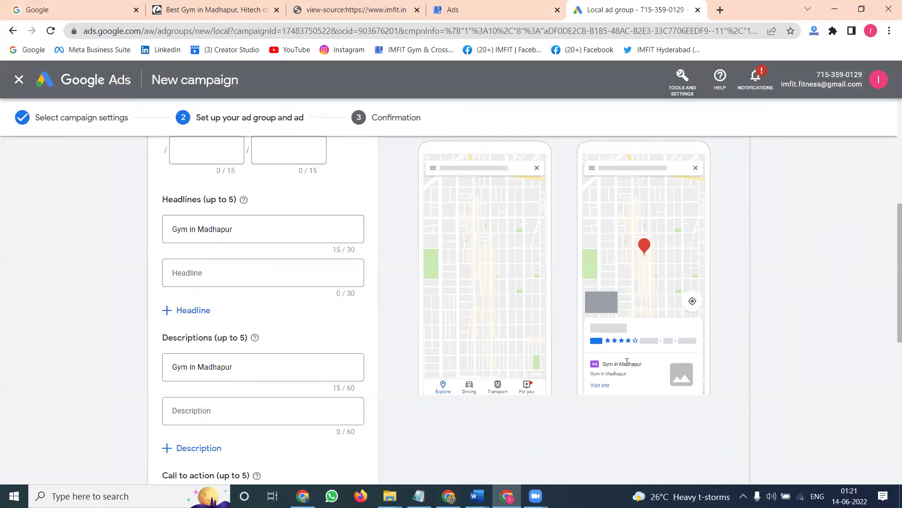
left_click(194, 277)
type("fitness cen")
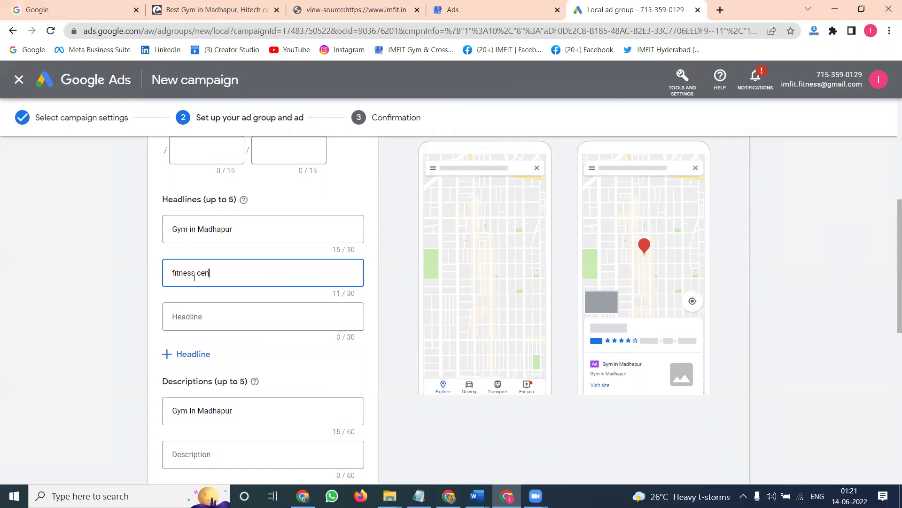
type("ter in madhapur")
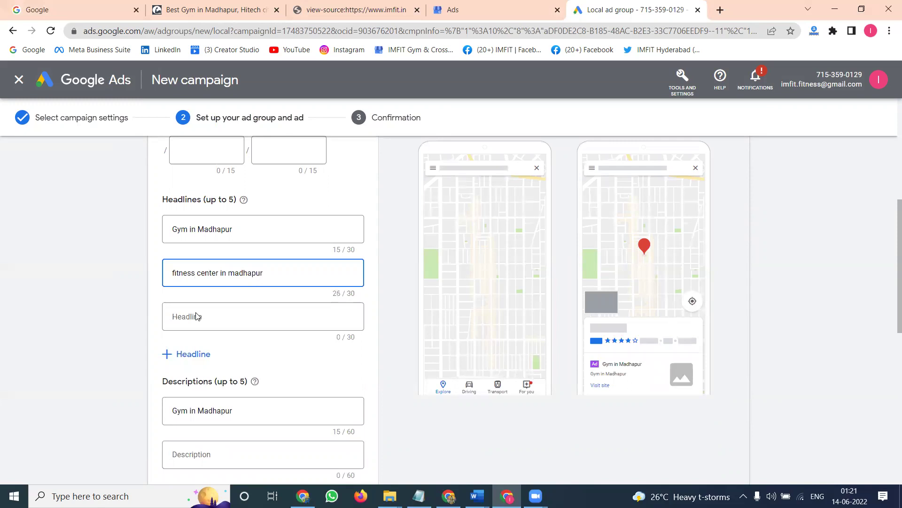
key("ctrl+a")
key("ctrl+c")
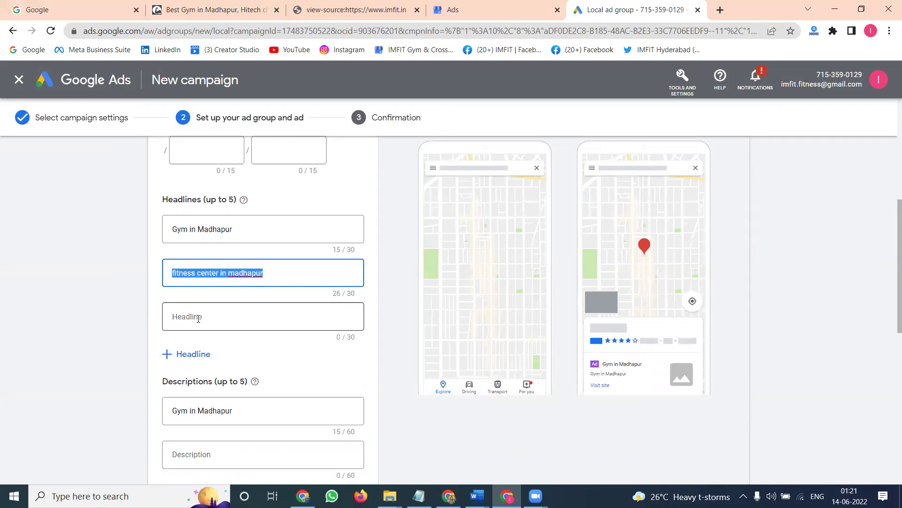
left_click(214, 453)
key("ctrl+v")
left_click(109, 346)
scroll(109, 346, "down", 3)
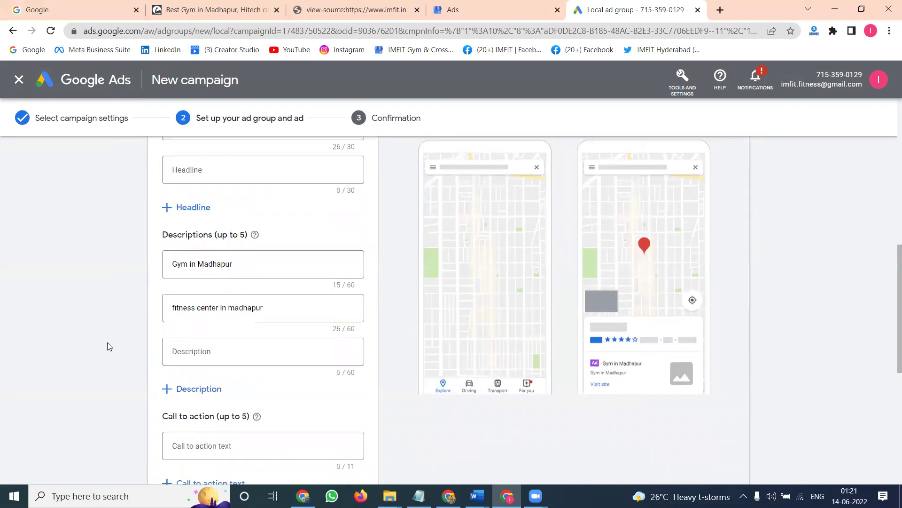
Check how the Local ad with its two headlines and descriptions looks in the Display preview.
scroll(468, 227, "up", 5)
scroll(474, 212, "up", 4)
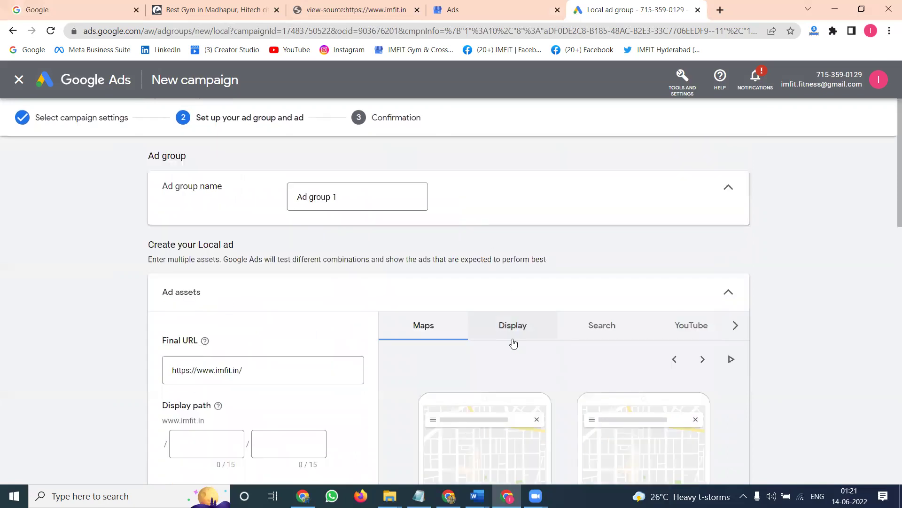
left_click(511, 329)
scroll(873, 258, "down", 4)
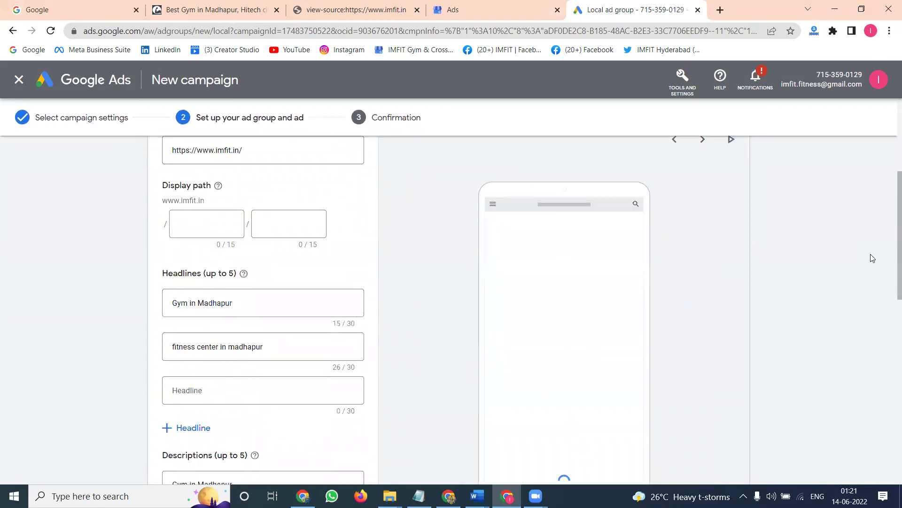
scroll(870, 254, "up", 2)
scroll(870, 254, "down", 5)
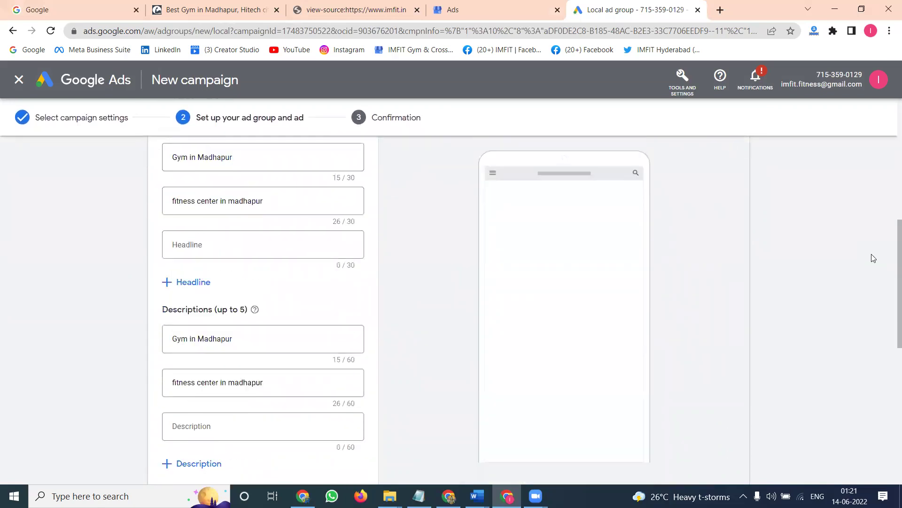
scroll(871, 254, "up", 2)
scroll(846, 258, "up", 2)
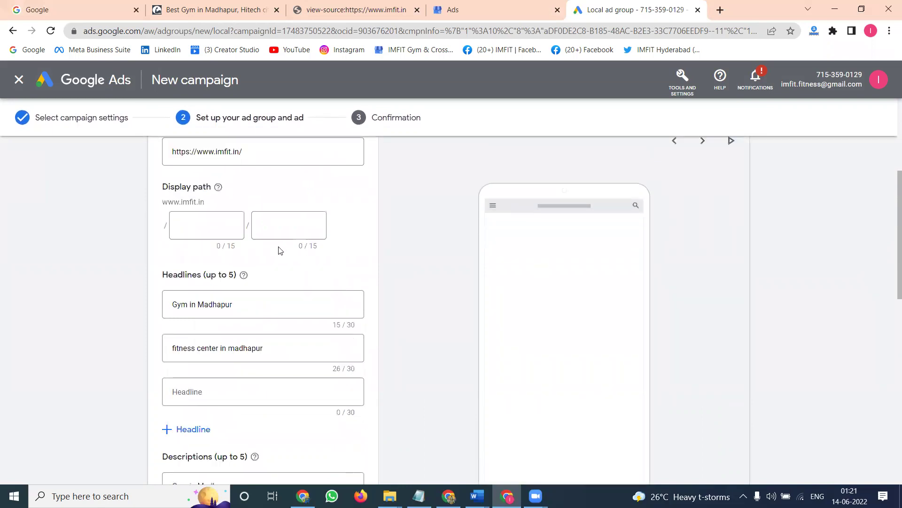
Enter "contact US" as the Local ad's call to action text.
scroll(356, 221, "down", 8)
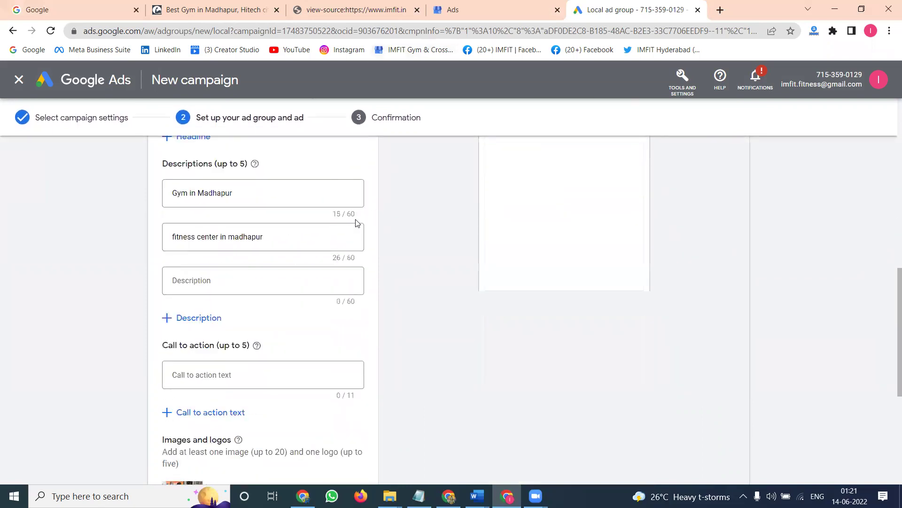
left_click(203, 300)
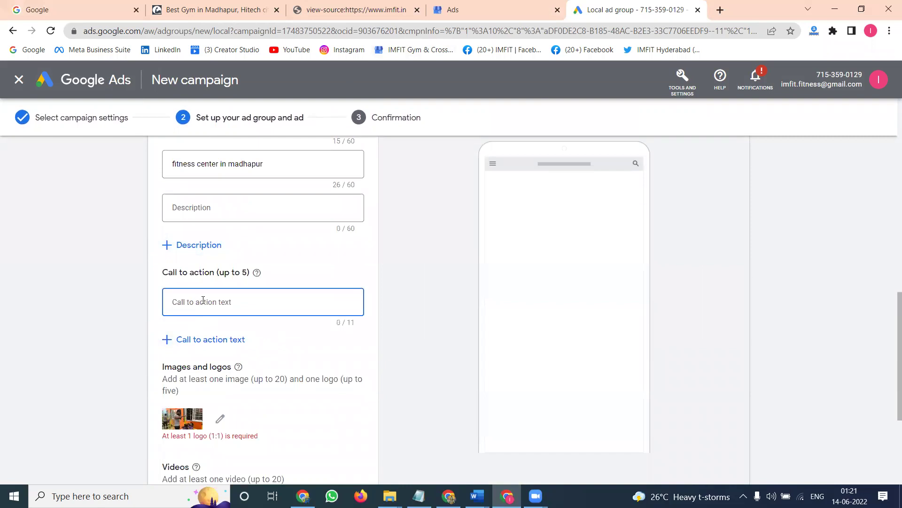
type("contact US")
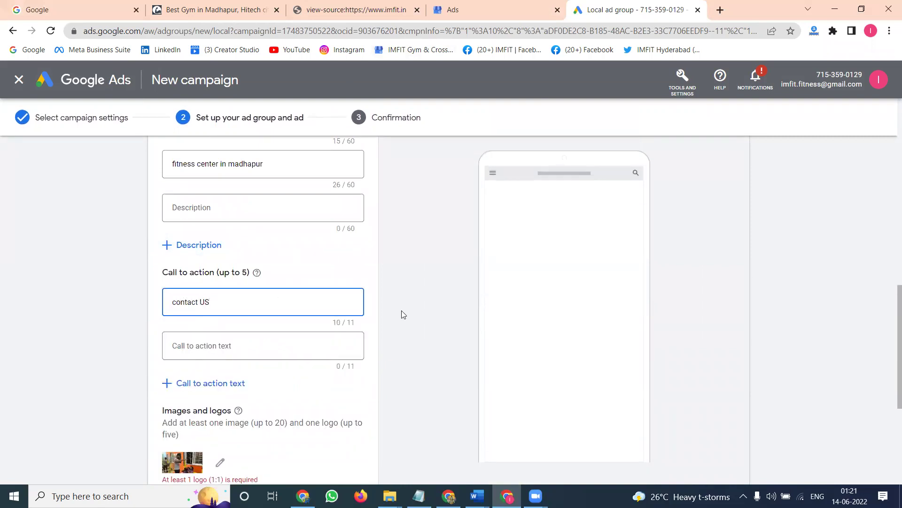
Add the gym group photo from the asset library to the Local ad's images and save the selection.
scroll(397, 310, "down", 3)
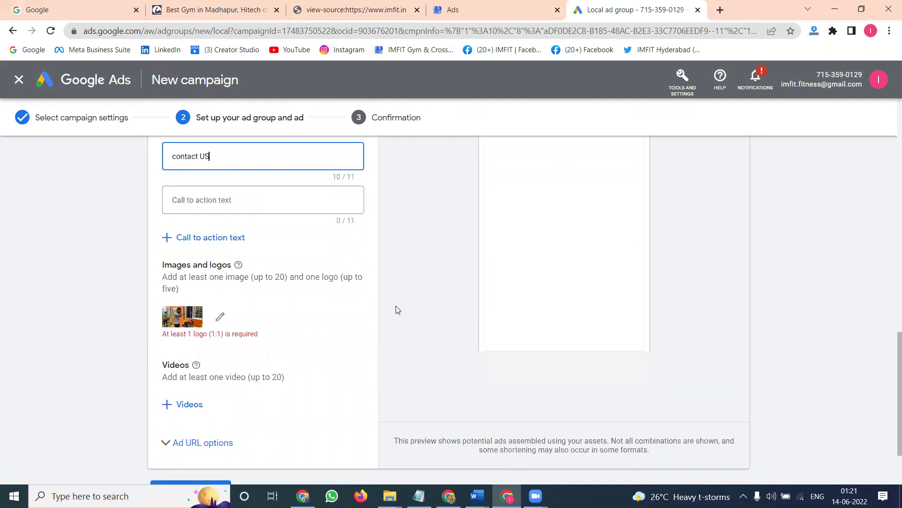
left_click(220, 318)
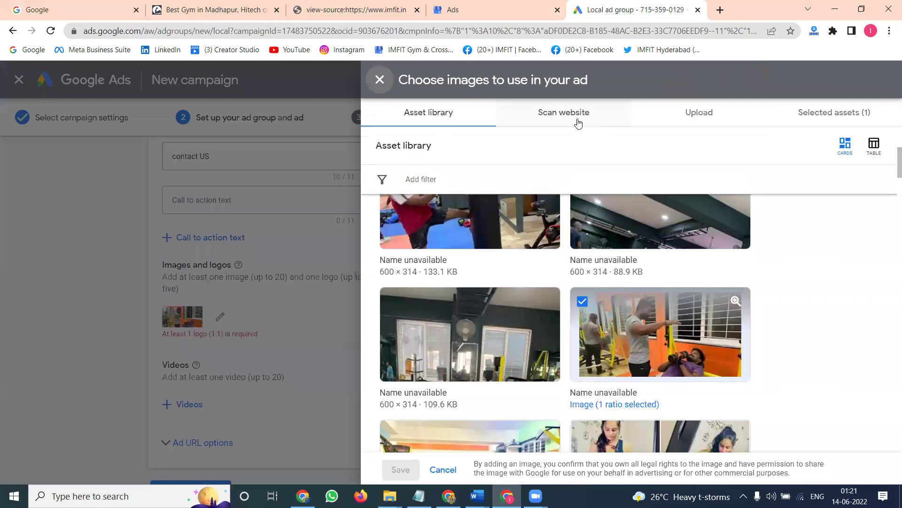
scroll(645, 337, "down", 2)
scroll(645, 338, "down", 2)
left_click(470, 329)
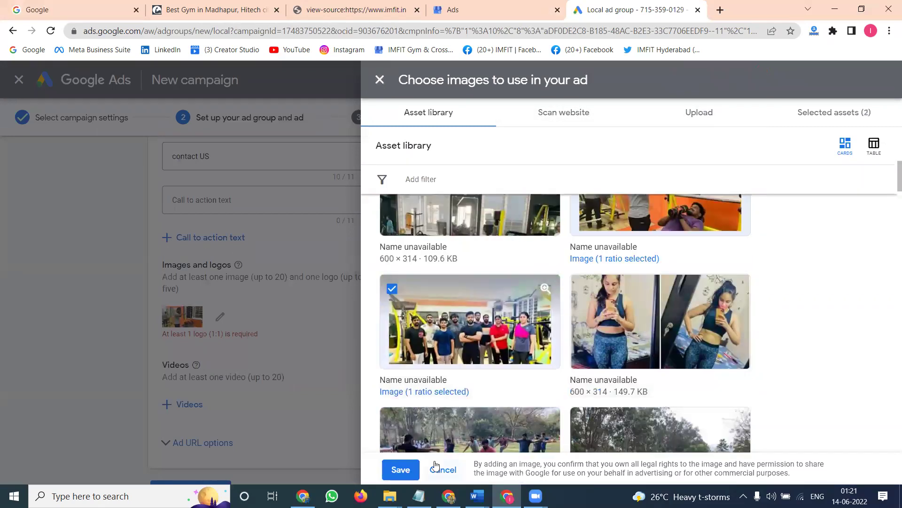
left_click(401, 469)
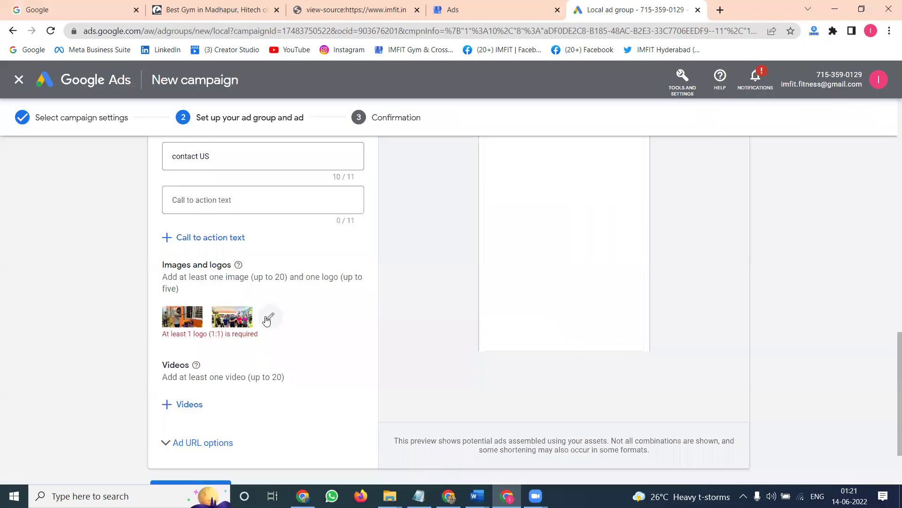
Search YouTube for "imfit madhapur" and add IMFIT's "full body workouts | weight loss full body" video to the Local ad.
left_click(195, 404)
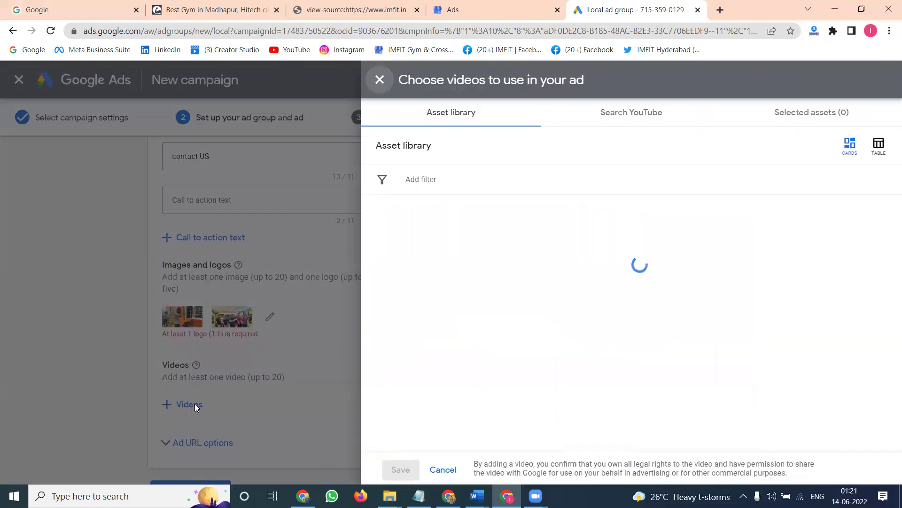
left_click(613, 114)
left_click(501, 157)
type("imfit")
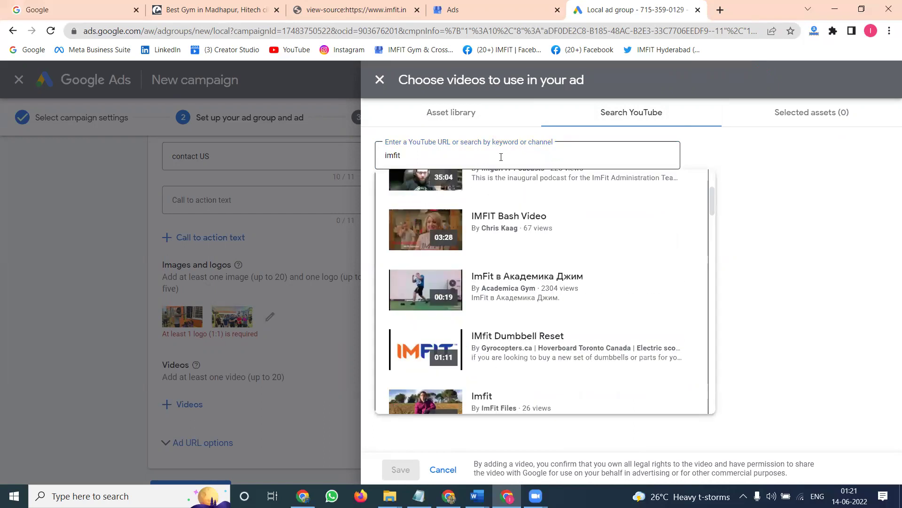
left_click(501, 157)
type("ma")
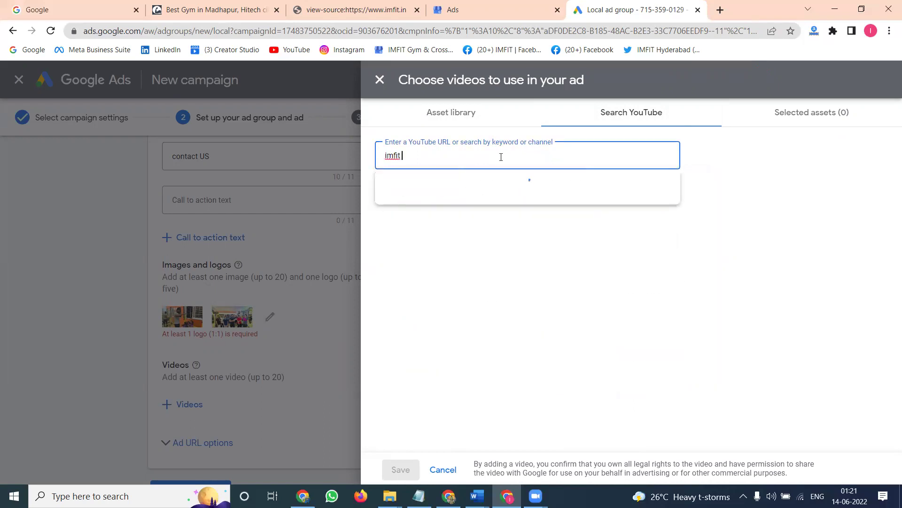
type("dhapur")
left_click(498, 261)
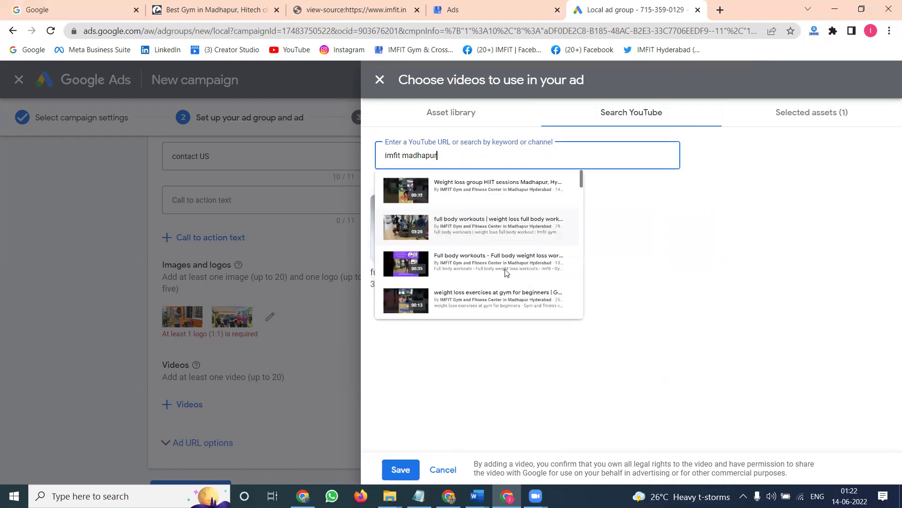
left_click(392, 468)
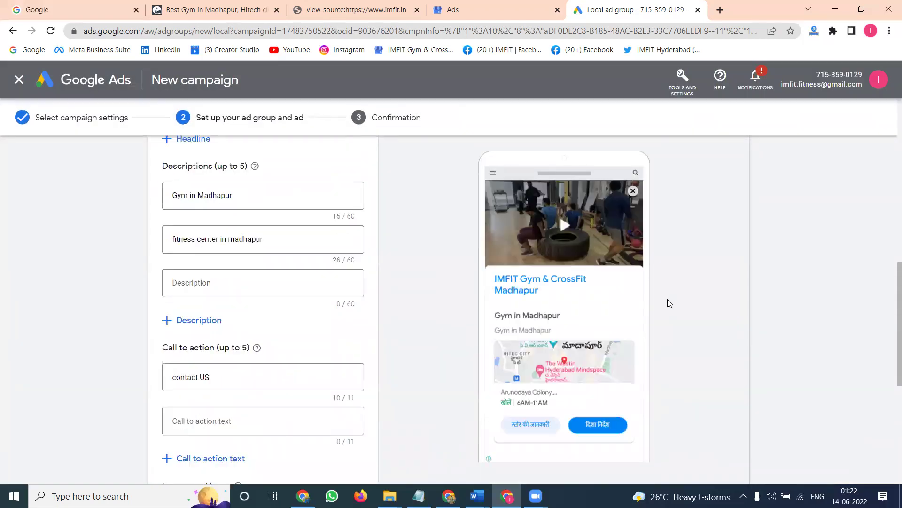
Review the Local ad with its added video in the Display, Search and YouTube previews.
scroll(668, 299, "up", 1)
scroll(591, 262, "up", 2)
scroll(591, 262, "up", 5)
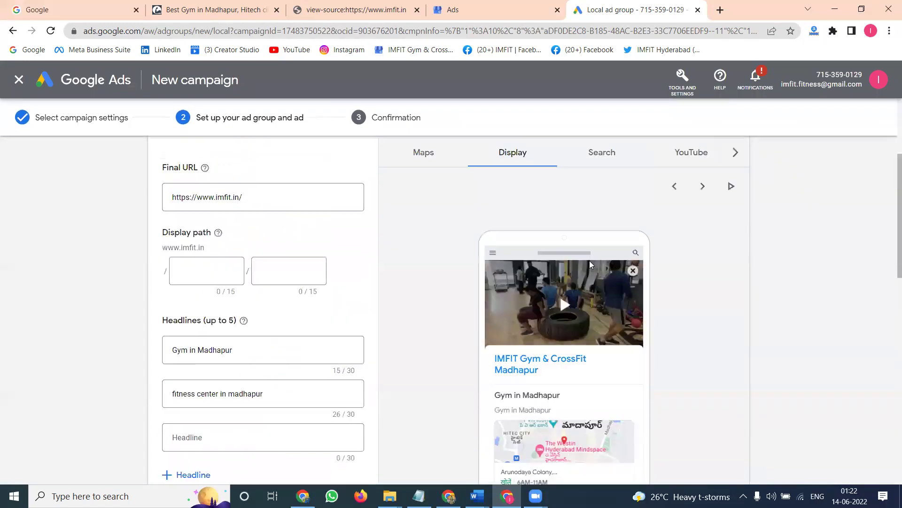
left_click(590, 309)
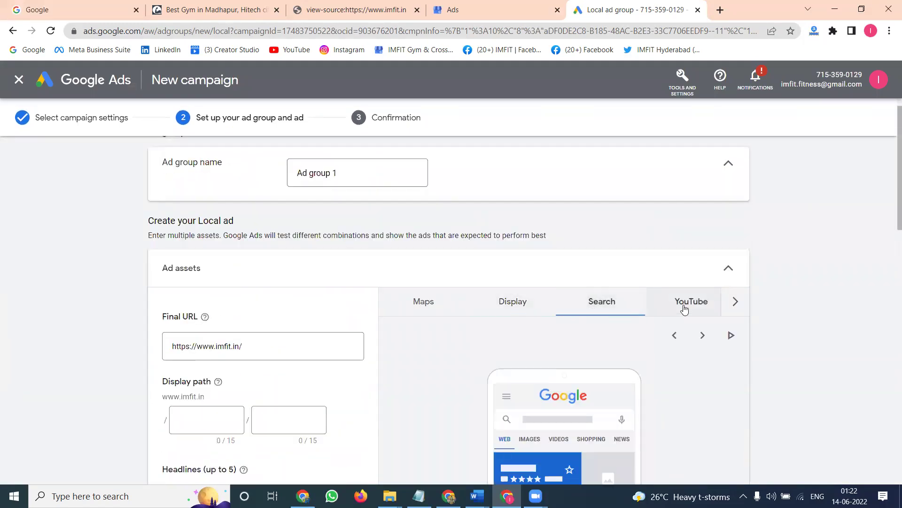
left_click(691, 303)
scroll(789, 308, "down", 3)
scroll(634, 312, "down", 8)
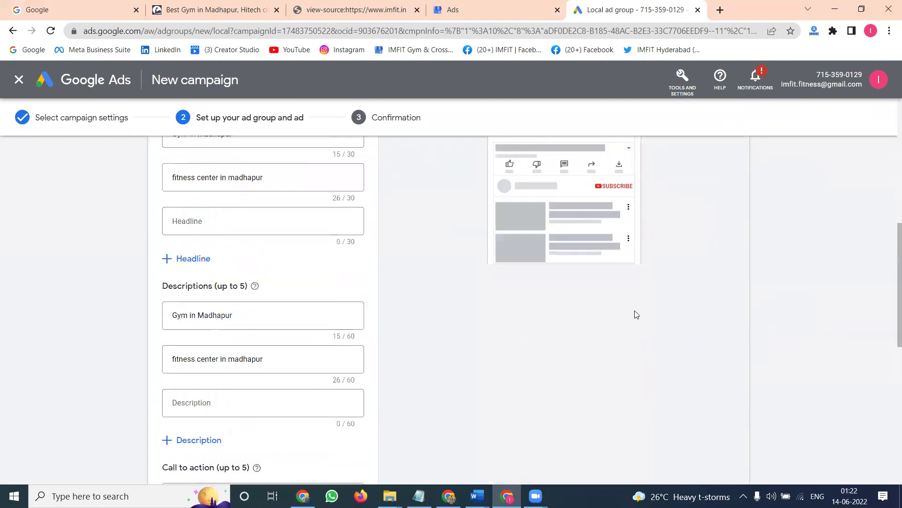
scroll(632, 316, "up", 6)
scroll(632, 317, "up", 3)
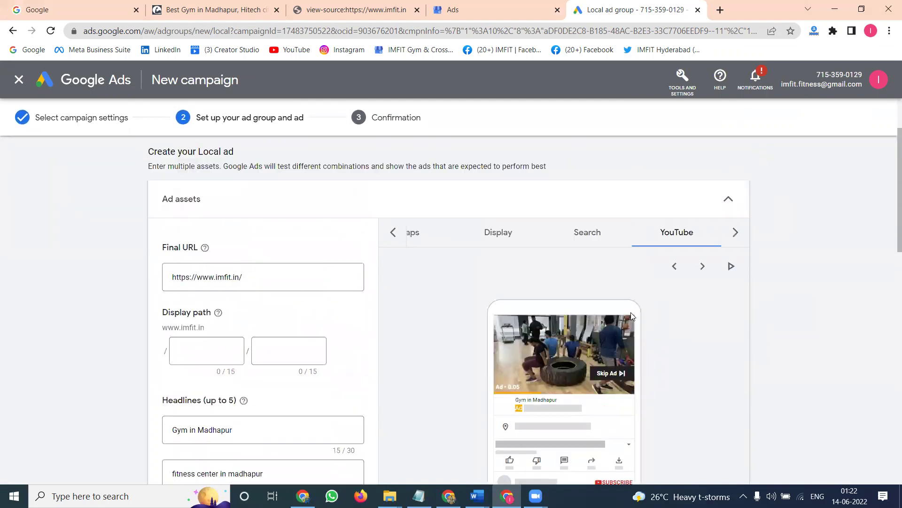
Compare the Maps, Display, Search and YouTube previews and start automatic playback of the ad variations.
left_click(412, 241)
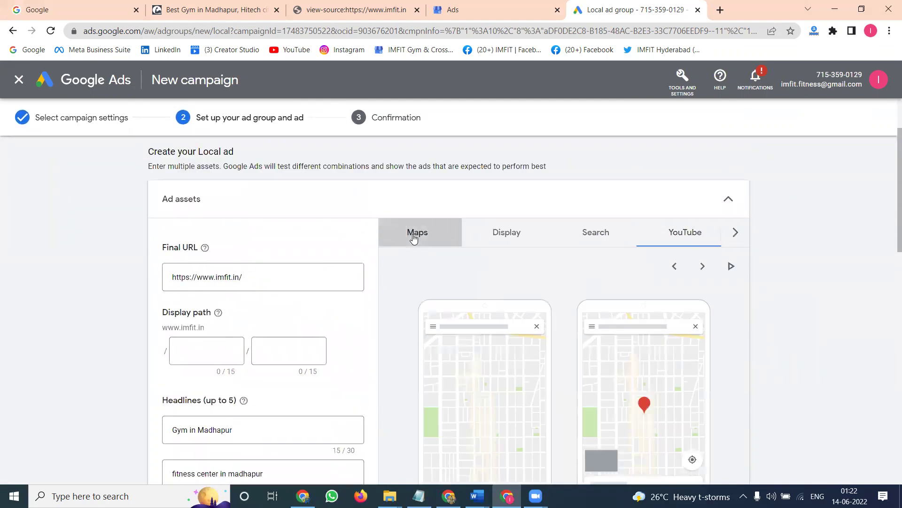
left_click(512, 233)
left_click(598, 235)
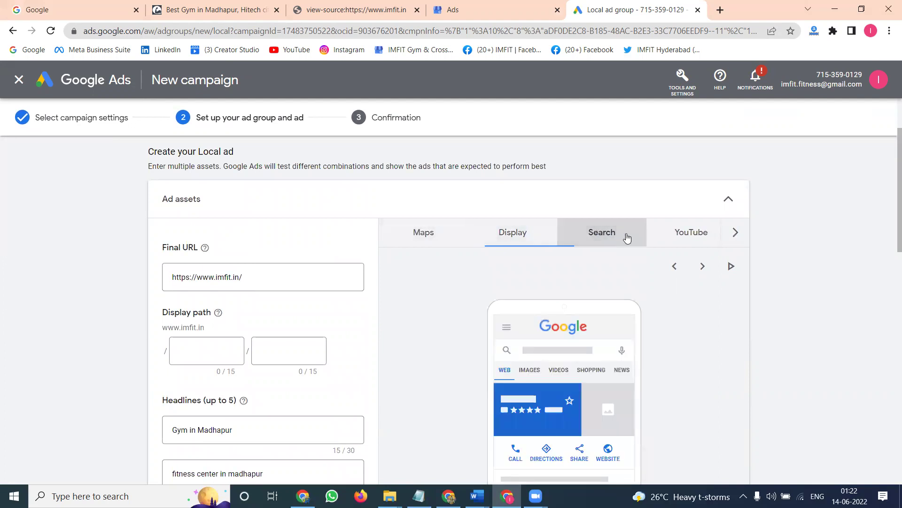
left_click(677, 233)
left_click(726, 271)
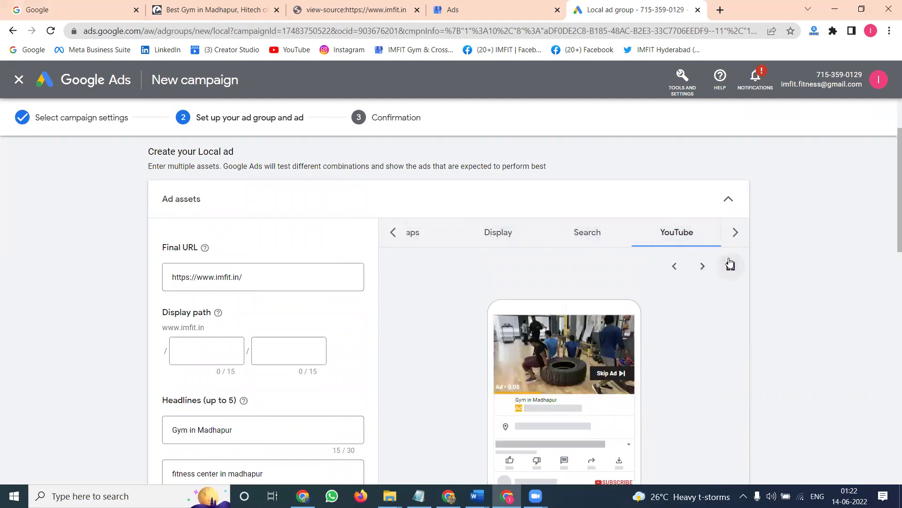
Examine the Local ad's Gmail preview along with its call to action, image, logo and video assets.
left_click(736, 244)
left_click(734, 244)
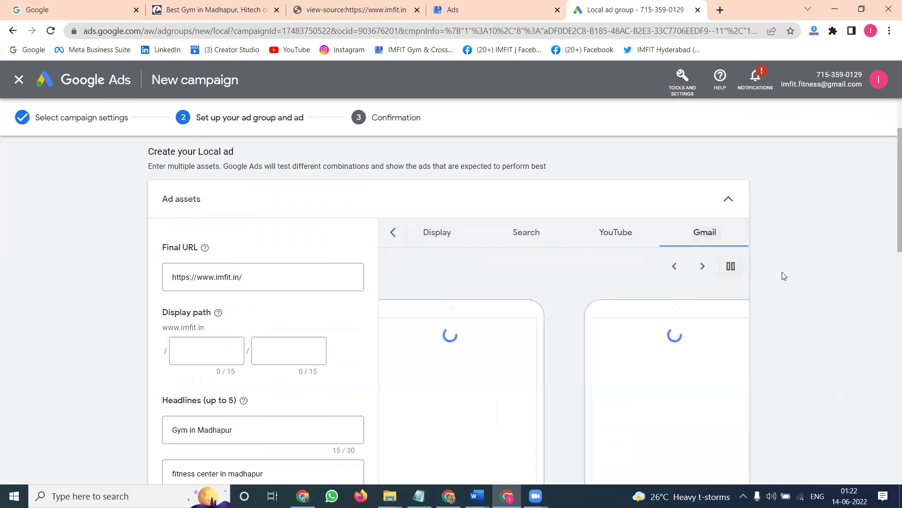
scroll(820, 277, "down", 2)
scroll(820, 277, "down", 4)
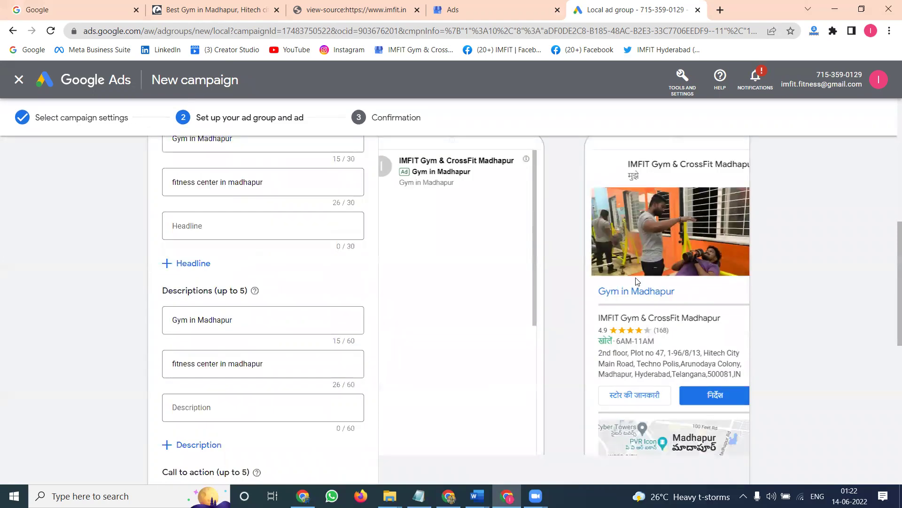
scroll(846, 287, "down", 4)
scroll(849, 291, "down", 5)
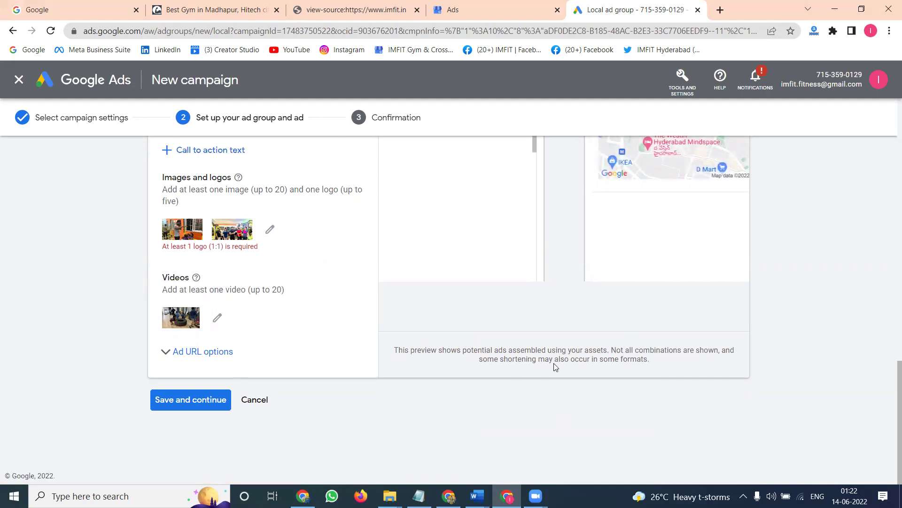
scroll(625, 329, "up", 2)
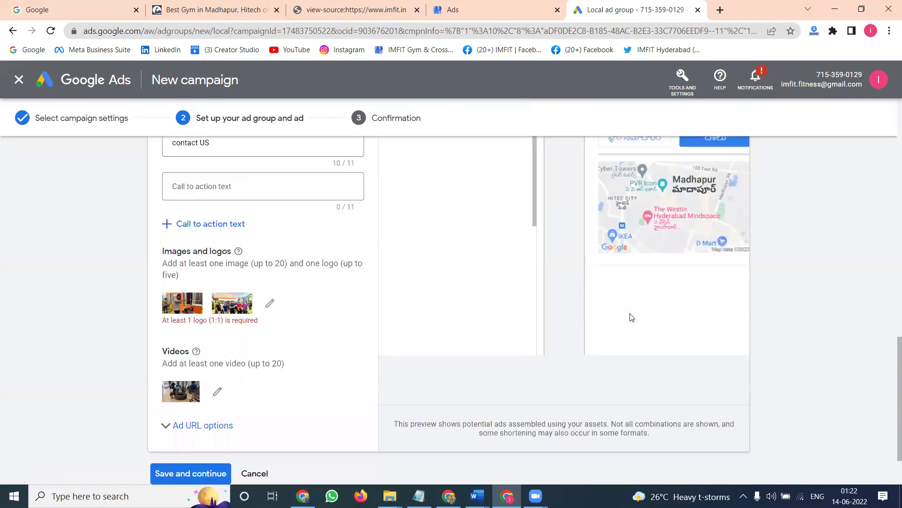
scroll(631, 316, "up", 12)
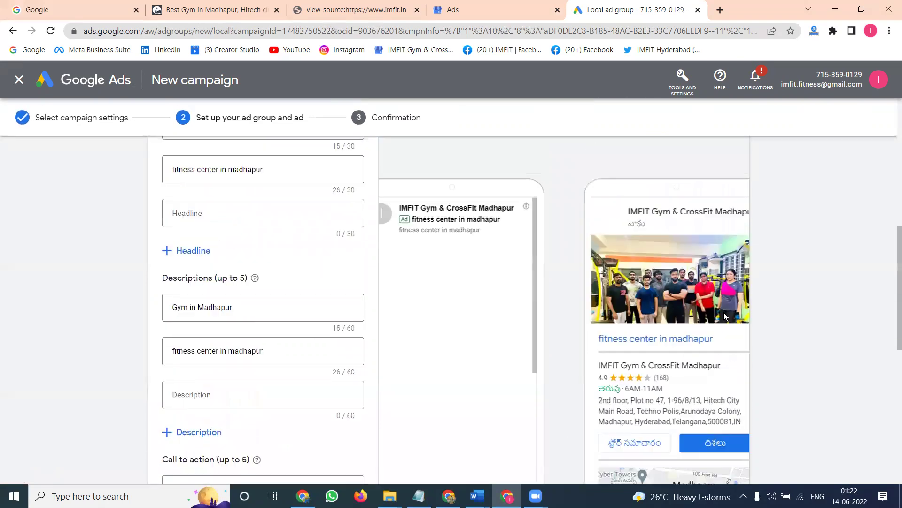
Go back through the YouTube, Search and Display previews of the Local ad.
scroll(725, 316, "up", 6)
left_click(635, 305)
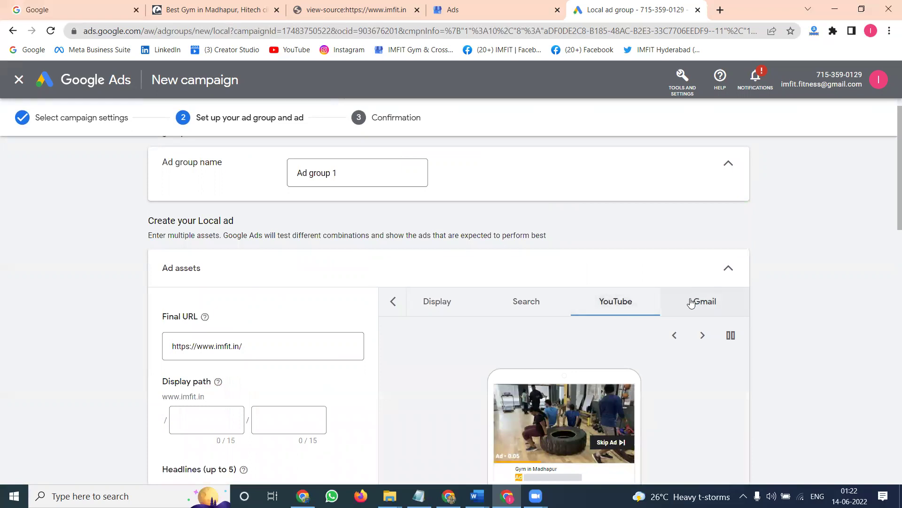
left_click(529, 304)
left_click(451, 304)
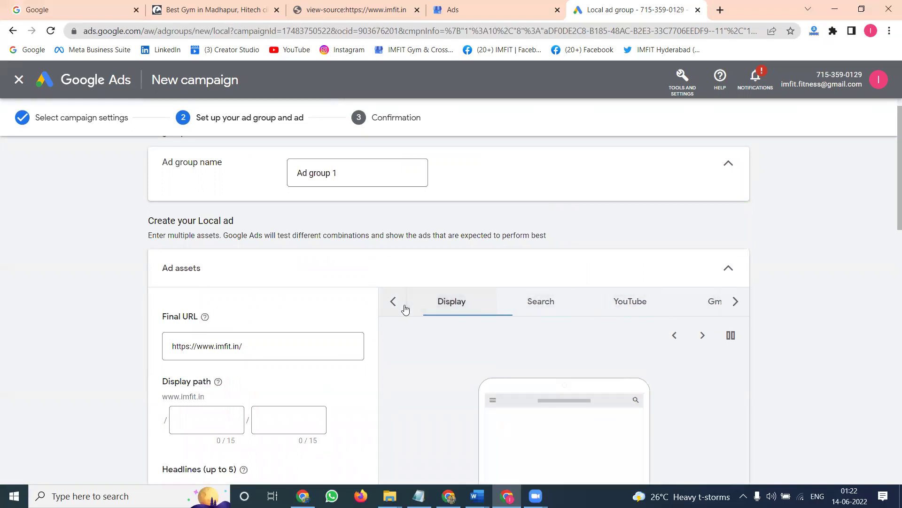
Return to the Maps preview of the Local ad.
left_click(394, 308)
left_click(397, 308)
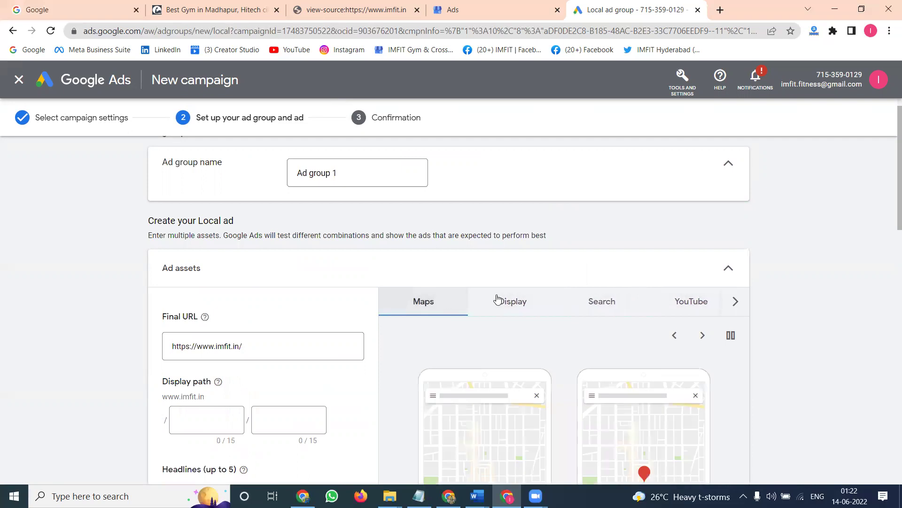
Remove the gym group photo and the trainer workout photo from the ad's images and save the empty selection.
scroll(819, 283, "down", 15)
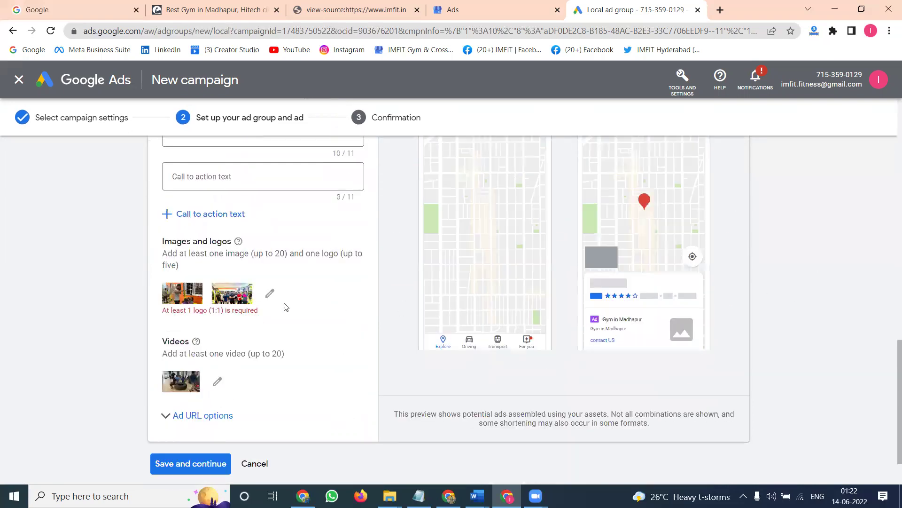
left_click(266, 294)
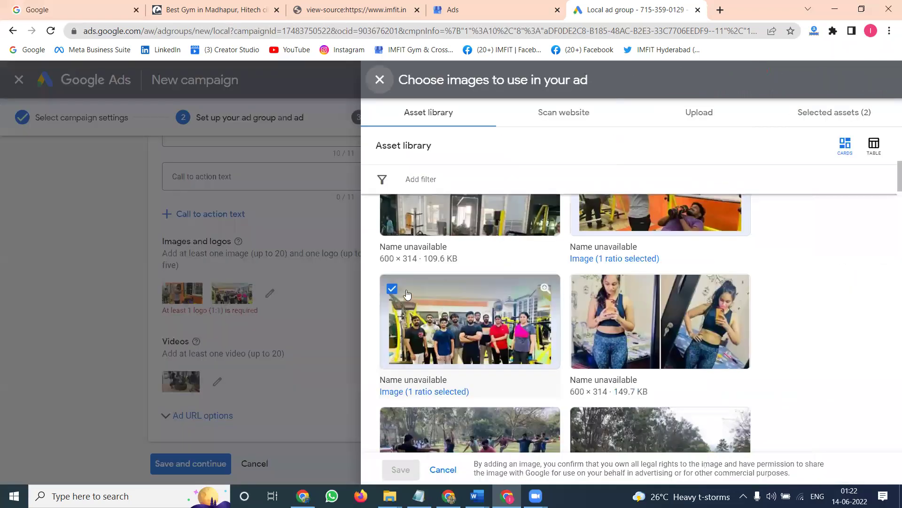
left_click(394, 292)
scroll(519, 296, "down", 5)
scroll(518, 296, "down", 3)
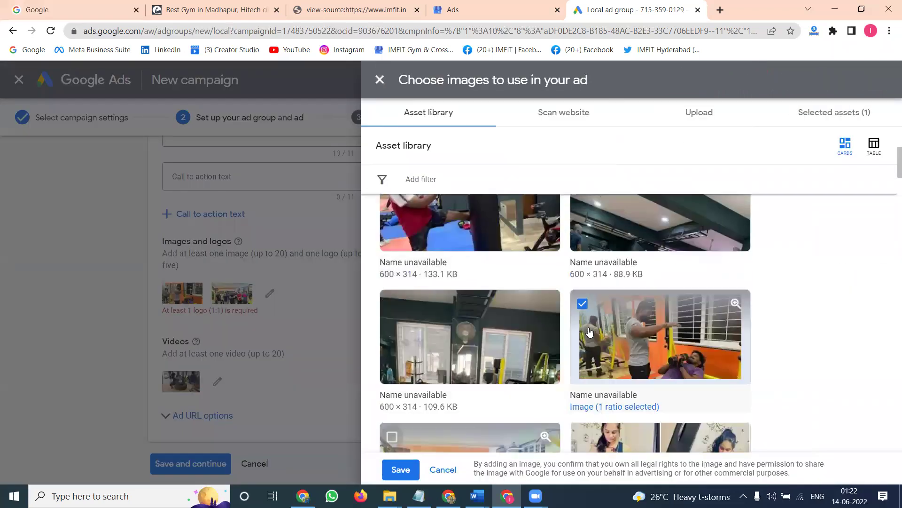
left_click(596, 319)
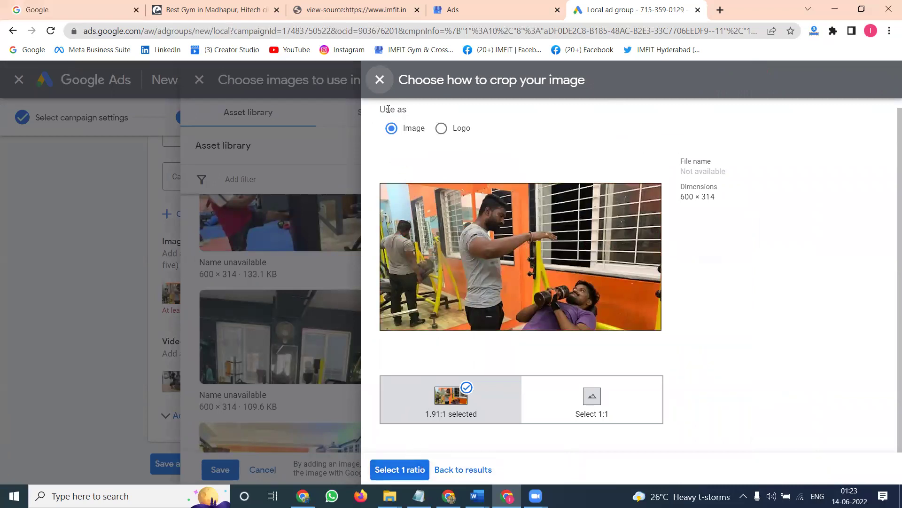
left_click(468, 389)
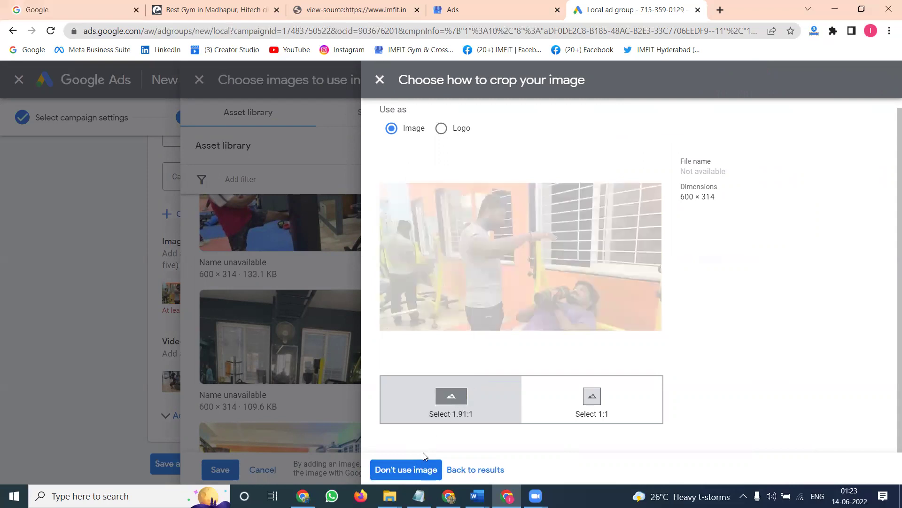
left_click(424, 469)
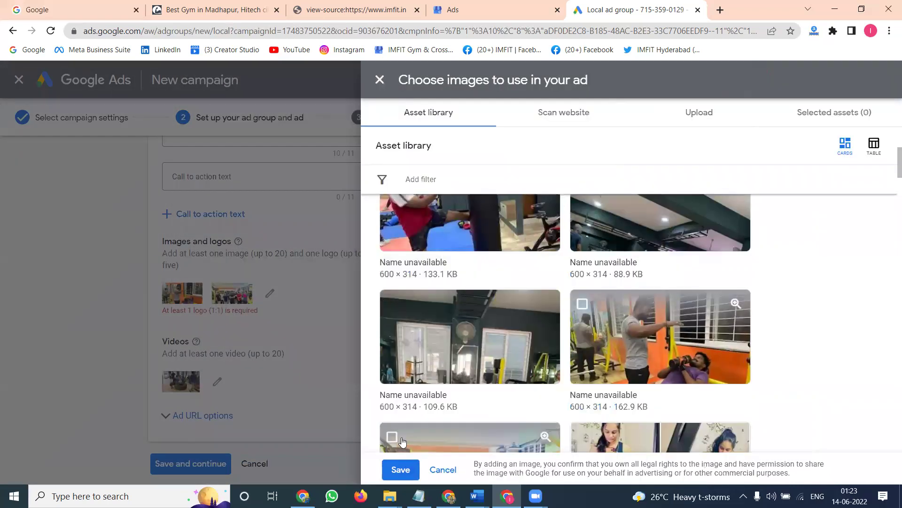
left_click(403, 467)
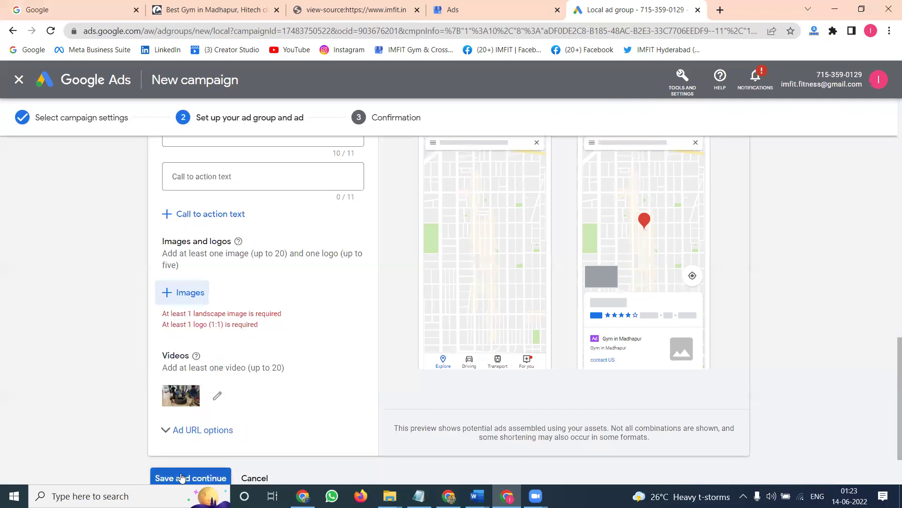
Add the 88.9 KB gym ceiling photo from the asset library as a 1:1 logo and save it to the ad.
scroll(183, 477, "up", 1)
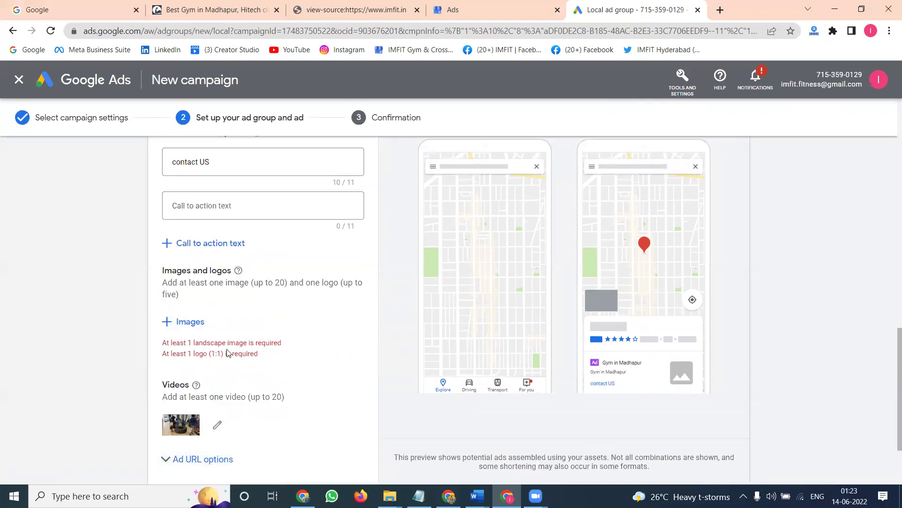
left_click(188, 322)
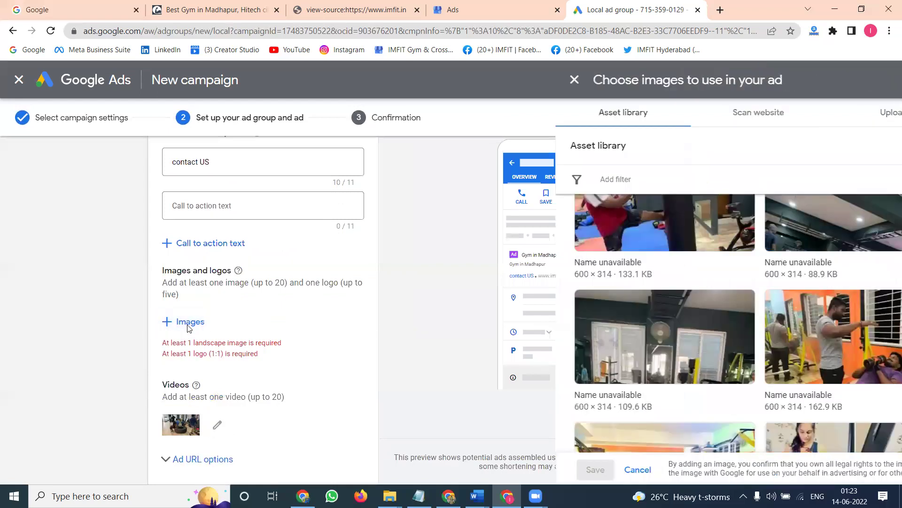
left_click(587, 224)
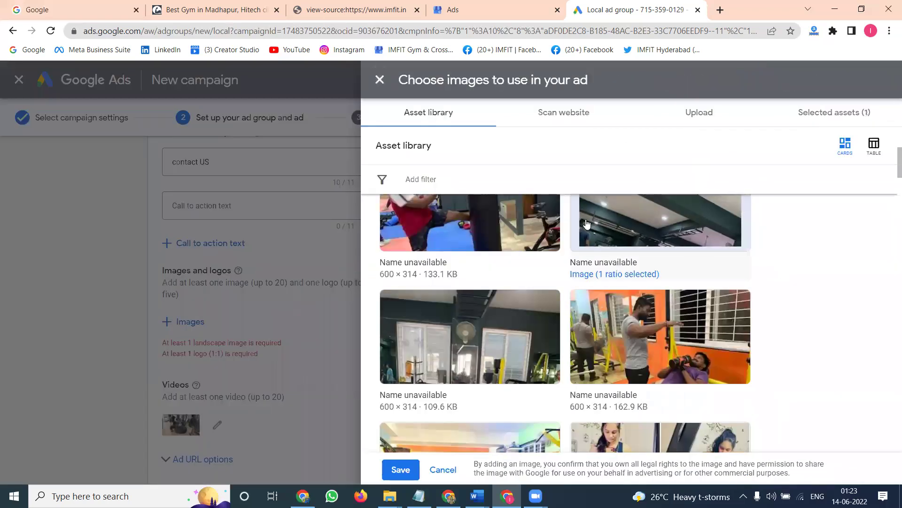
left_click(585, 219)
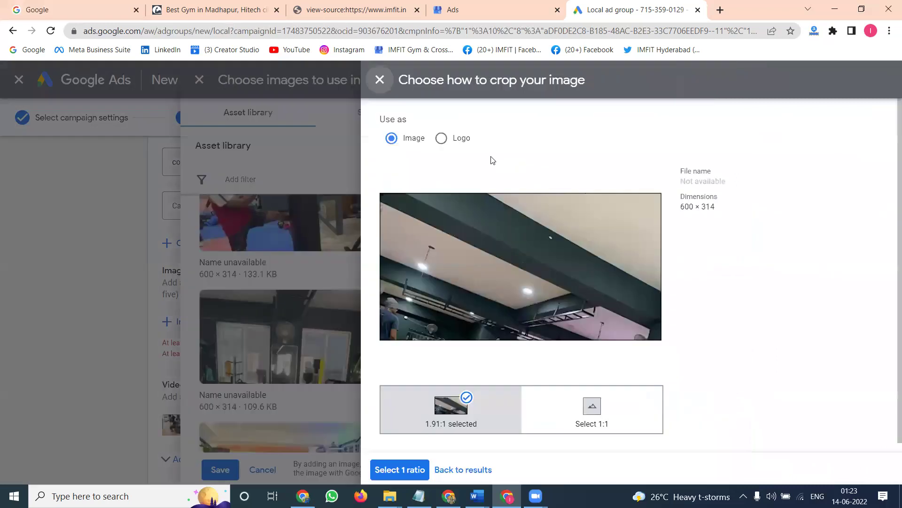
left_click(454, 141)
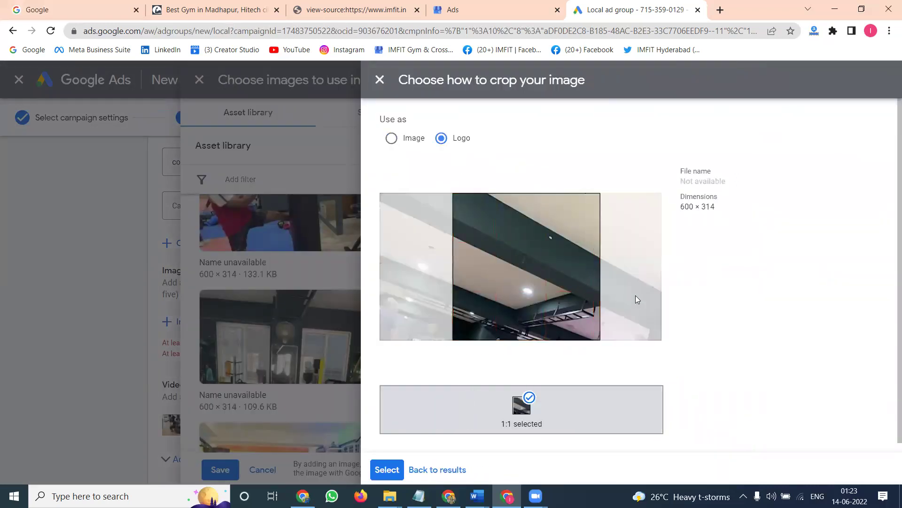
left_click(395, 469)
left_click(397, 468)
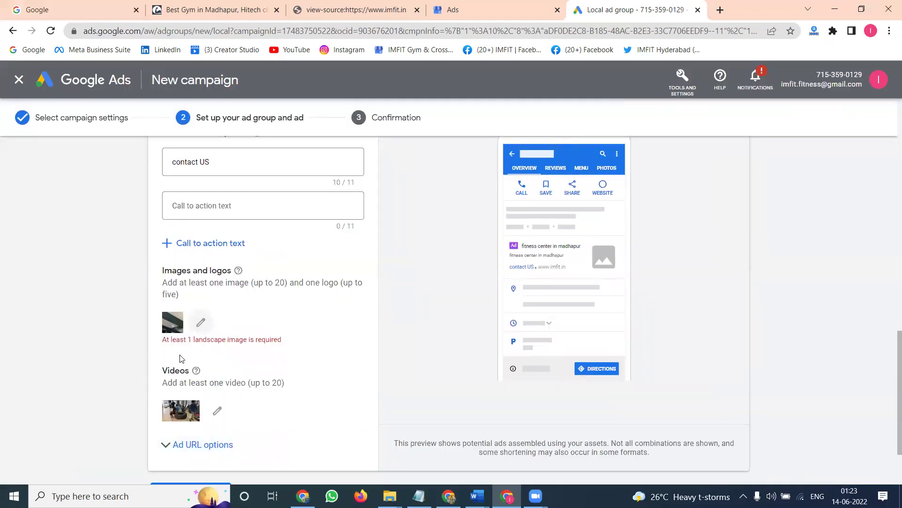
Add the 109.6 KB photo of the fan between two windows as another 1:1 logo and save the selection.
left_click(201, 322)
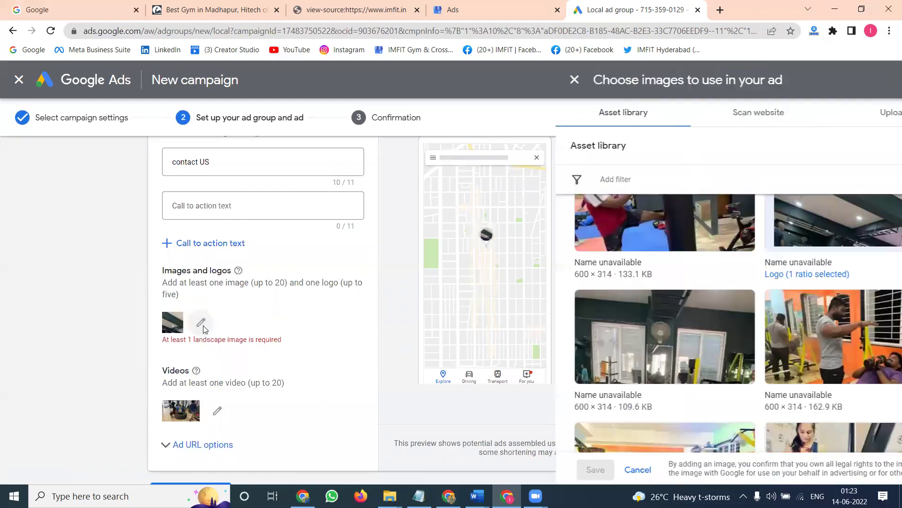
left_click(497, 342)
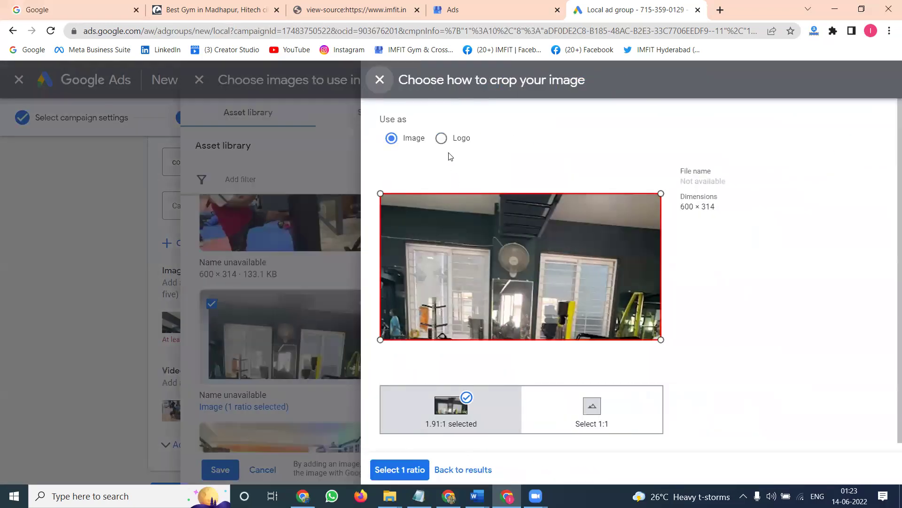
left_click(442, 138)
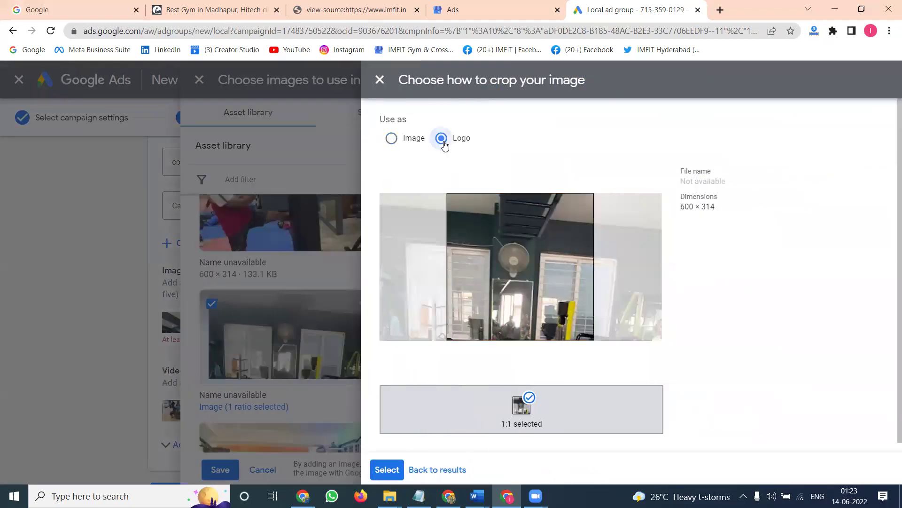
left_click(429, 468)
left_click(341, 468)
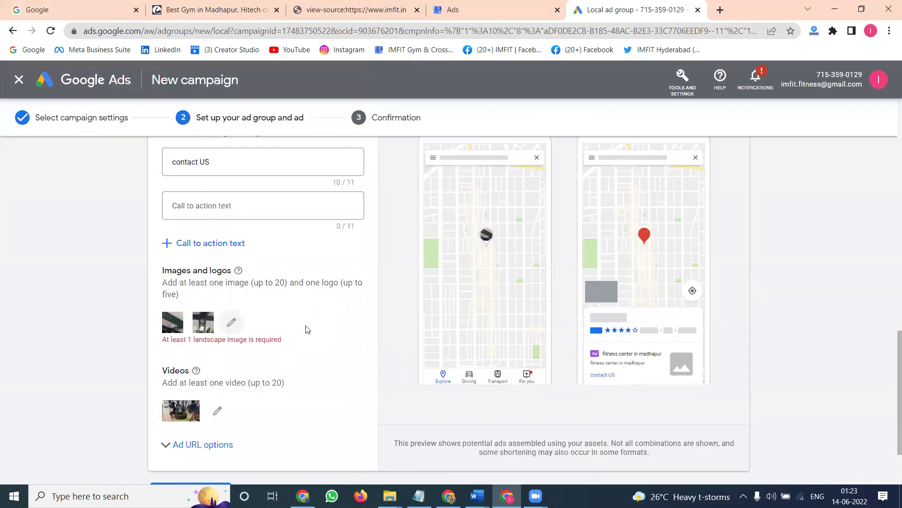
Add the final photo on the first asset library page, a man in a patterned shirt, as a landscape image and save the selection.
scroll(306, 329, "down", 2)
left_click(186, 403)
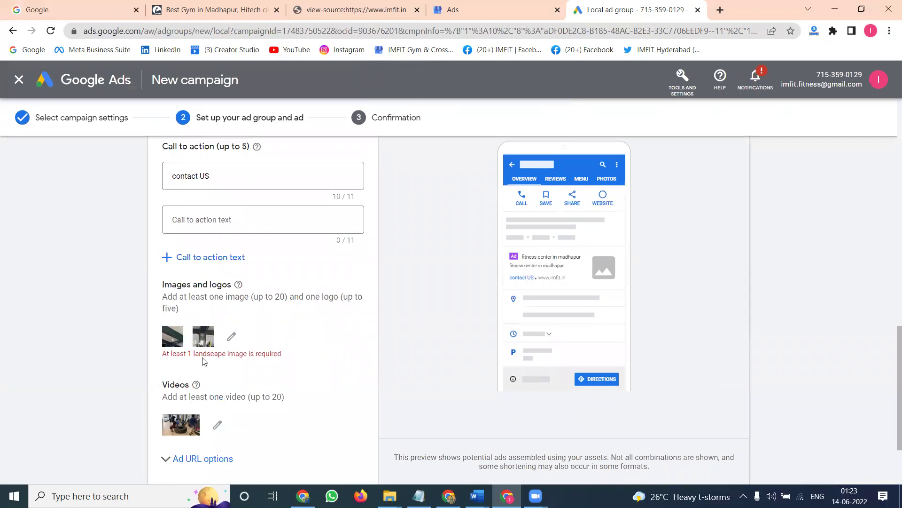
left_click(231, 337)
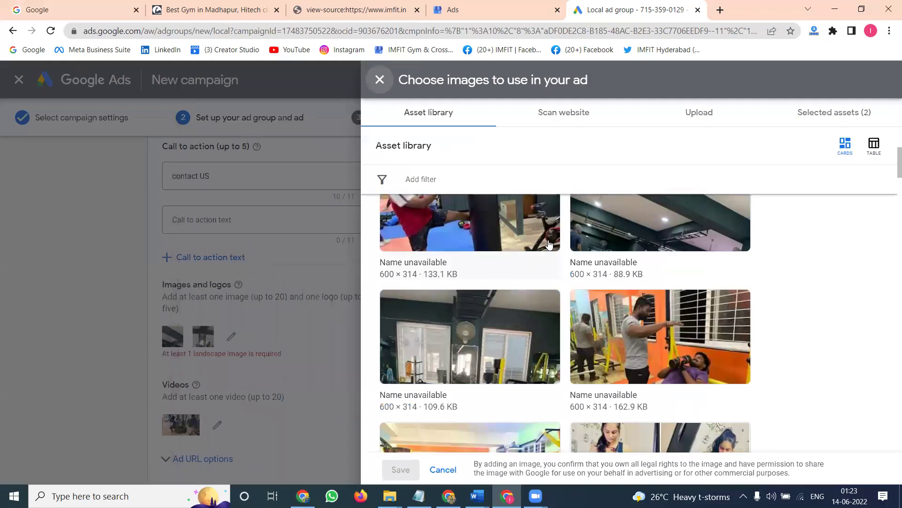
scroll(548, 247, "up", 5)
scroll(588, 273, "down", 10)
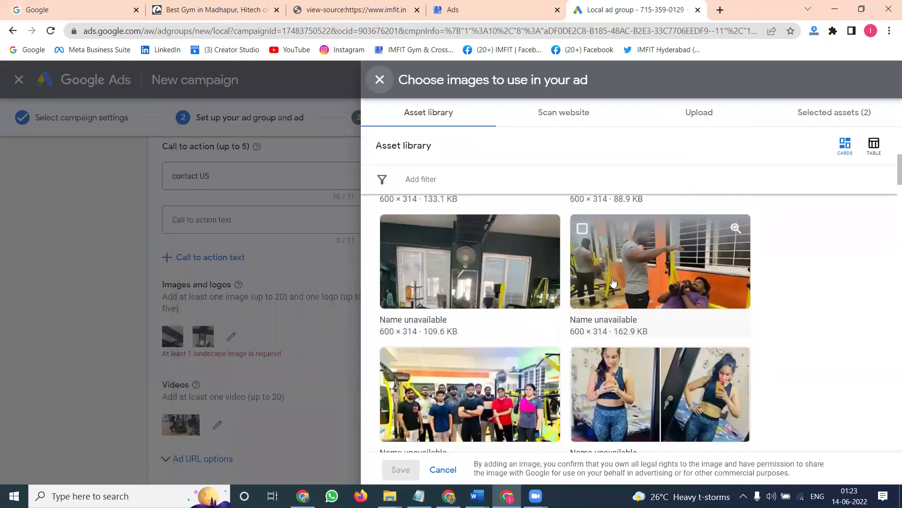
scroll(619, 286, "down", 5)
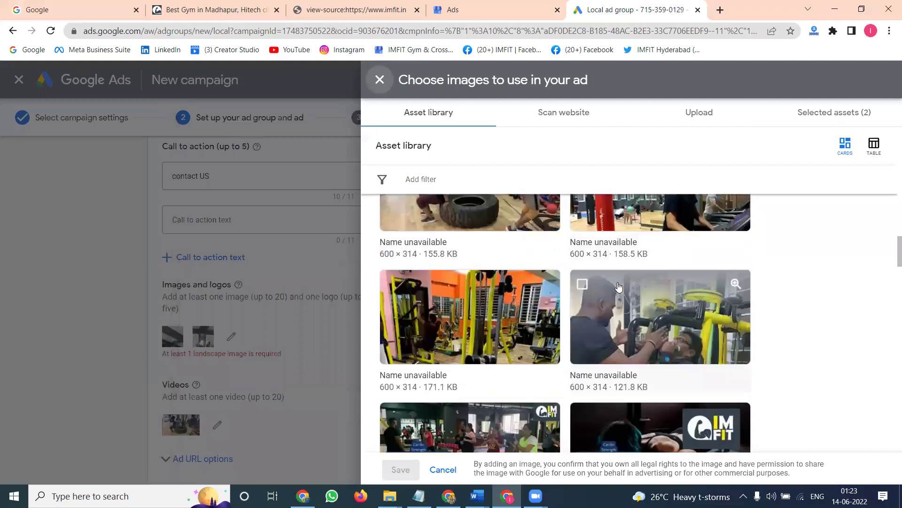
scroll(618, 286, "down", 10)
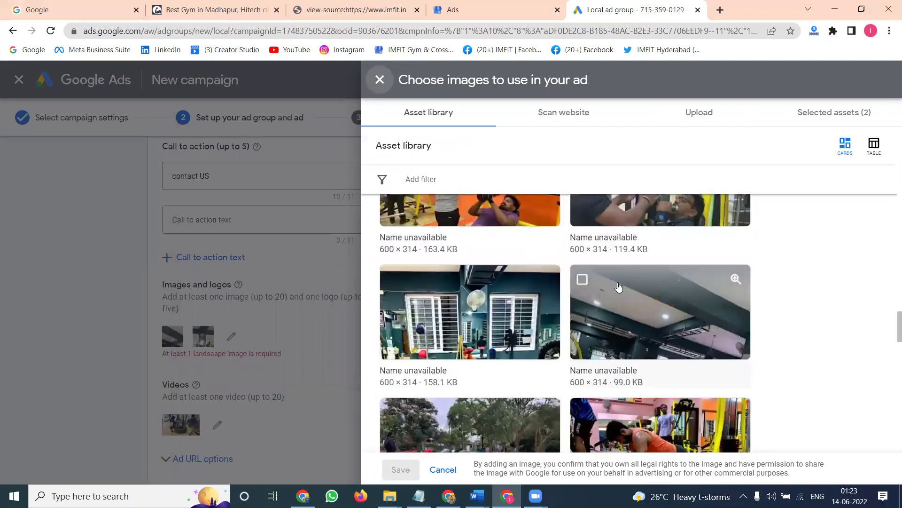
scroll(619, 287, "down", 10)
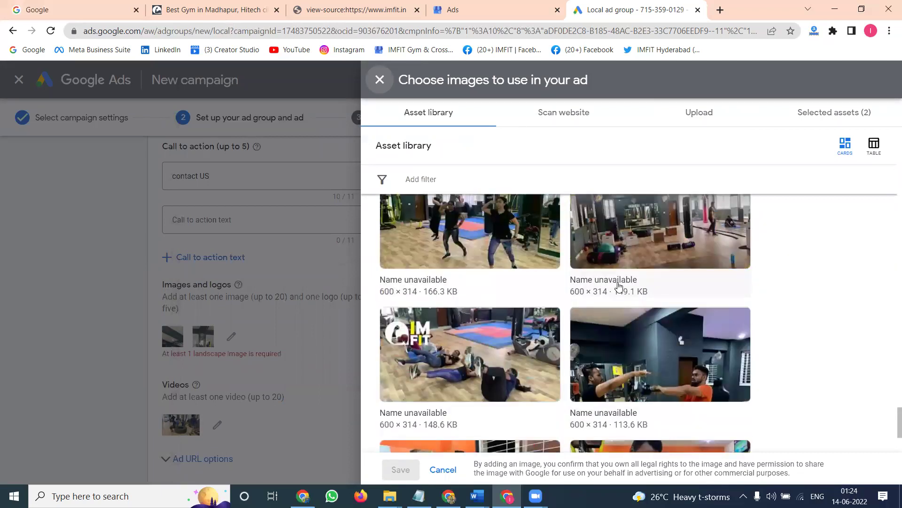
left_click(638, 316)
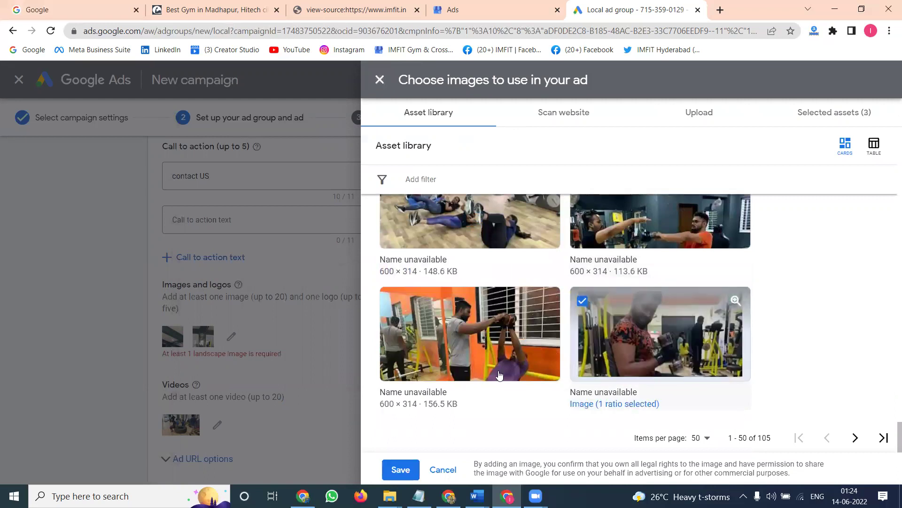
left_click(400, 469)
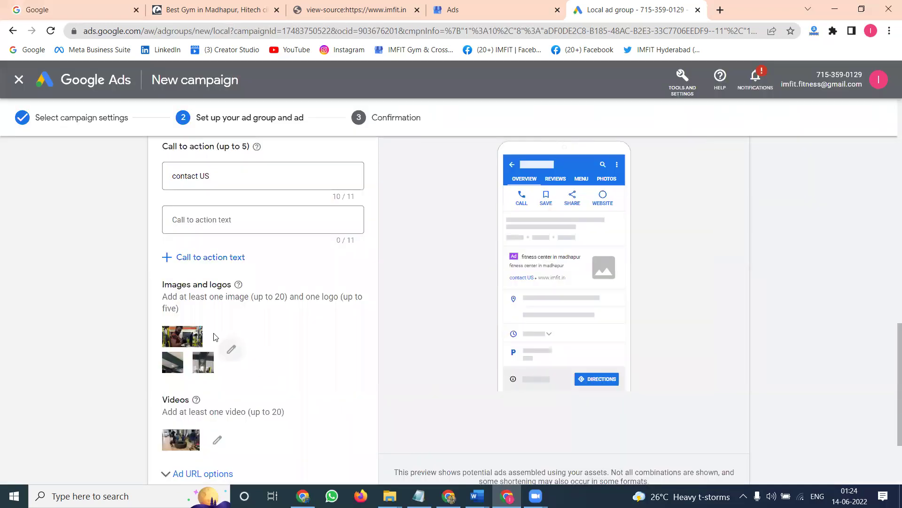
Add the asset library photo of a man in glasses, beside the 108.4 KB two-window photo, as a 1:1 logo and save it to the ad.
scroll(140, 367, "down", 3)
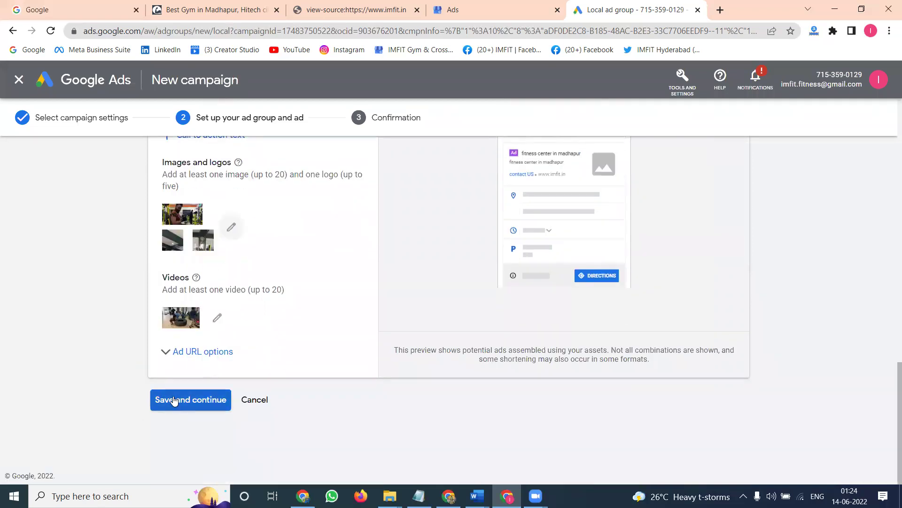
scroll(526, 309, "up", 15)
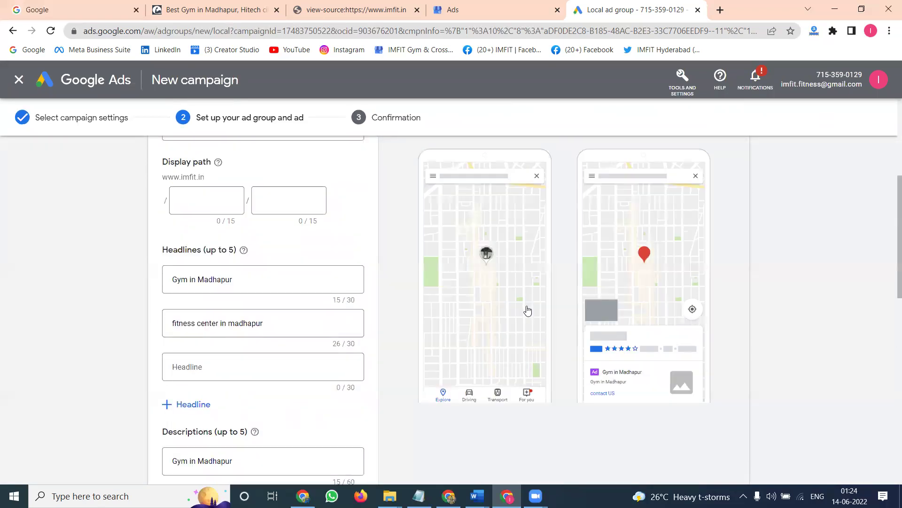
scroll(527, 309, "down", 2)
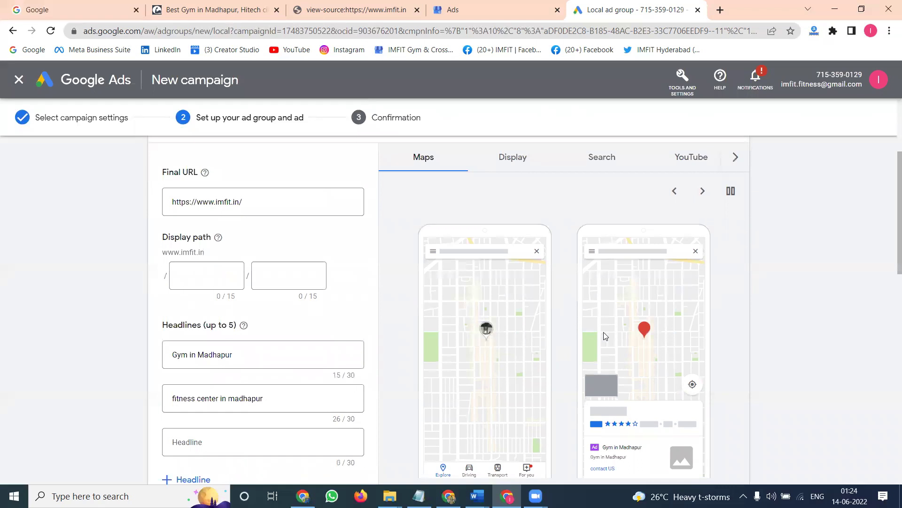
scroll(238, 346, "down", 15)
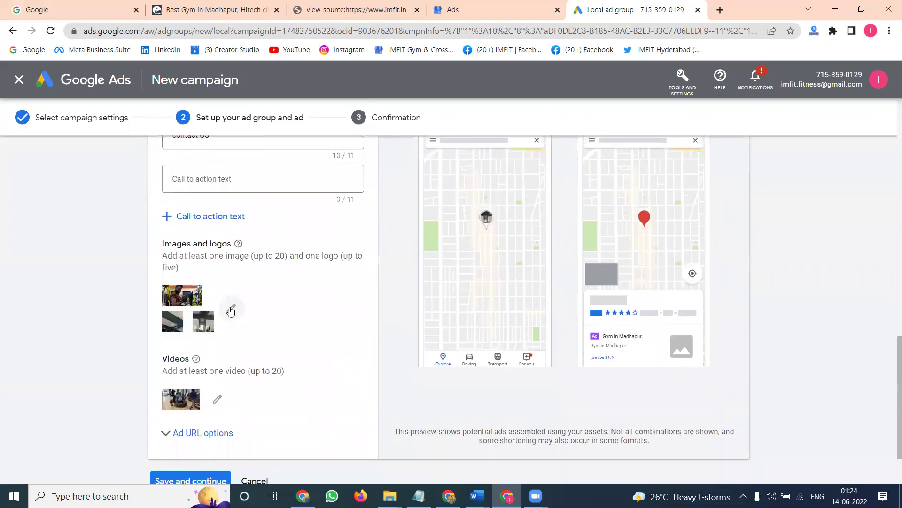
left_click(231, 308)
scroll(556, 306, "down", 5)
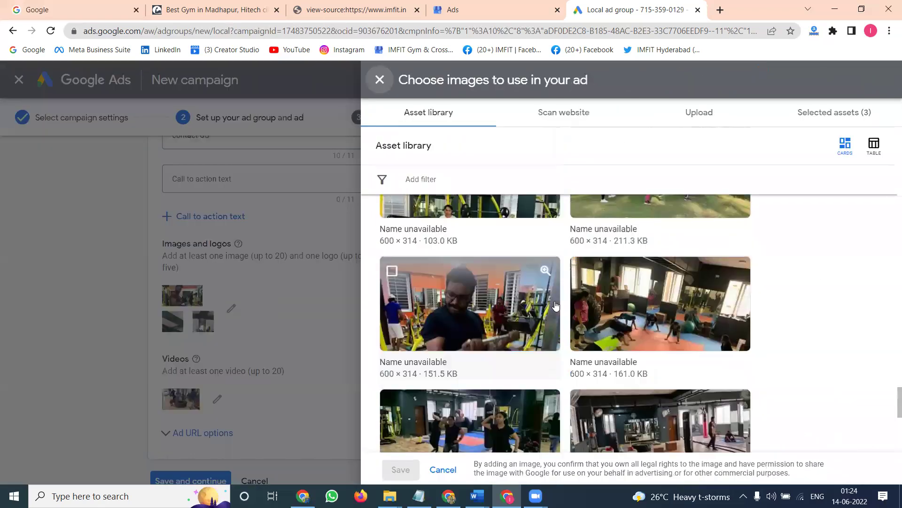
left_click(477, 292)
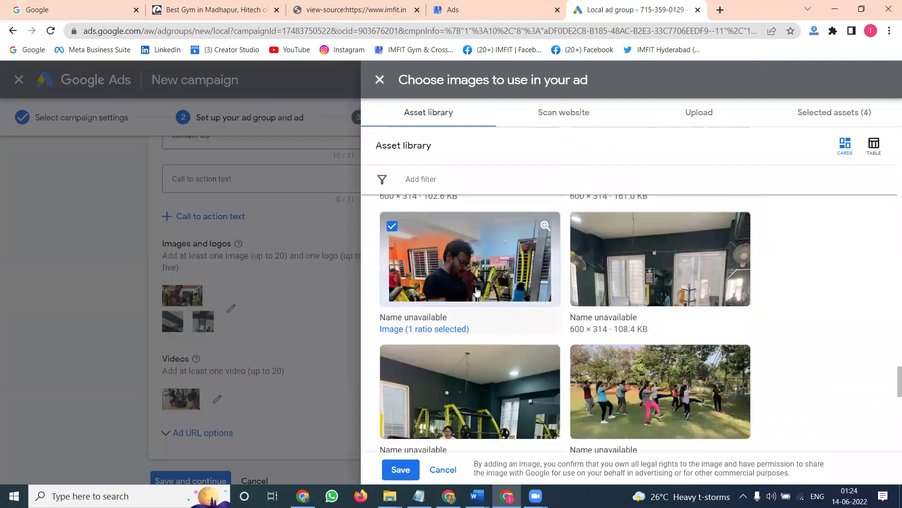
left_click(454, 279)
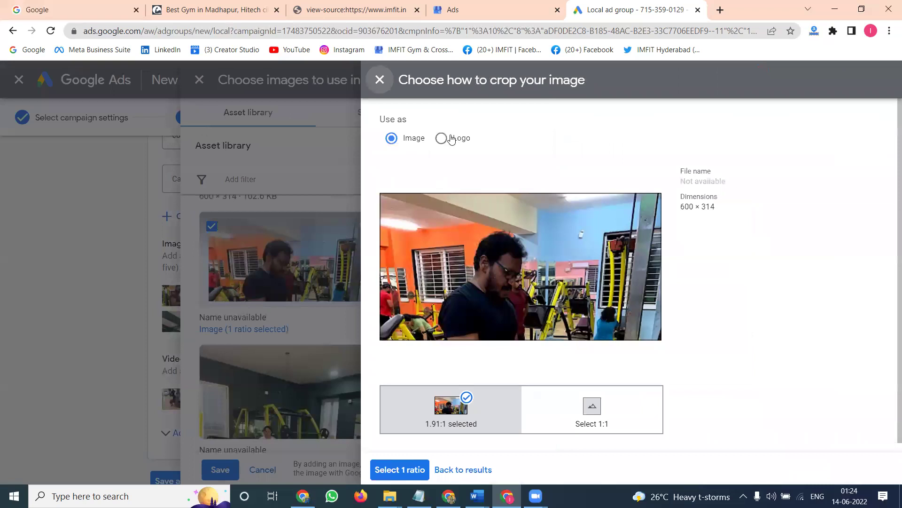
left_click(451, 140)
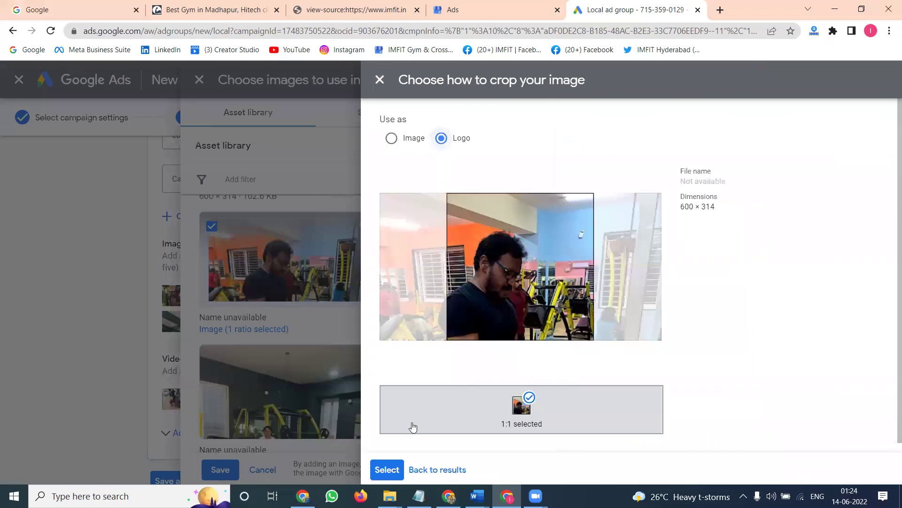
left_click(391, 469)
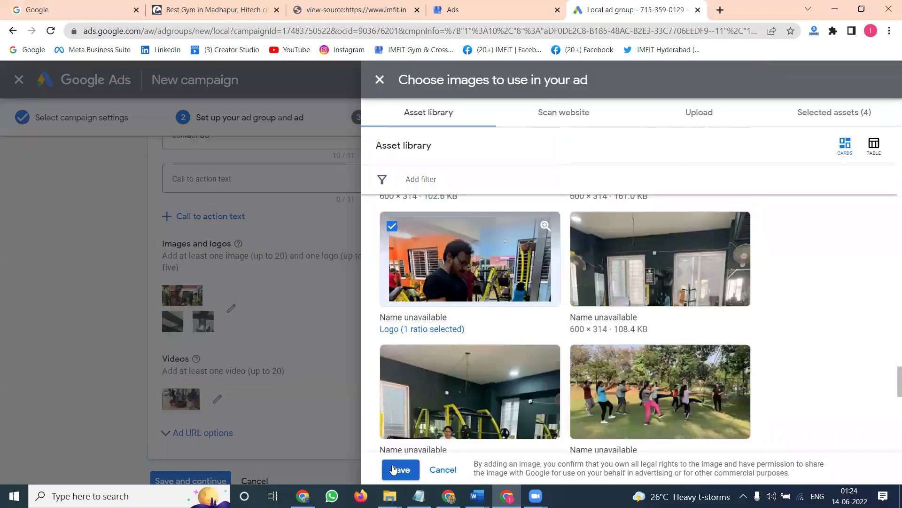
left_click(391, 469)
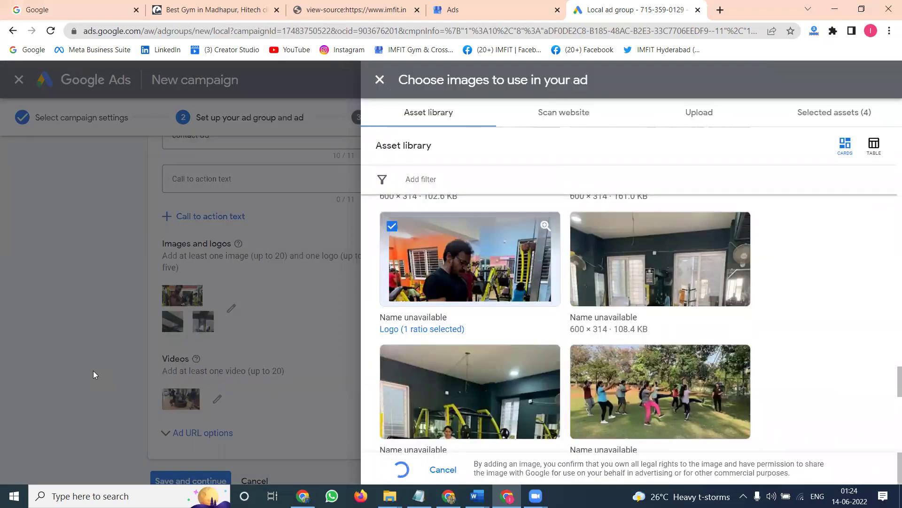
Preview the Local ad in its Display, Search, YouTube and Gmail formats.
scroll(617, 277, "up", 3)
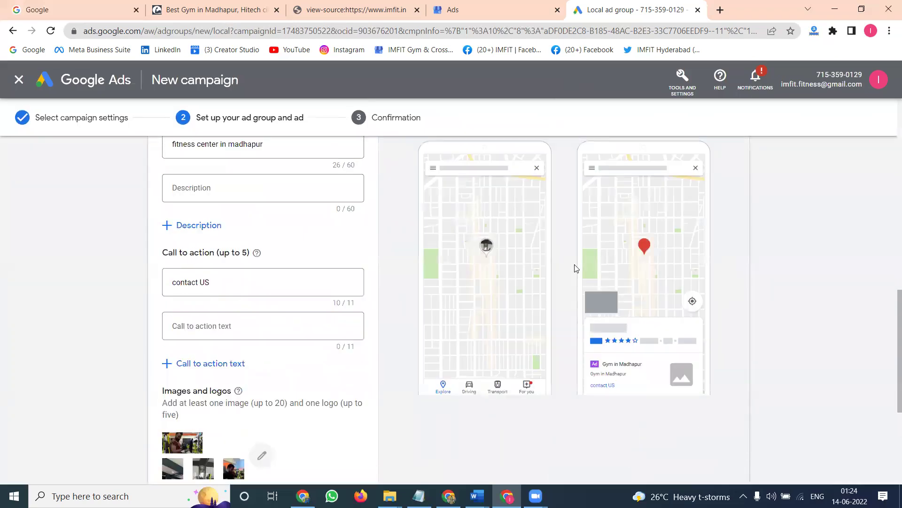
scroll(576, 267, "up", 9)
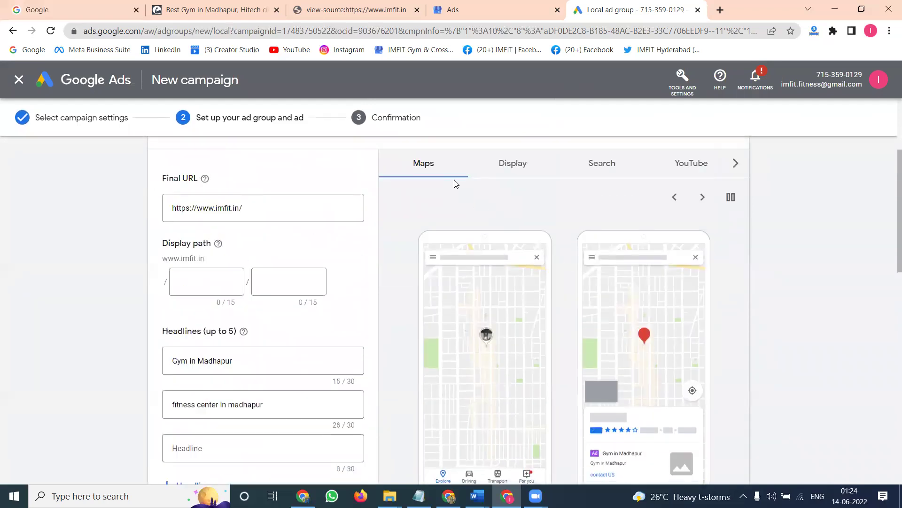
left_click(502, 164)
left_click(602, 163)
left_click(707, 165)
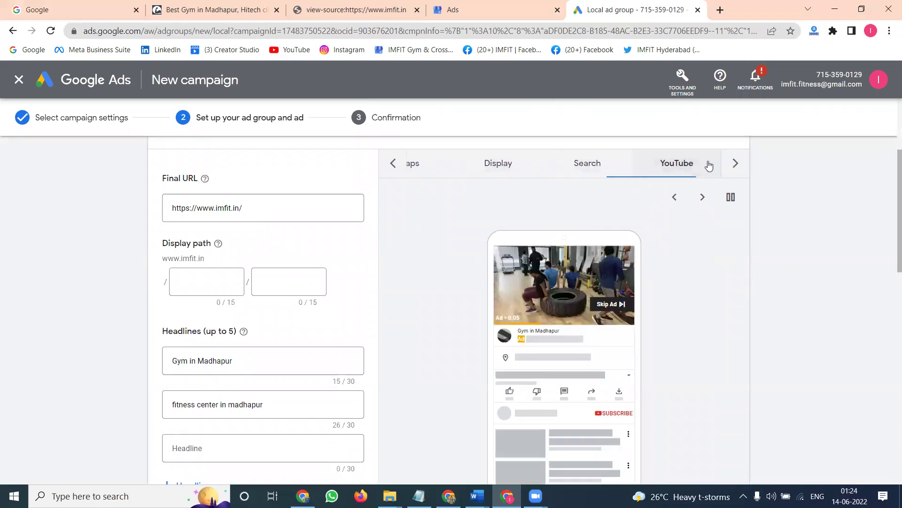
left_click(738, 164)
left_click(683, 169)
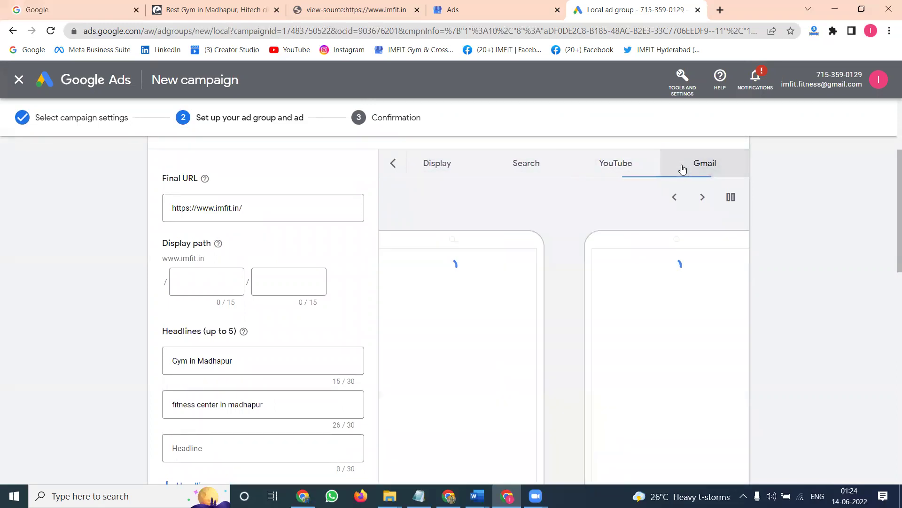
Save the ad group and ad, and review the expanded assets summary on the campaign confirmation page.
scroll(125, 339, "down", 10)
left_click(189, 400)
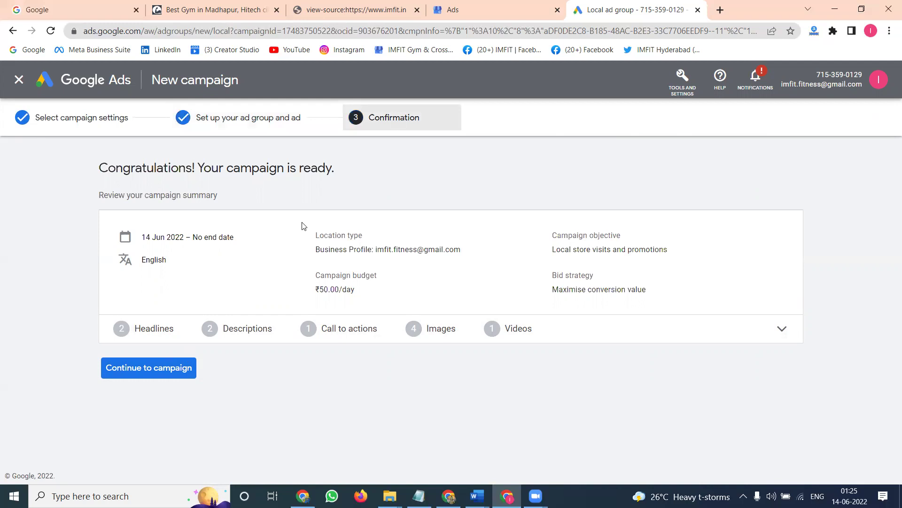
left_click(426, 328)
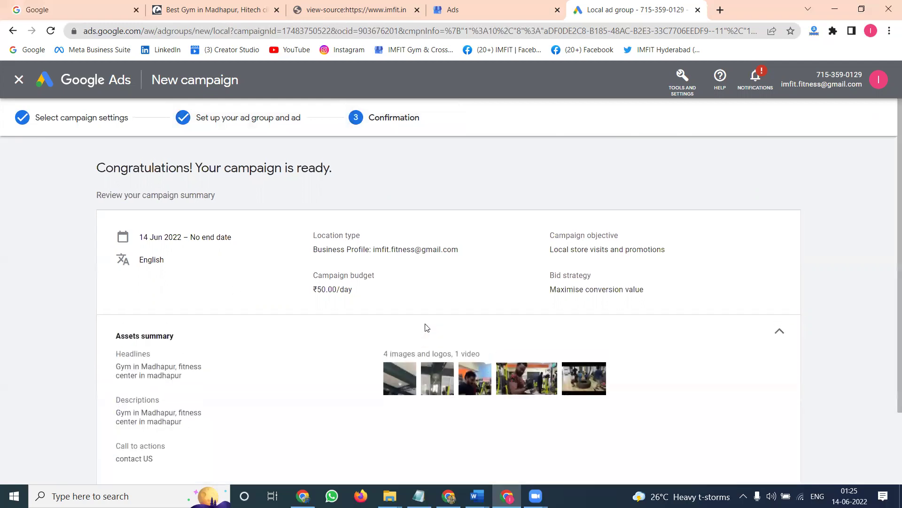
scroll(350, 326, "down", 2)
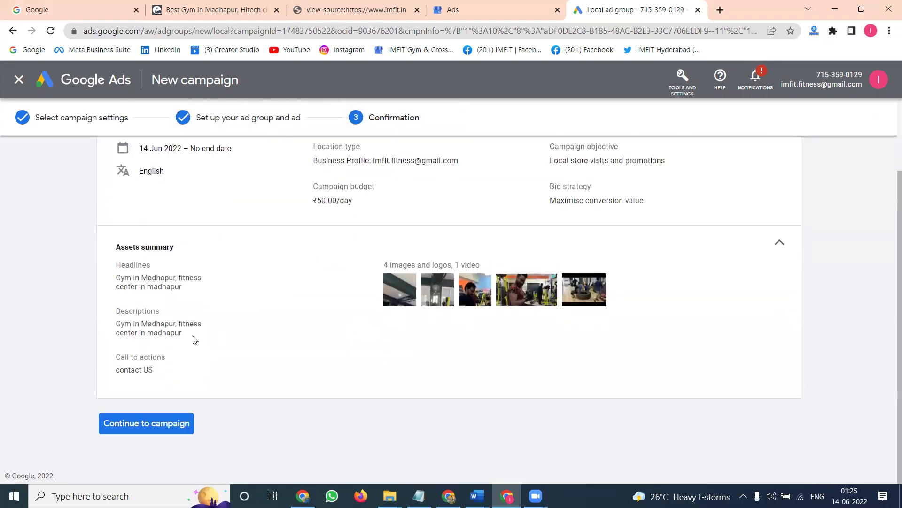
Return to the campaign settings, set the average daily budget to ₹1500 and save to continue to the ad group setup.
left_click(12, 31)
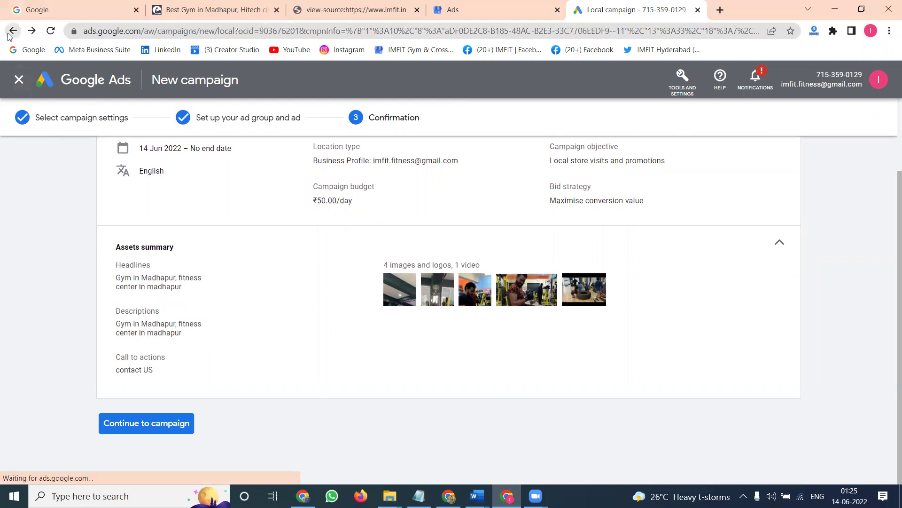
scroll(328, 268, "down", 10)
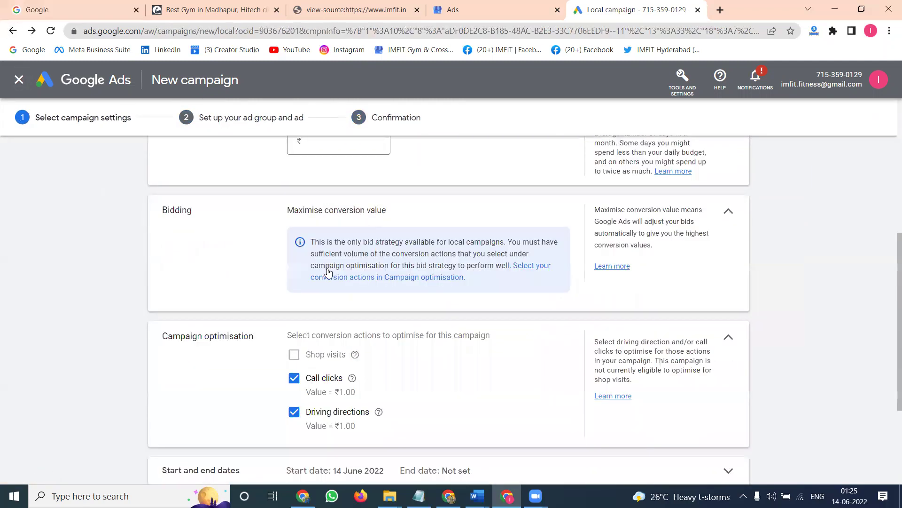
left_click(197, 435)
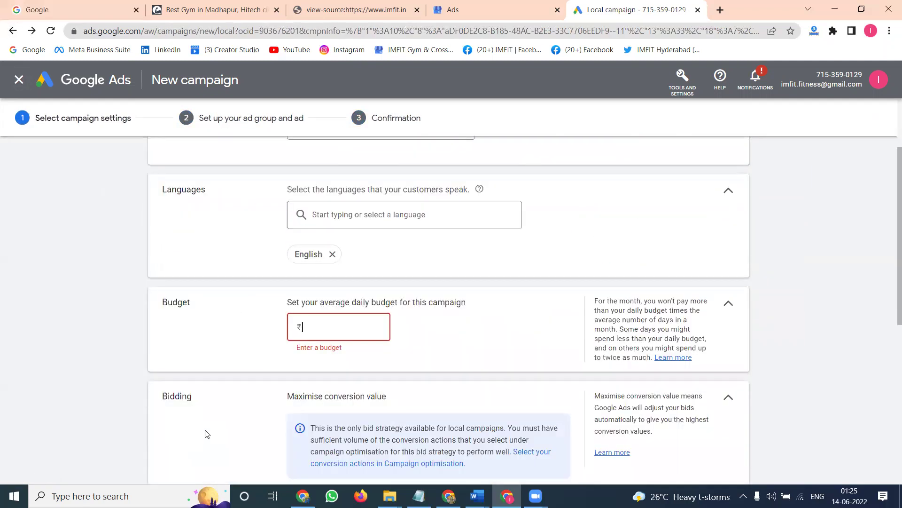
left_click(324, 327)
type("1500")
scroll(139, 401, "down", 5)
scroll(139, 401, "down", 2)
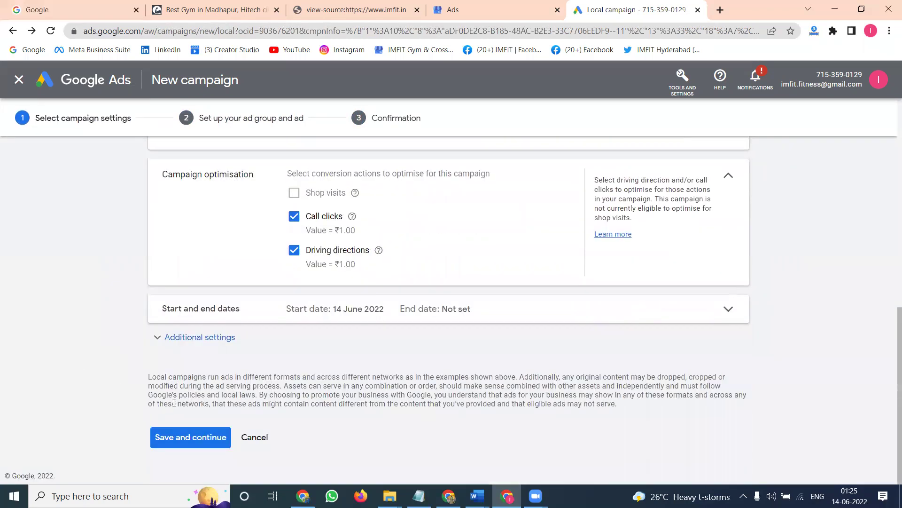
left_click(176, 438)
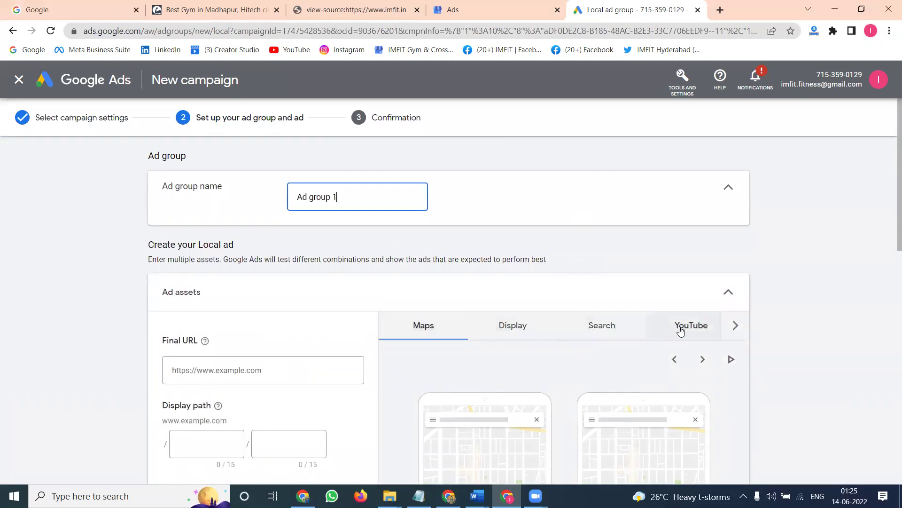
Preview the blank Local ad's Gmail and Search formats and look through its URL, headline, description and call-to-action fields.
left_click(735, 326)
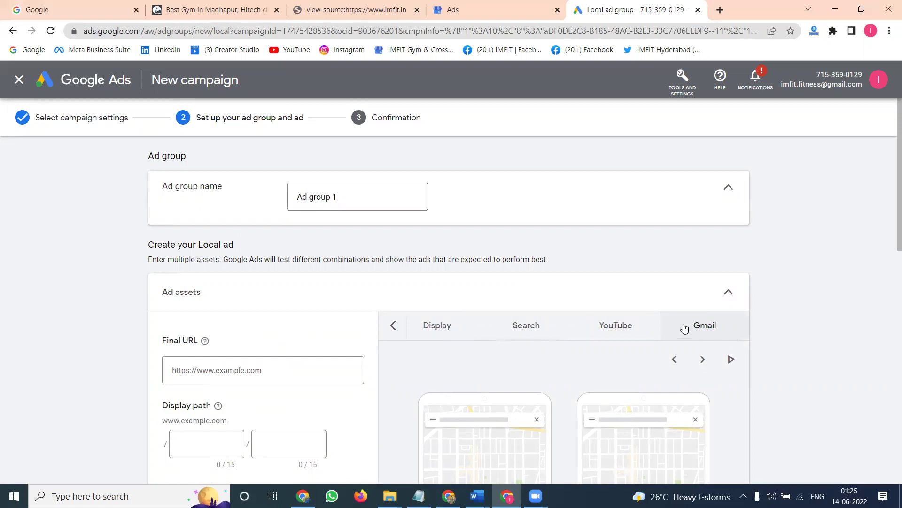
left_click(689, 324)
left_click(535, 328)
scroll(712, 307, "down", 3)
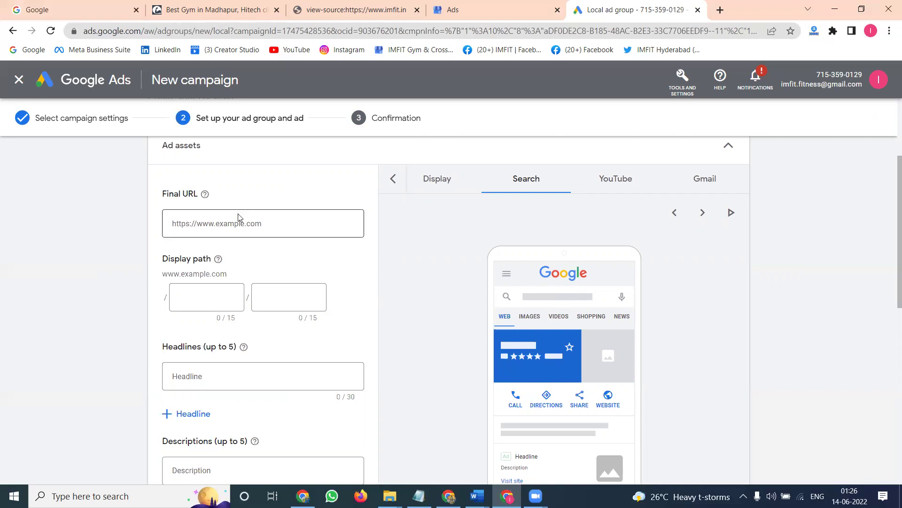
scroll(249, 244, "down", 2)
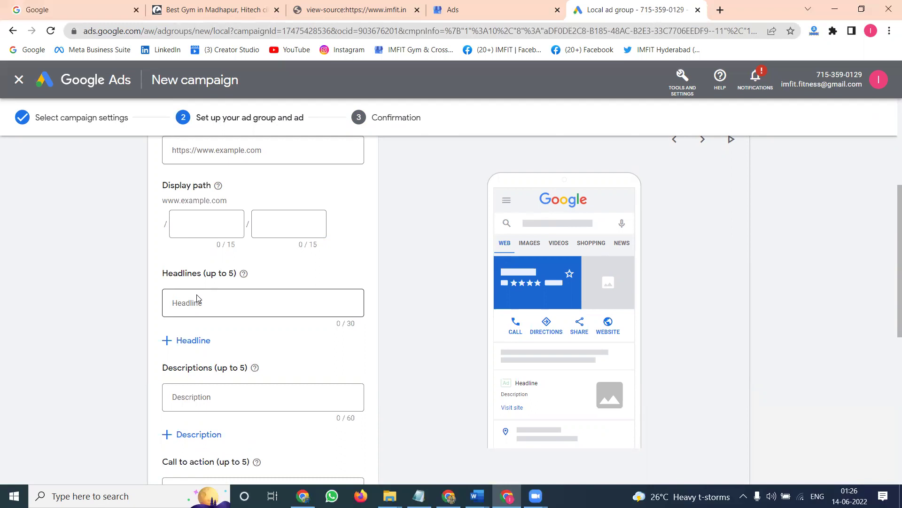
Switch to the other Chrome window and show the videos page of the digital marketing course channel on YouTube.
left_click(303, 496)
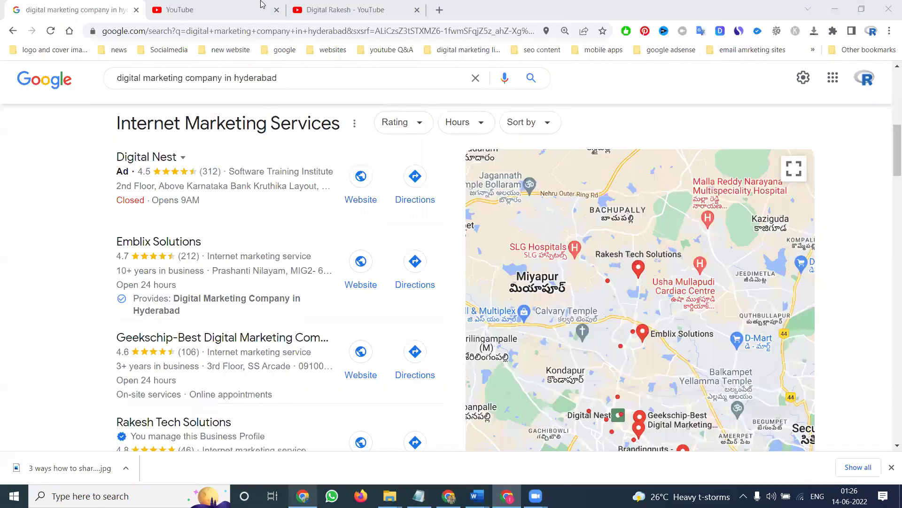
left_click(308, 7)
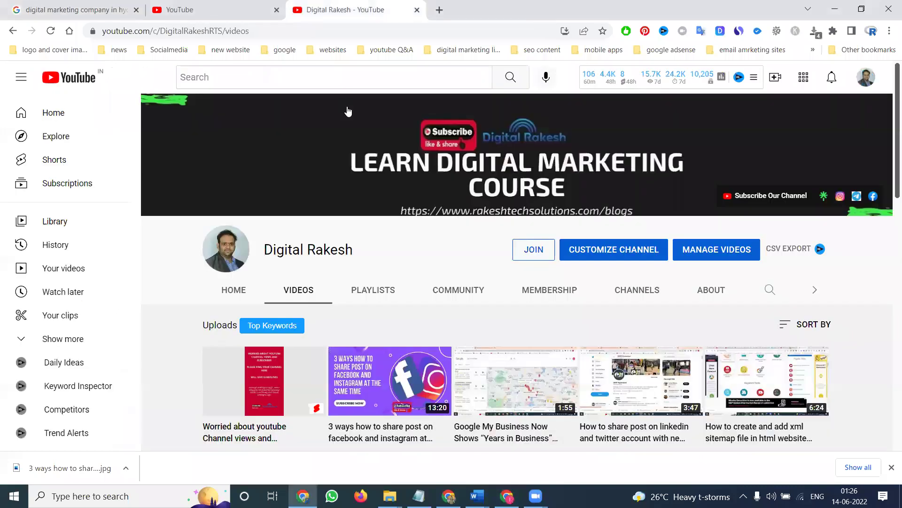